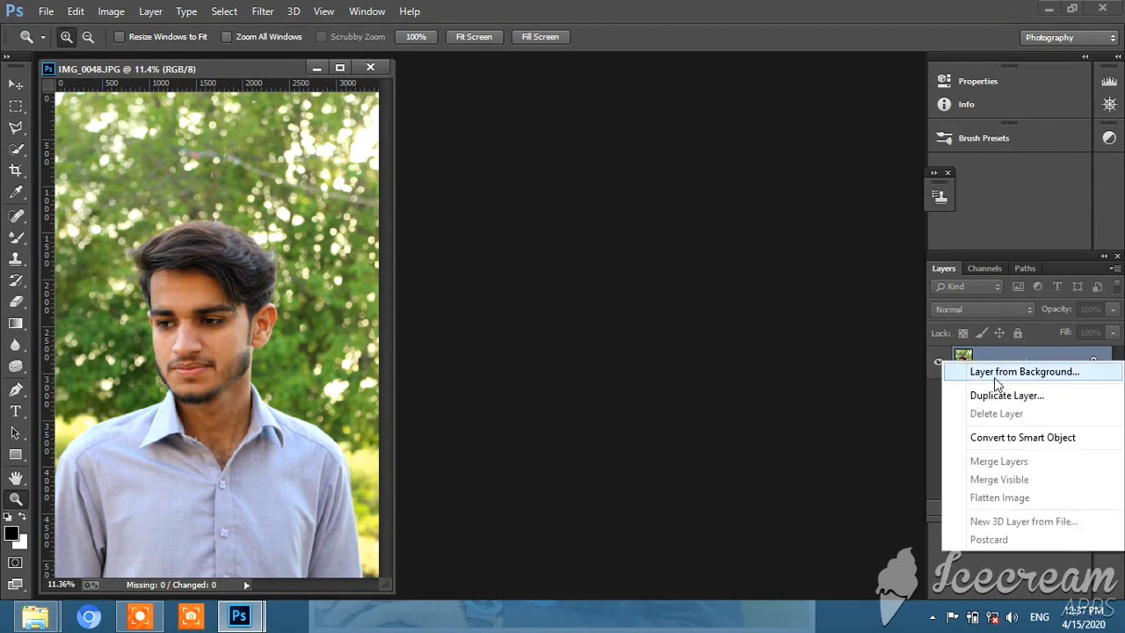
Duplicate the Background layer
click(982, 392)
click(716, 188)
click(138, 238)
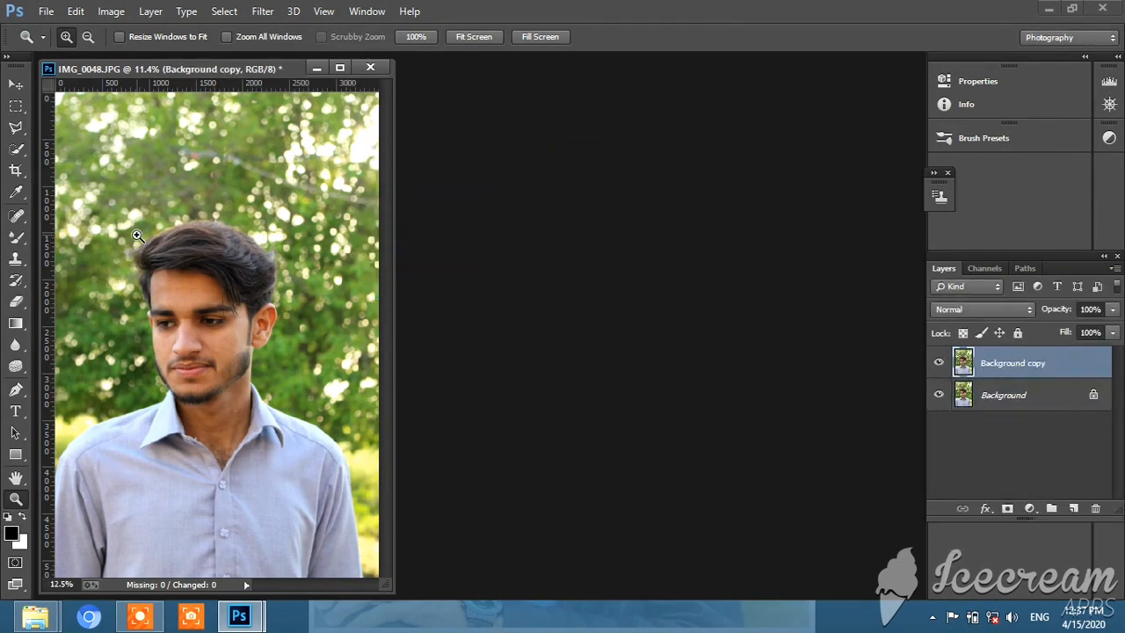
Smooth the blemished forehead skin above the eyebrow with the Mixer Brush at a size of 80 px
click(138, 239)
right_click(137, 264)
click(167, 274)
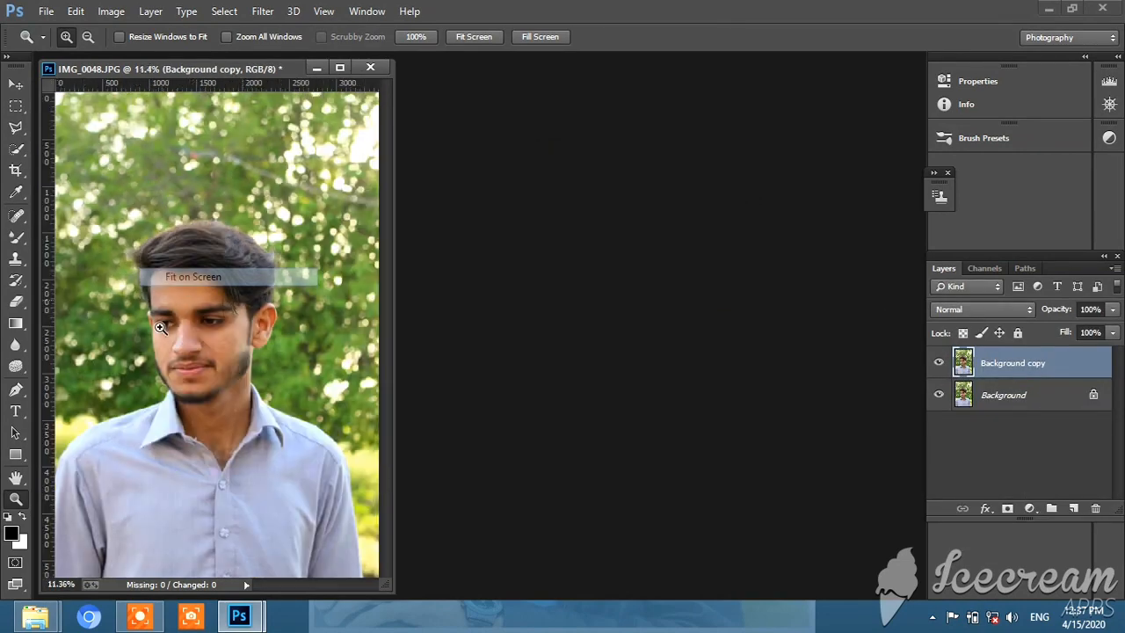
click(15, 235)
click(16, 499)
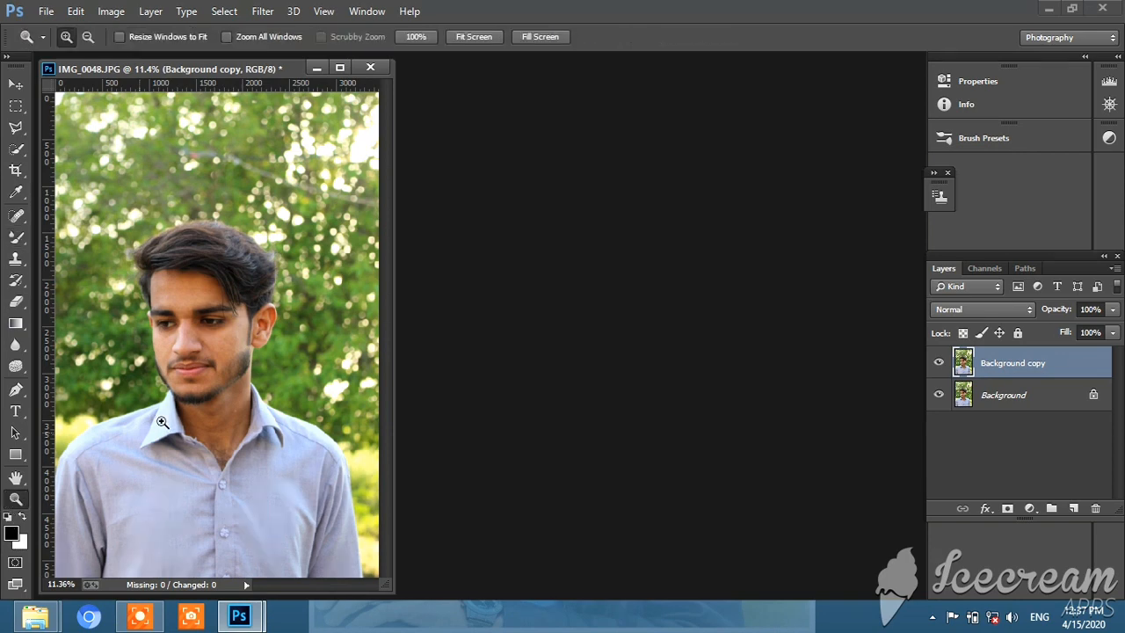
click(183, 345)
click(192, 347)
click(273, 352)
click(285, 350)
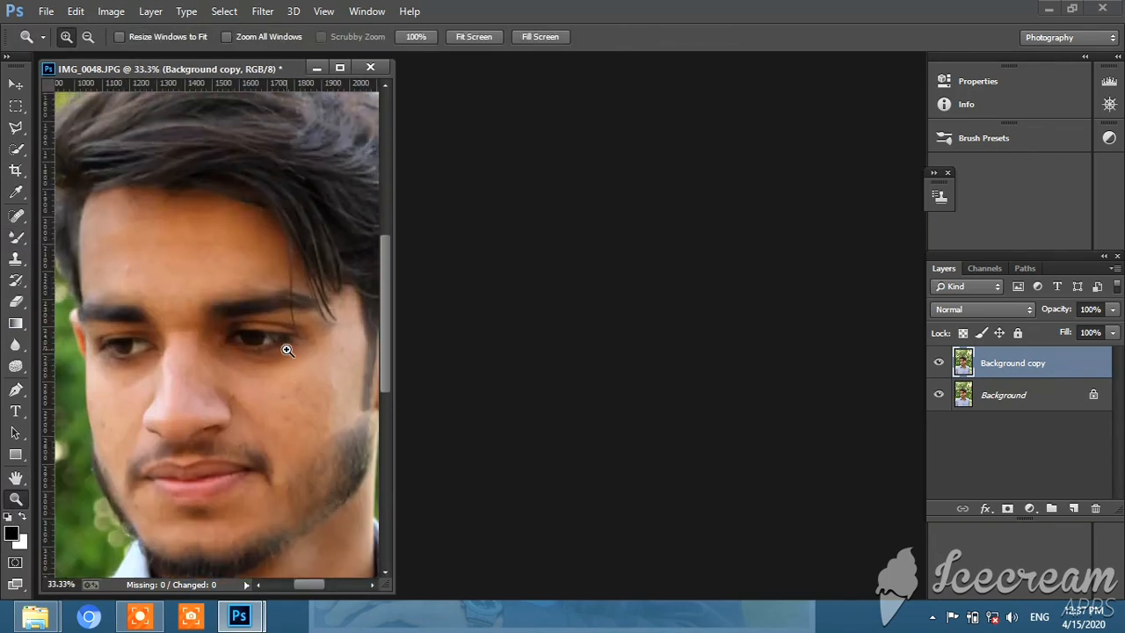
scroll(69, 246, up, 1)
click(71, 245)
click(15, 235)
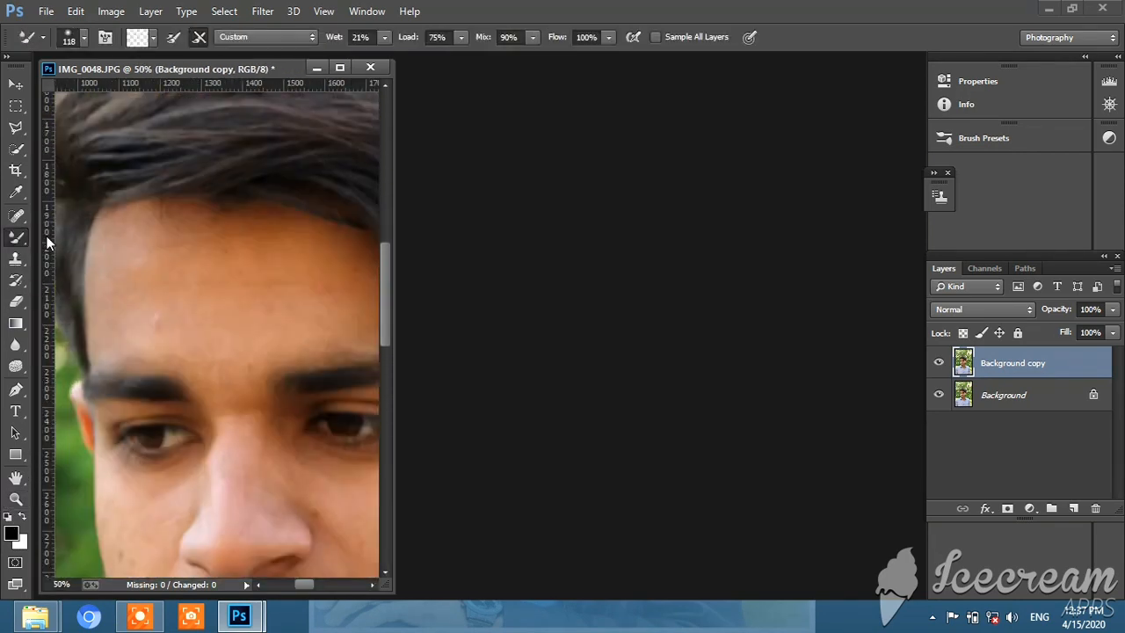
click(83, 38)
text(80)
key(Return)
drag(135, 334, 196, 370)
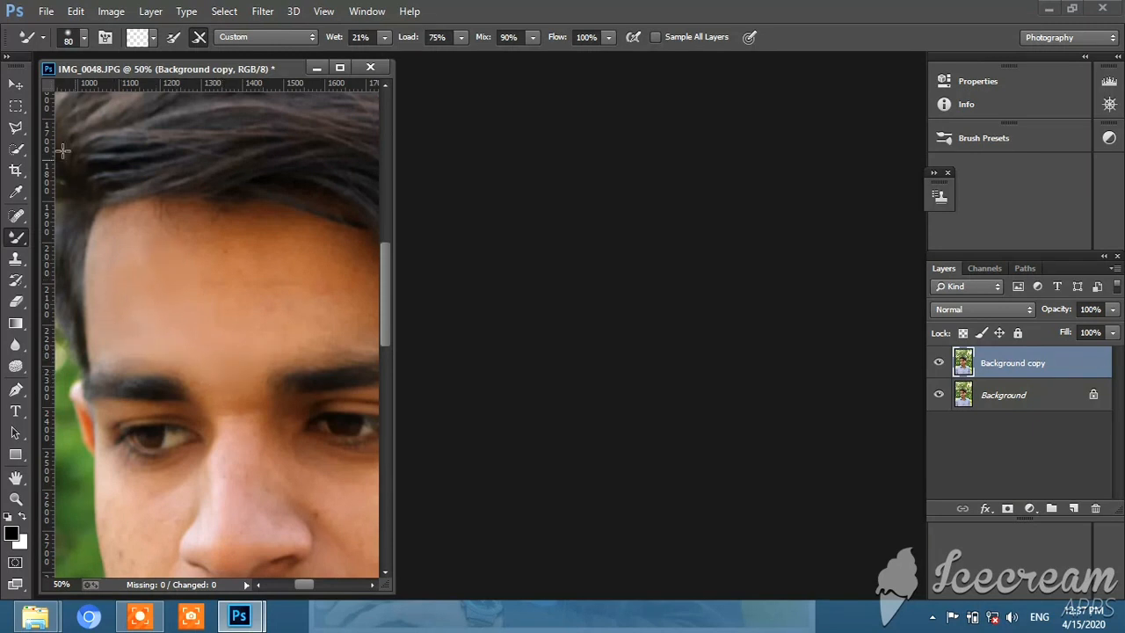
Enlarge the Mixer Brush to 103 px and smooth the rest of the forehead down to between the eyebrows
click(84, 37)
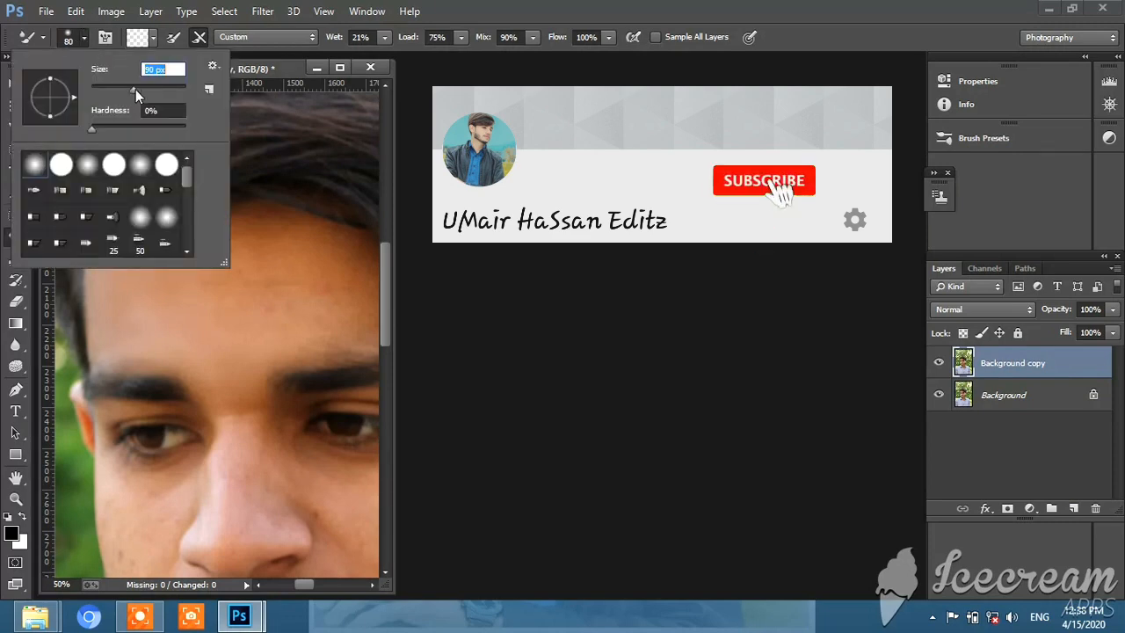
drag(135, 89, 139, 91)
click(252, 320)
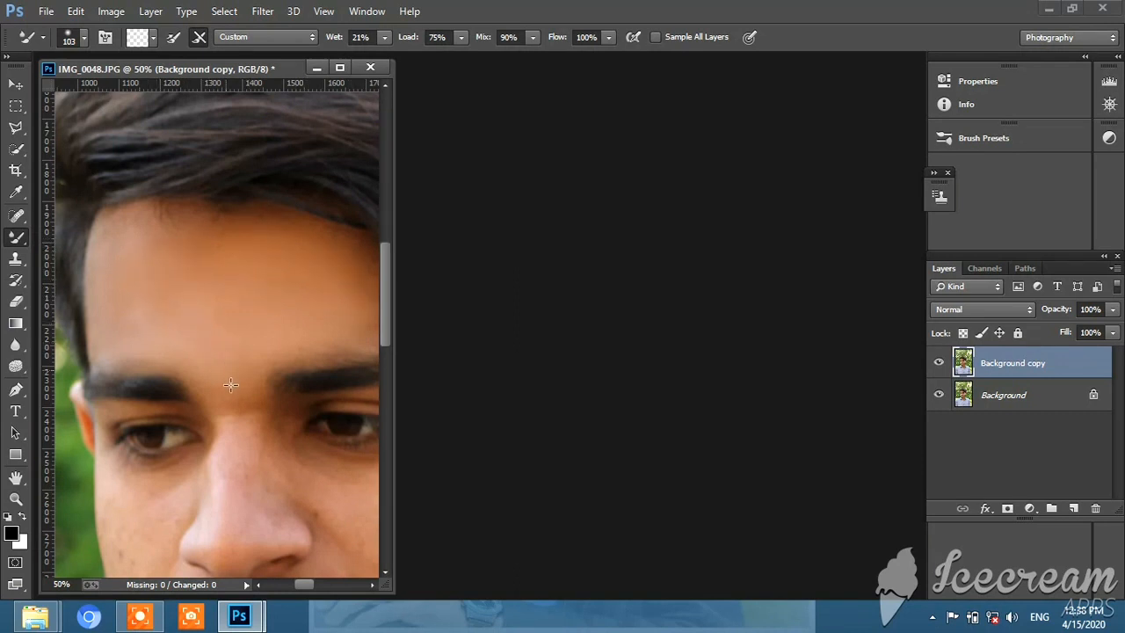
Smooth the skin along the nose from its tip up to the bridge with the Mixer Brush
scroll(193, 377, down, 3)
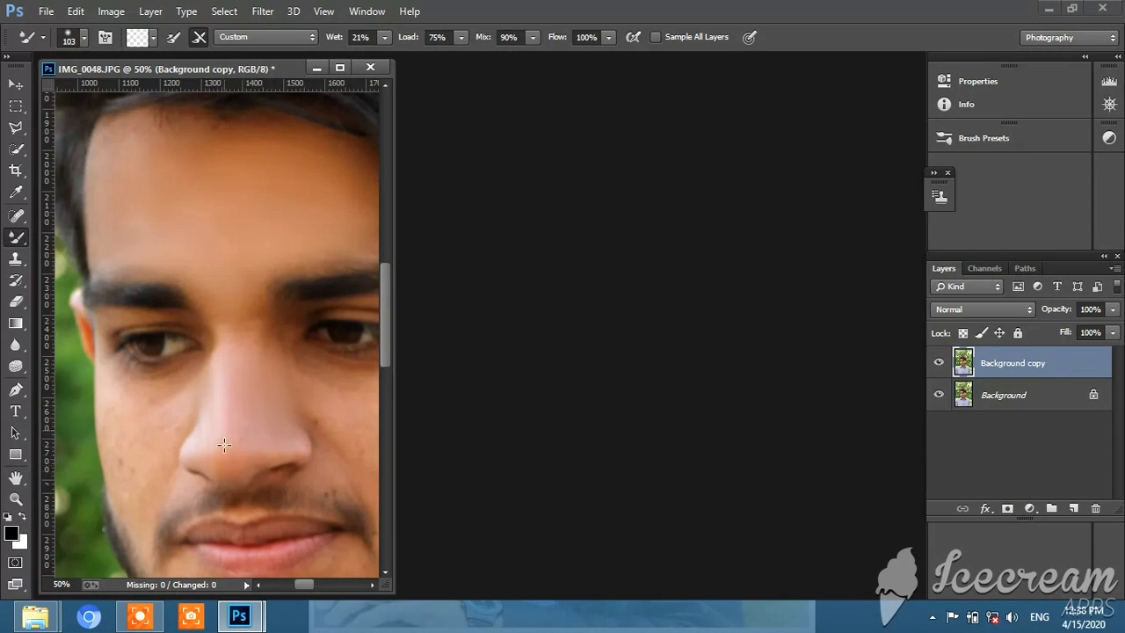
mouse_move(224, 445)
mouse_down()
mouse_move(216, 352)
mouse_move(237, 355)
mouse_up()
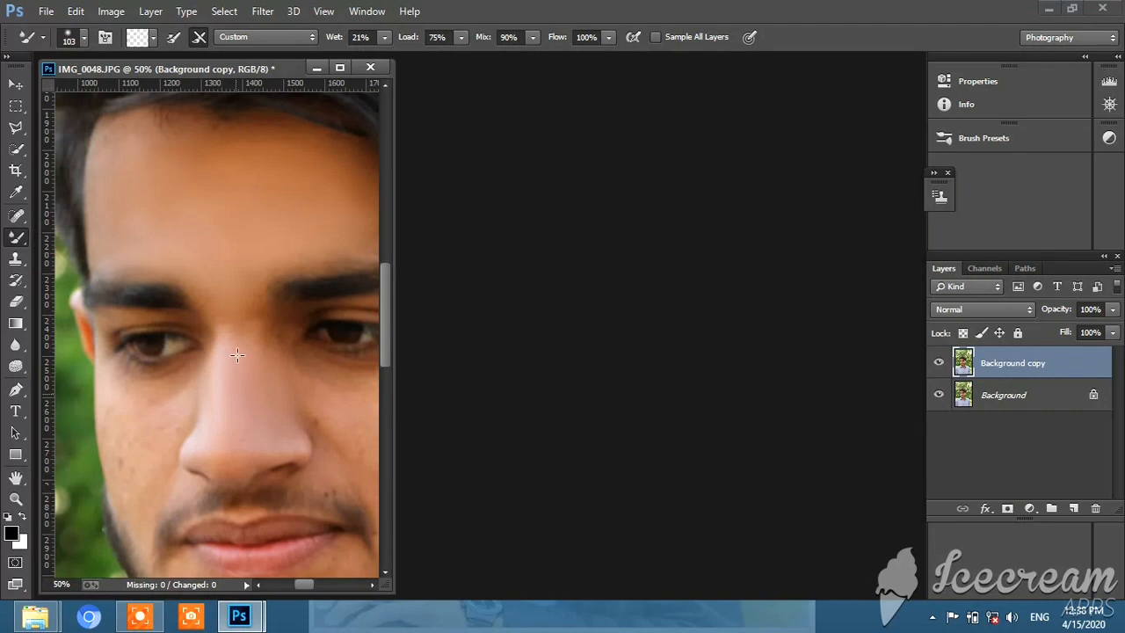
click(371, 584)
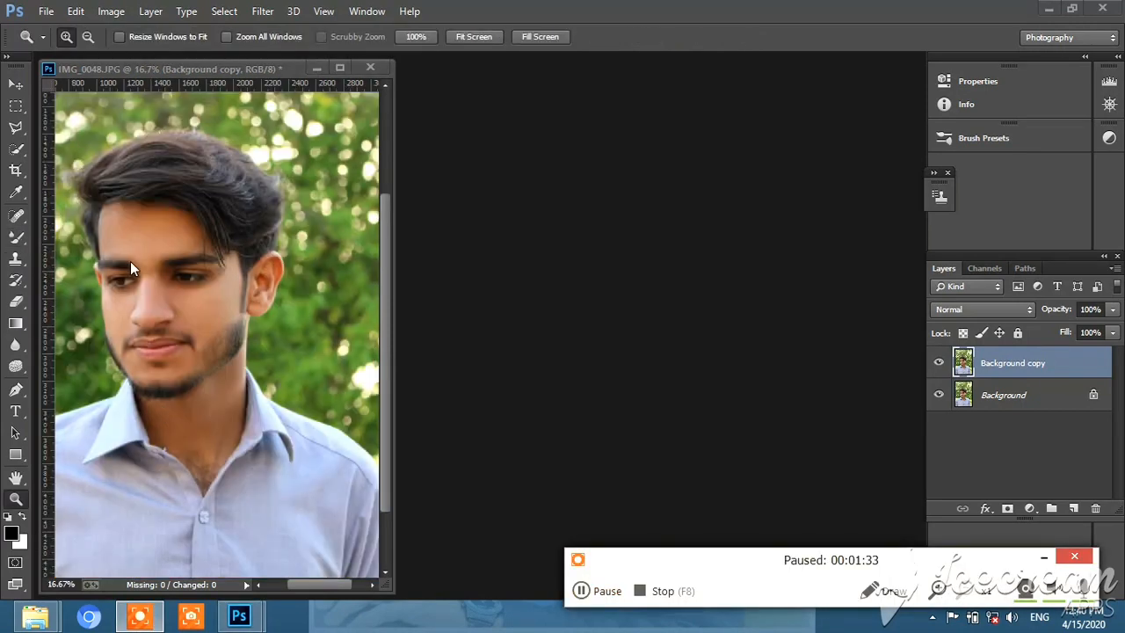
Hide and show the Background copy layer to compare the retouched skin with the original
click(938, 364)
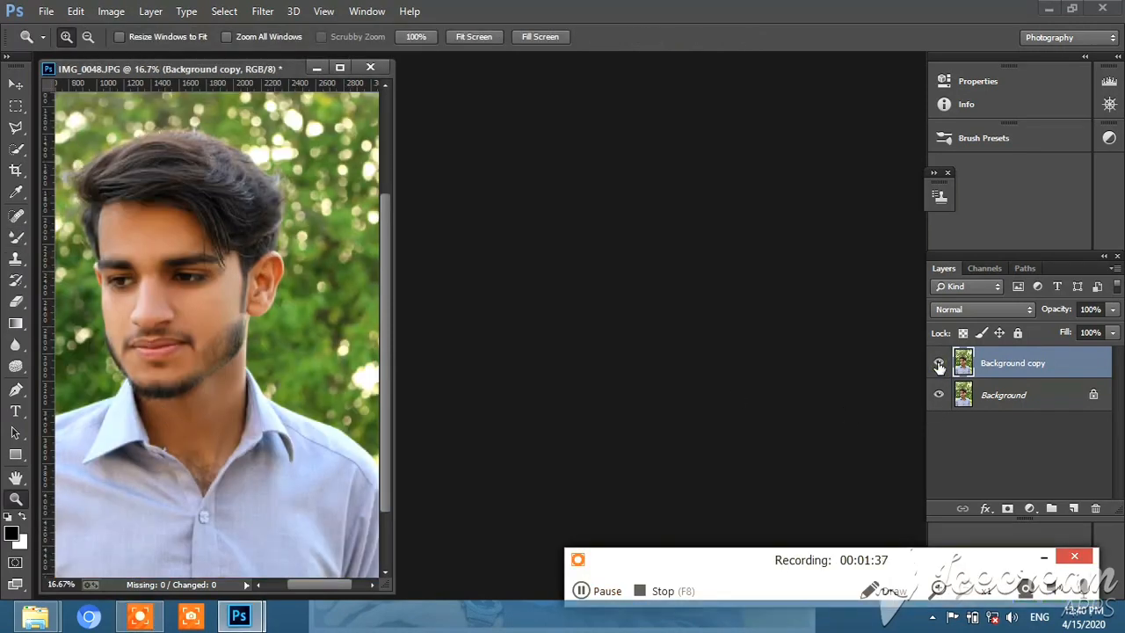
click(938, 363)
Smooth the skin of the ear with the Mixer Brush
click(245, 270)
click(246, 268)
click(248, 271)
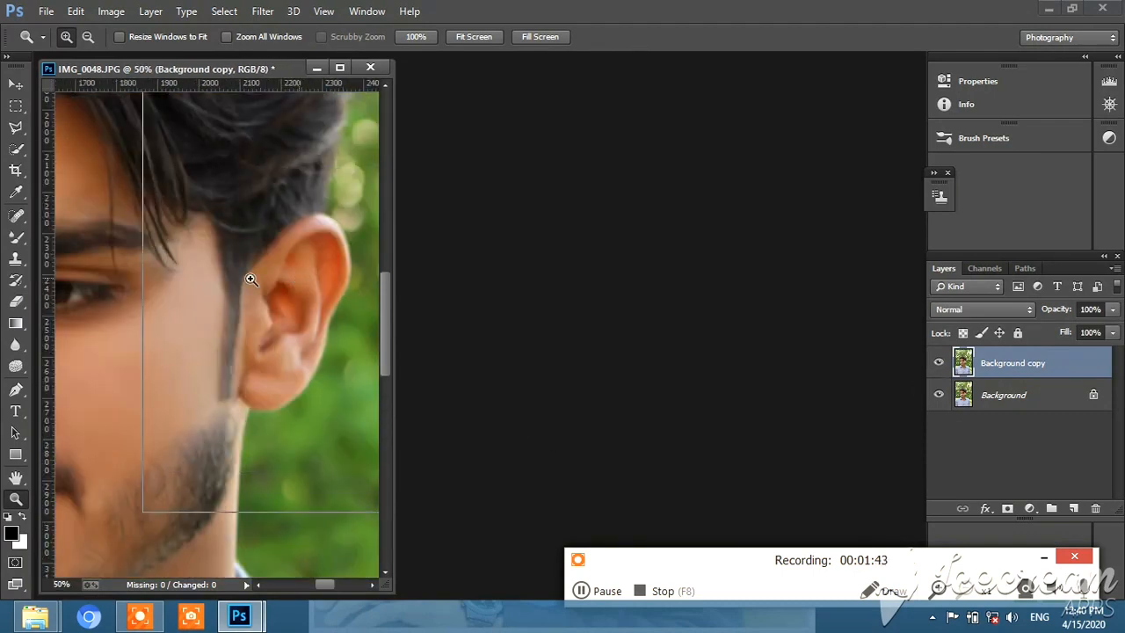
click(248, 271)
click(17, 240)
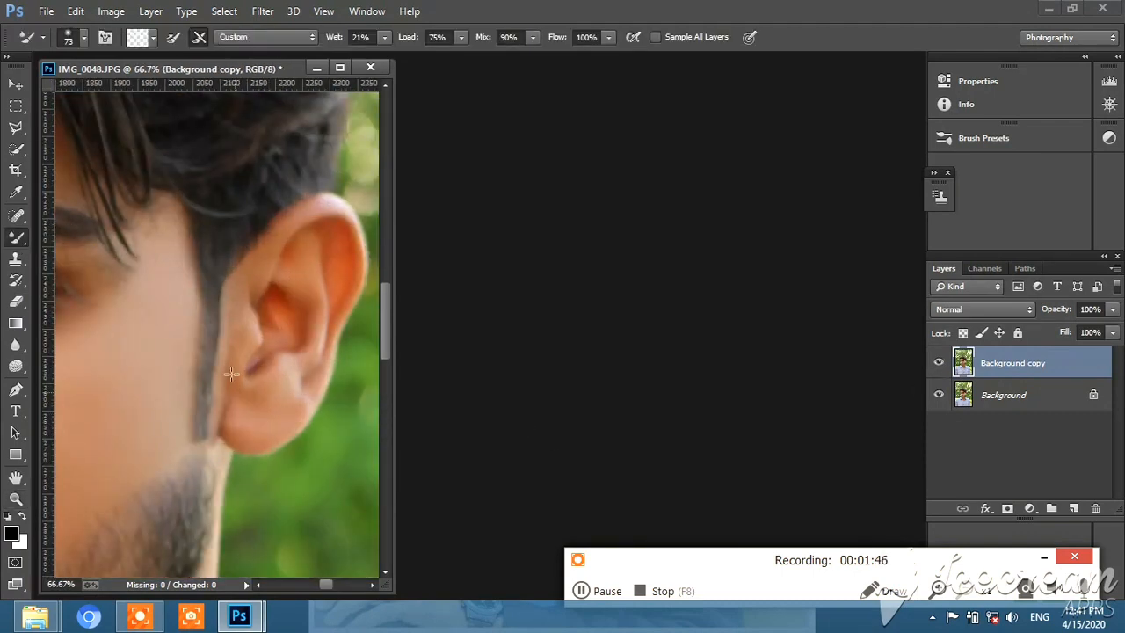
mouse_move(234, 312)
mouse_down()
mouse_move(298, 238)
mouse_move(329, 233)
mouse_move(269, 359)
mouse_up()
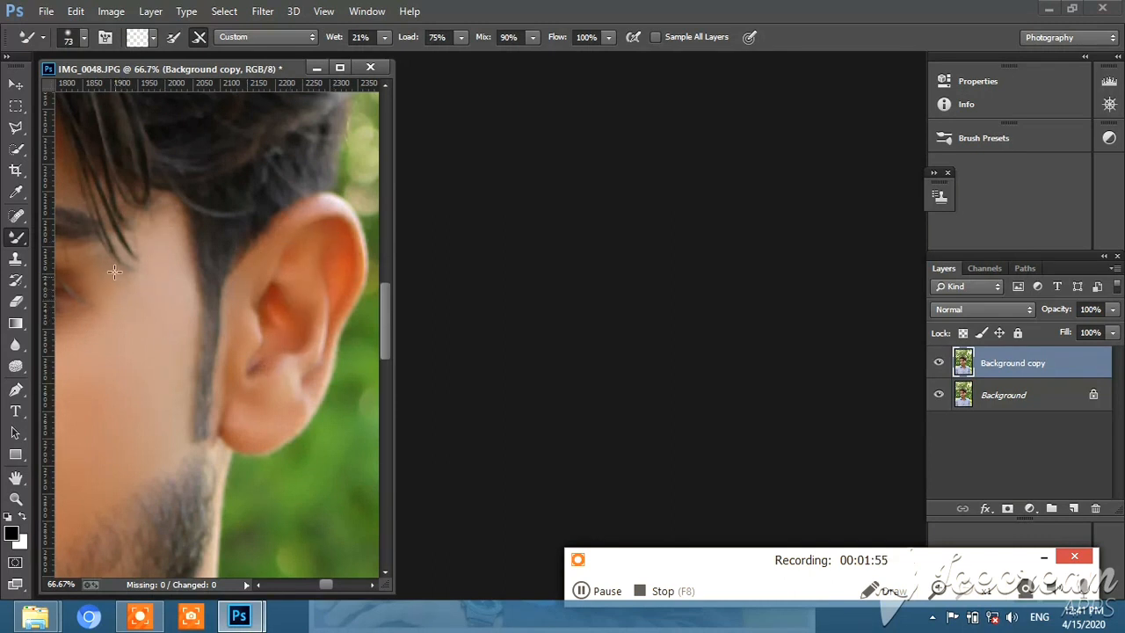
Open the retouched Background copy layer in the Camera Raw Filter
key(z)
right_click(150, 355)
click(189, 363)
right_click(200, 303)
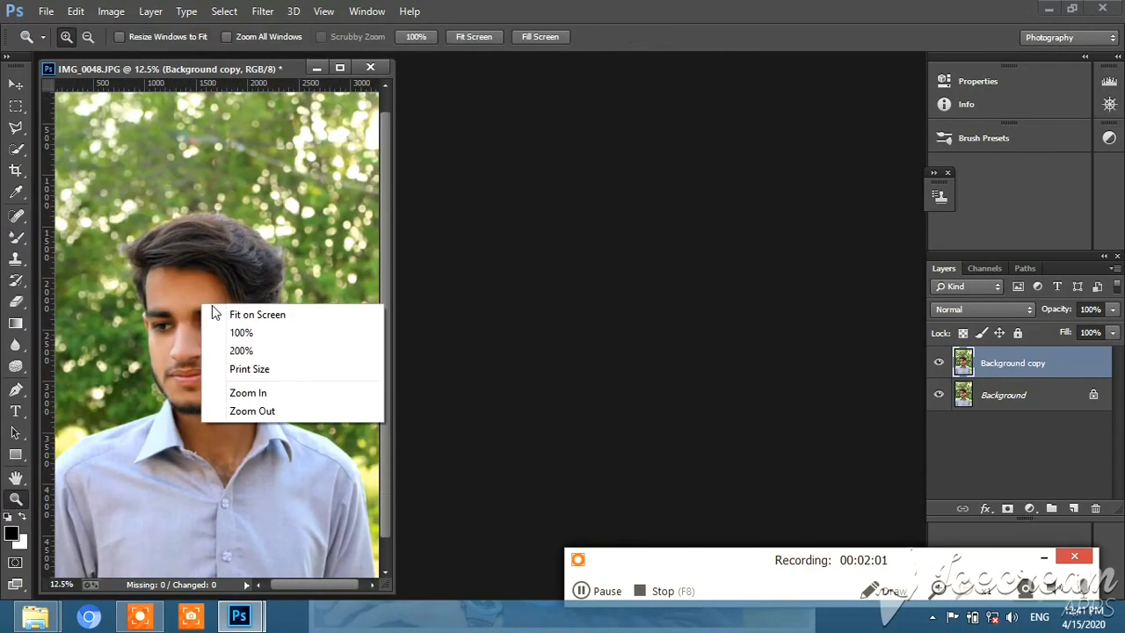
click(212, 305)
click(263, 10)
click(297, 109)
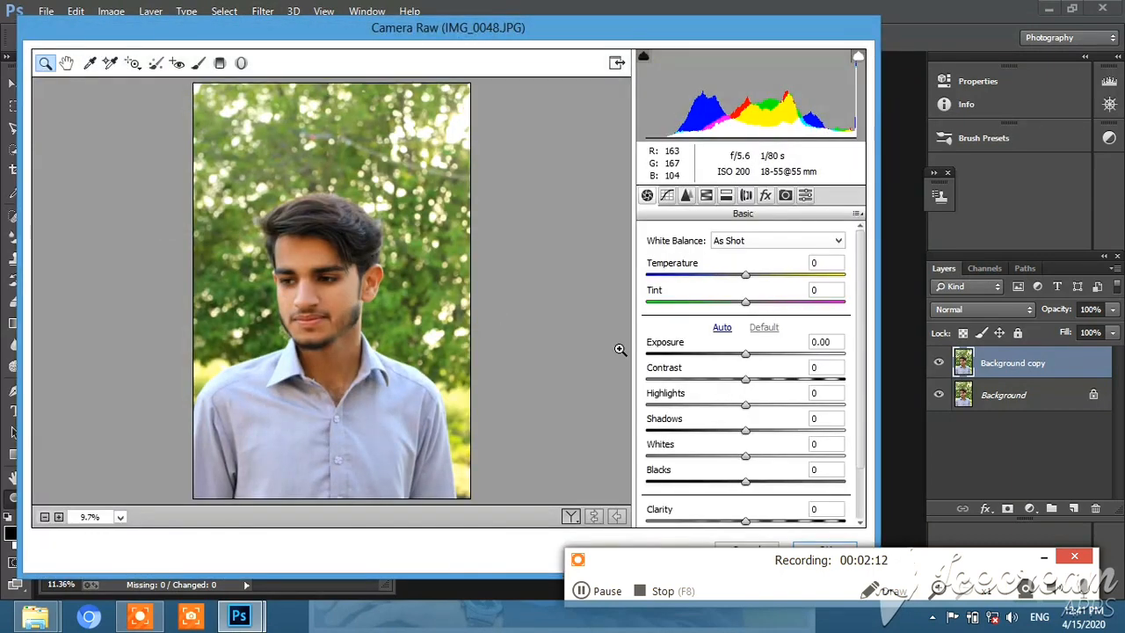
Set the basic tones to Contrast +28, Highlights -20, Shadows +44, Whites -41 and Blacks +38
drag(745, 378, 783, 481)
drag(721, 456, 772, 455)
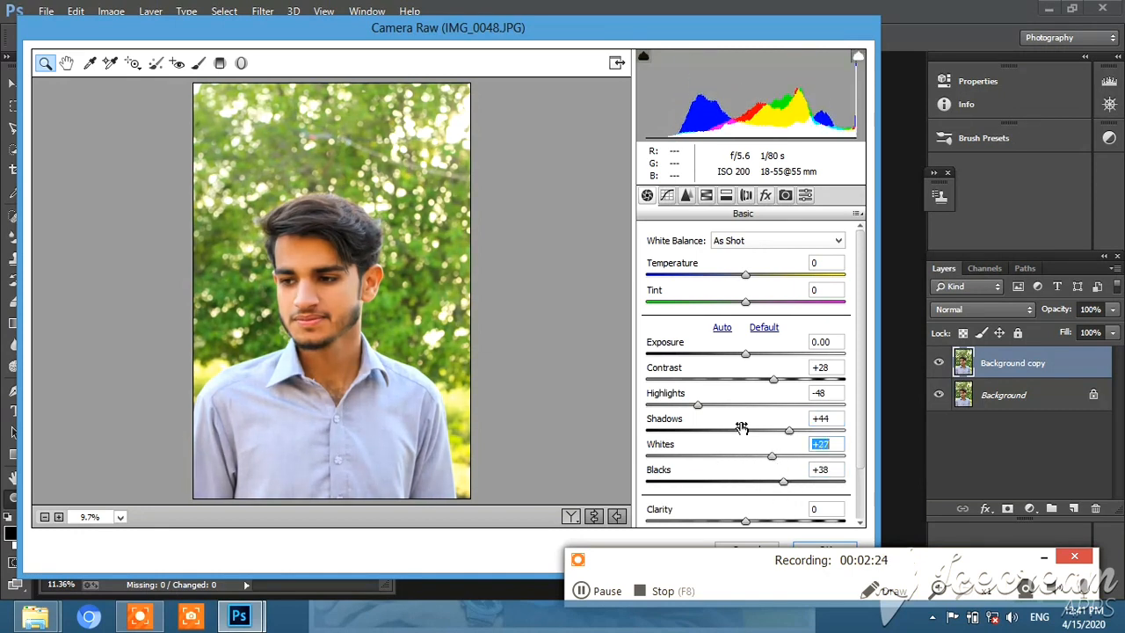
drag(743, 405, 803, 410)
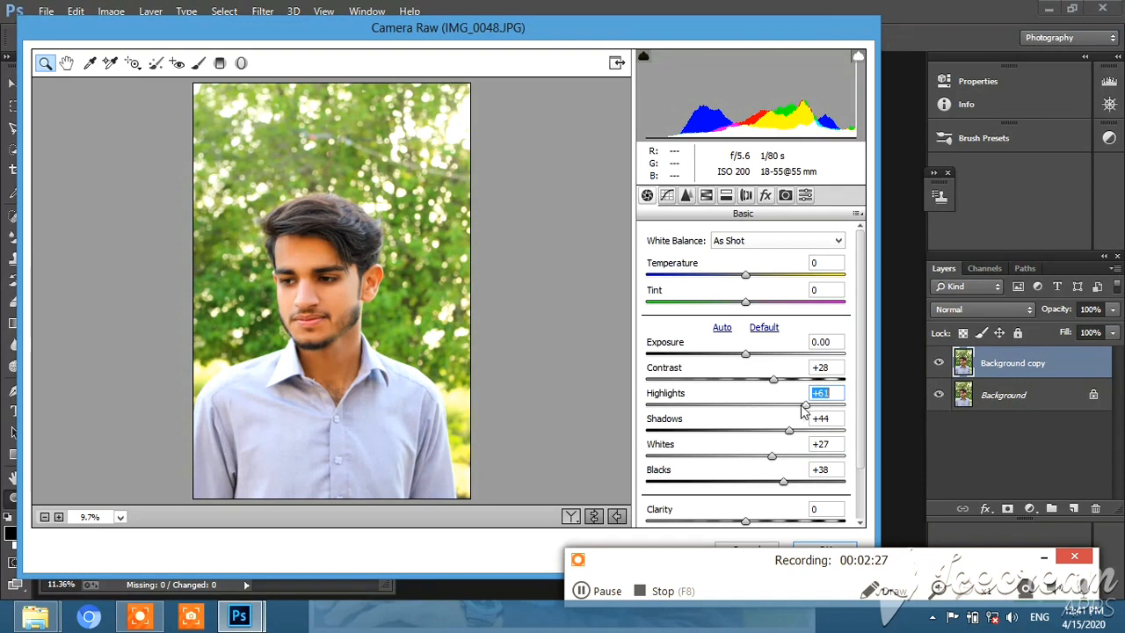
drag(739, 460, 704, 458)
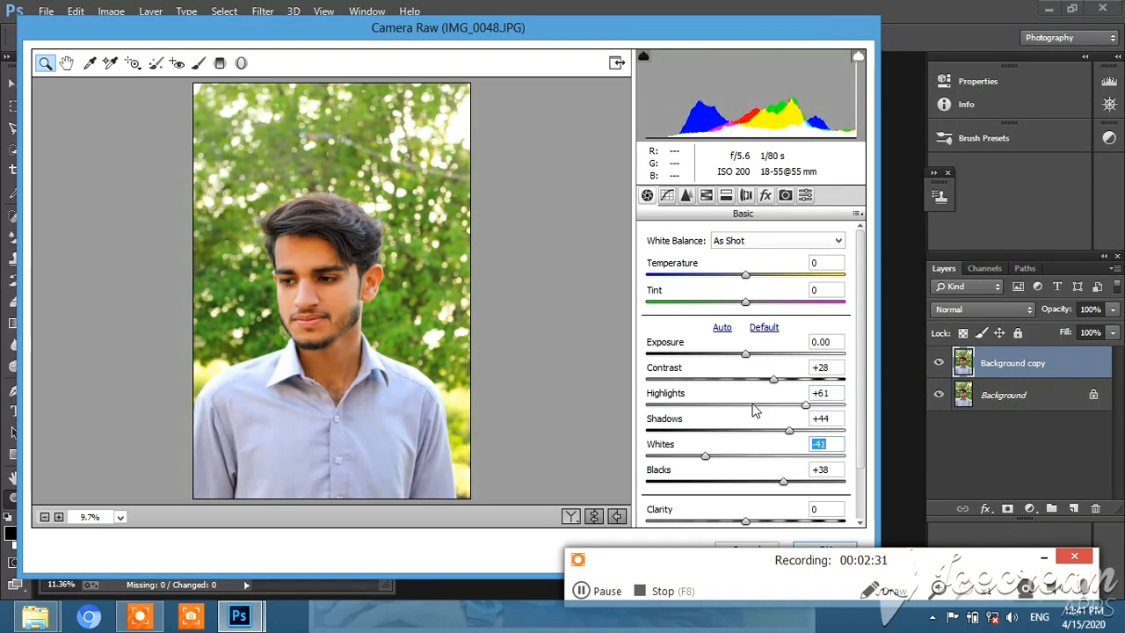
drag(756, 410, 726, 407)
Set Clarity to +10 and the overall Saturation to +11 in the basic adjustments
drag(783, 482, 755, 459)
scroll(748, 462, down, 2)
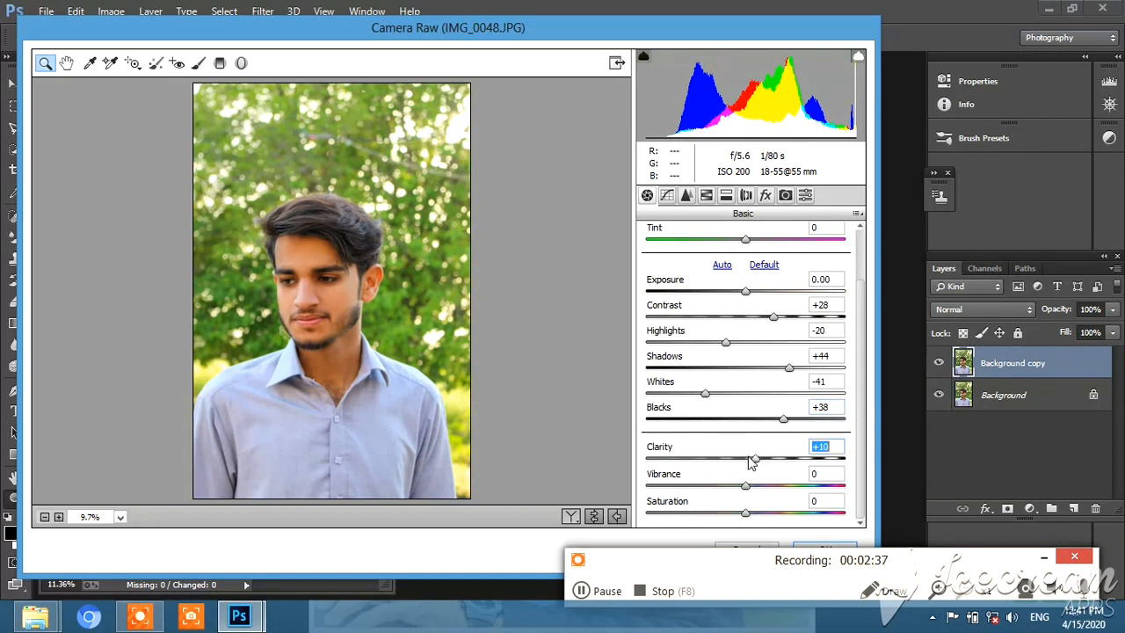
mouse_move(746, 513)
mouse_down()
mouse_move(703, 517)
mouse_move(791, 519)
mouse_move(760, 520)
mouse_up()
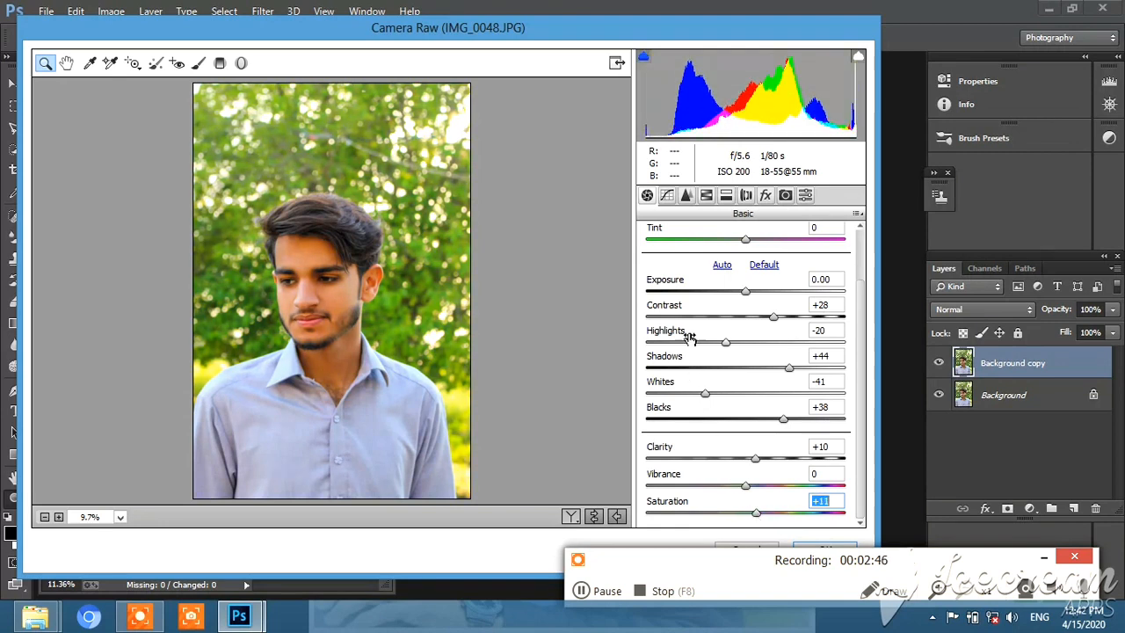
In the HSL adjustments, set Oranges saturation to -36, Oranges luminance to +27 and Reds luminance to +19
click(707, 195)
click(701, 259)
click(747, 341)
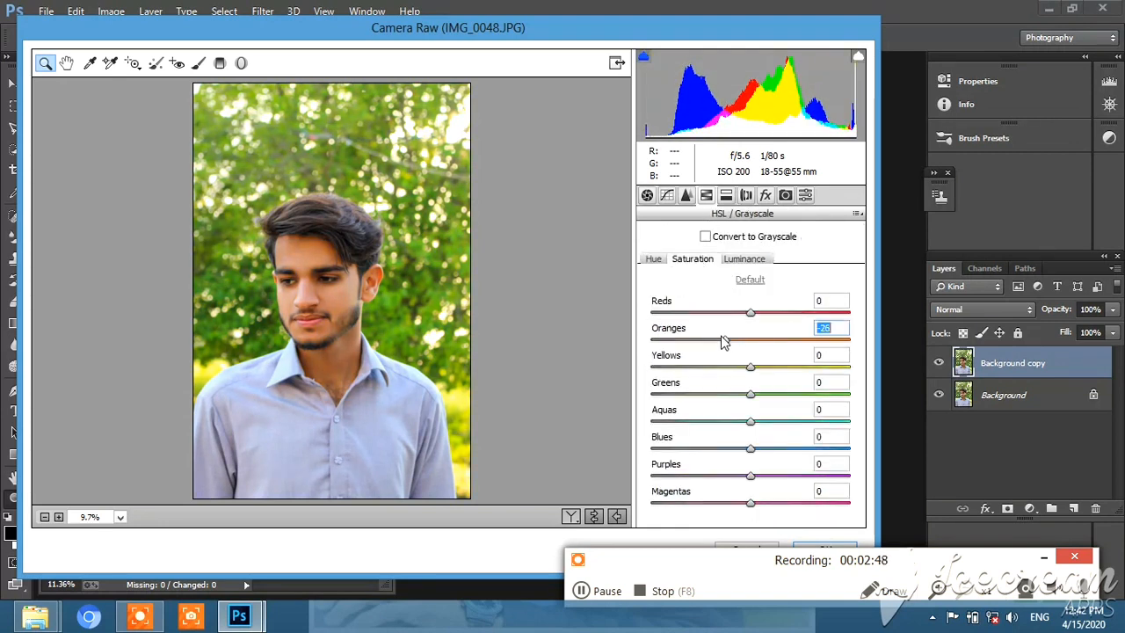
click(745, 260)
drag(752, 341, 786, 313)
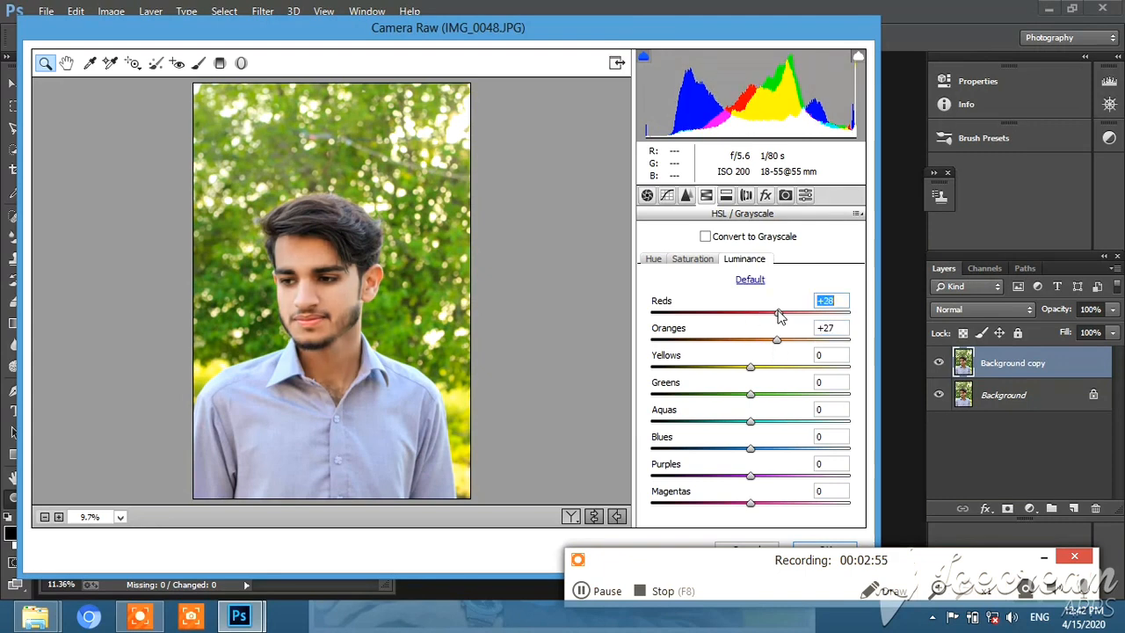
Set the HSL saturation to Oranges -41, Yellows -95, Greens +64, Aquas +63, Blues -69 and Purples +96
click(707, 260)
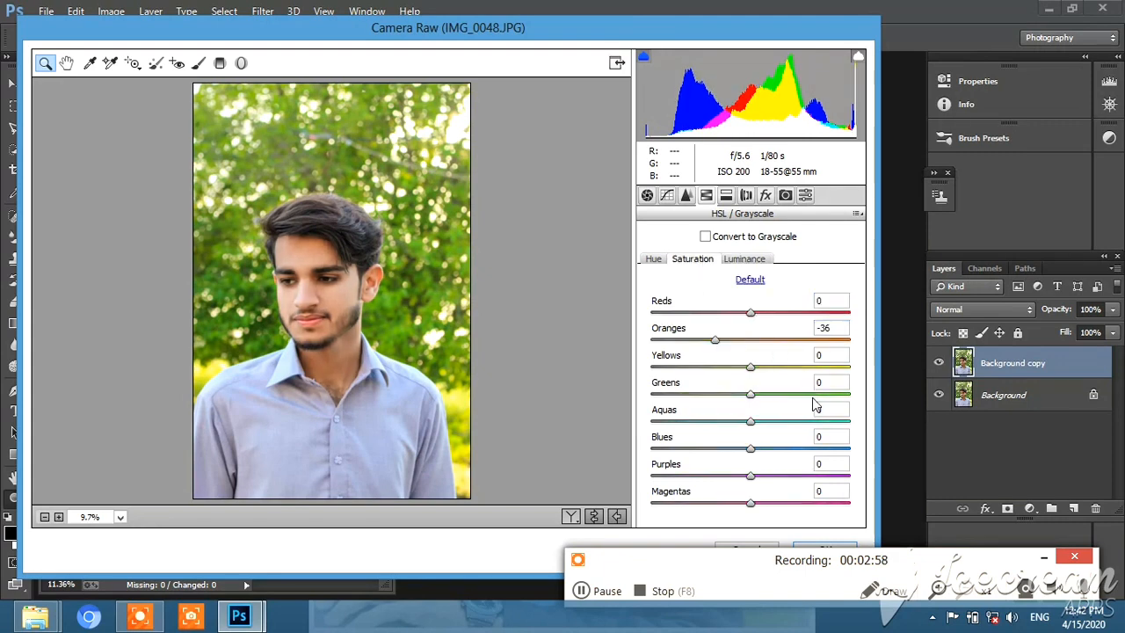
drag(813, 396, 850, 404)
drag(810, 367, 657, 383)
drag(657, 383, 628, 379)
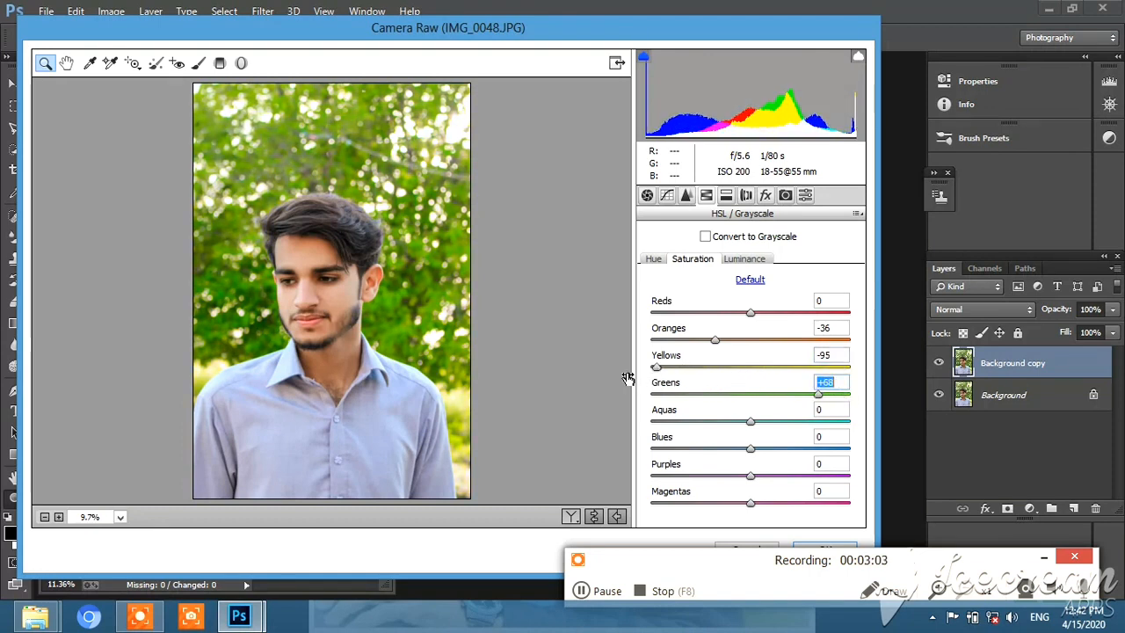
drag(750, 421, 813, 422)
drag(750, 449, 695, 449)
drag(751, 476, 845, 476)
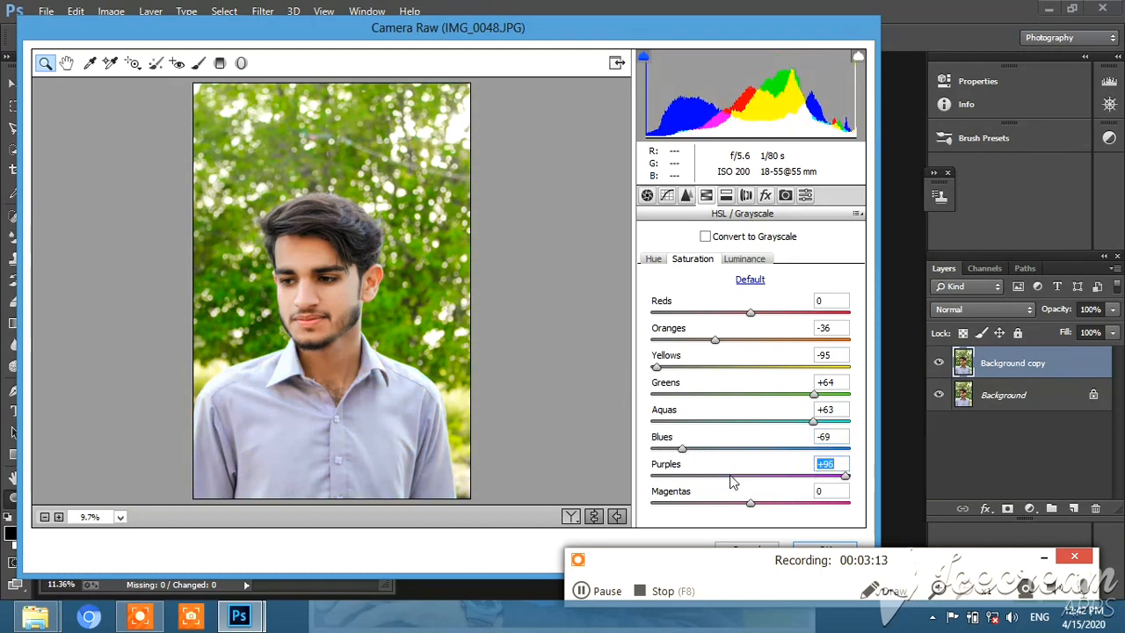
click(715, 343)
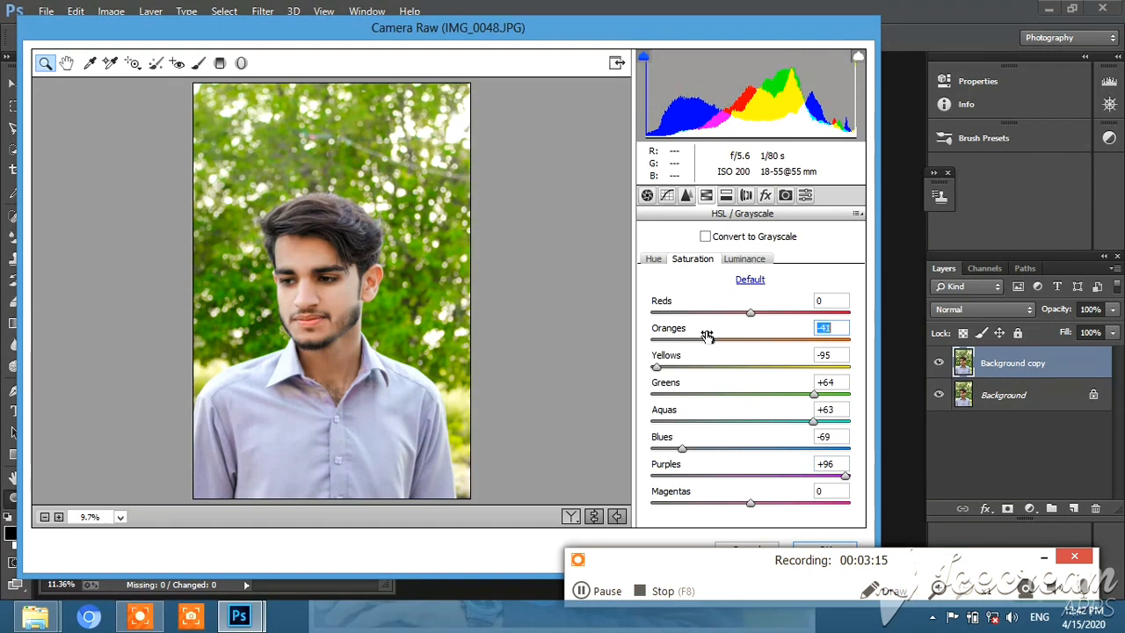
Shift the Greens hue to -95, lower the Yellows saturation to -100 and raise the Oranges luminance to +33
click(653, 258)
drag(666, 394, 657, 398)
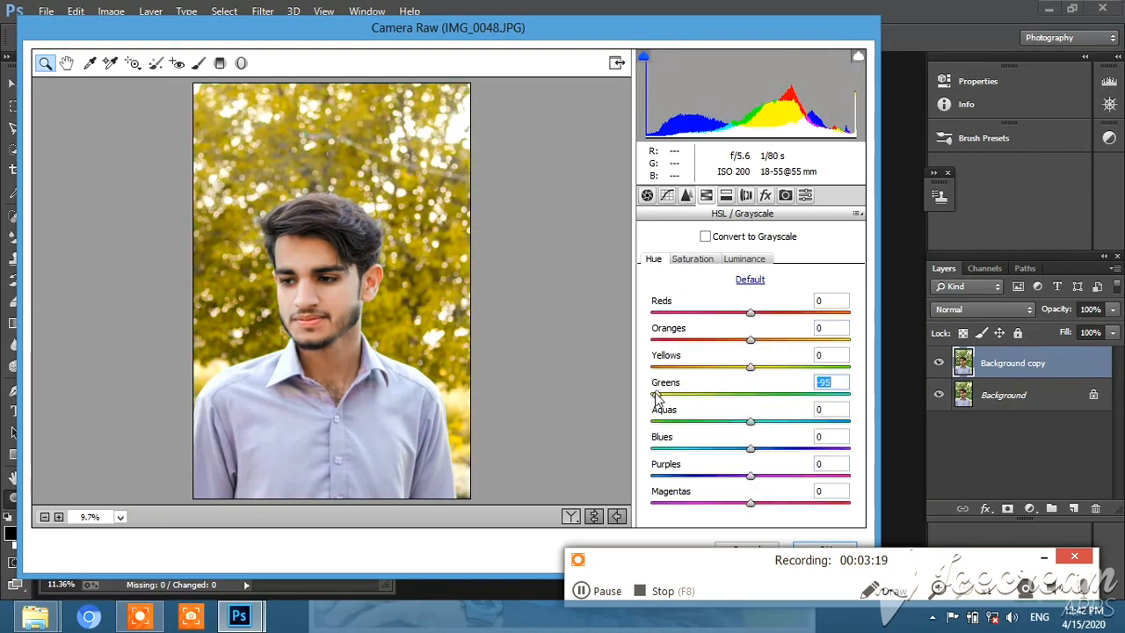
click(693, 259)
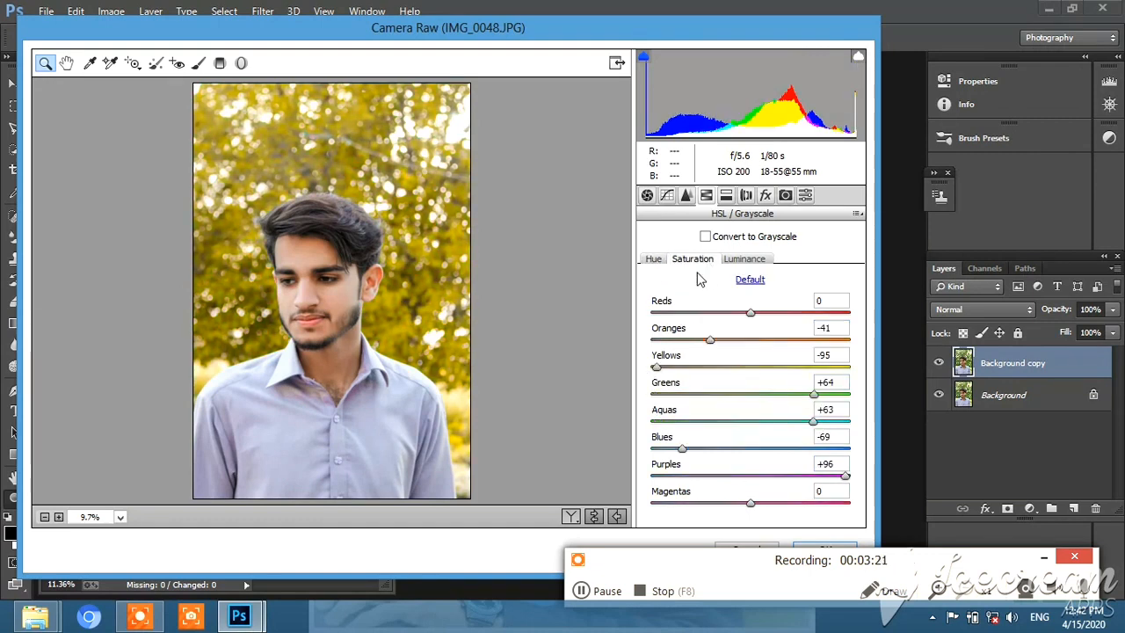
drag(796, 369, 683, 370)
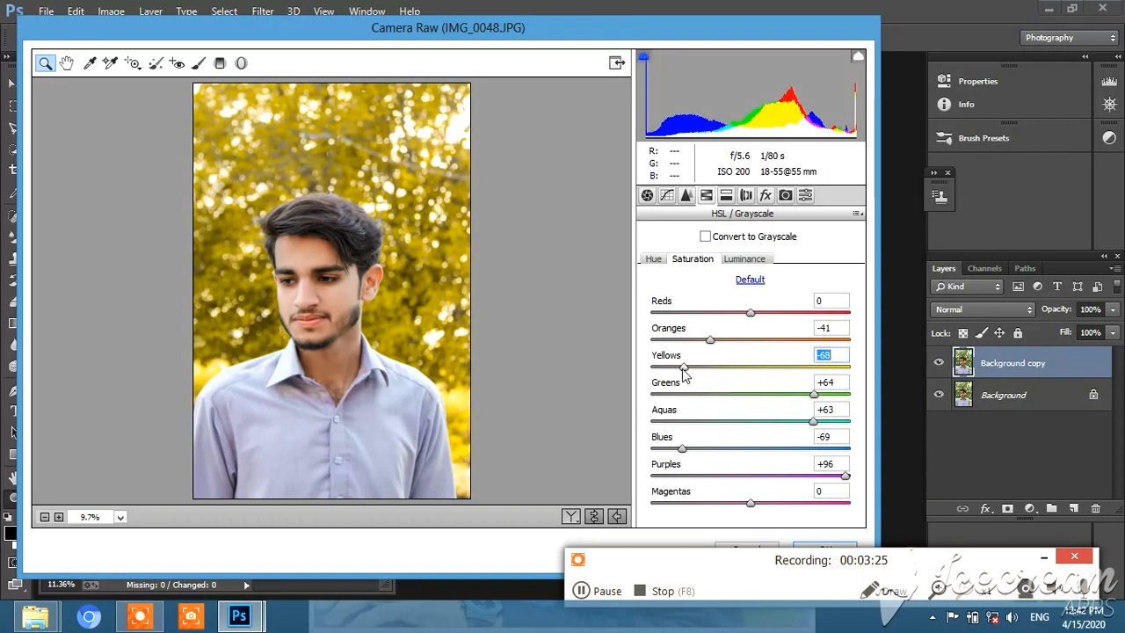
click(746, 258)
mouse_move(776, 340)
mouse_down()
mouse_move(796, 344)
mouse_move(782, 342)
mouse_up()
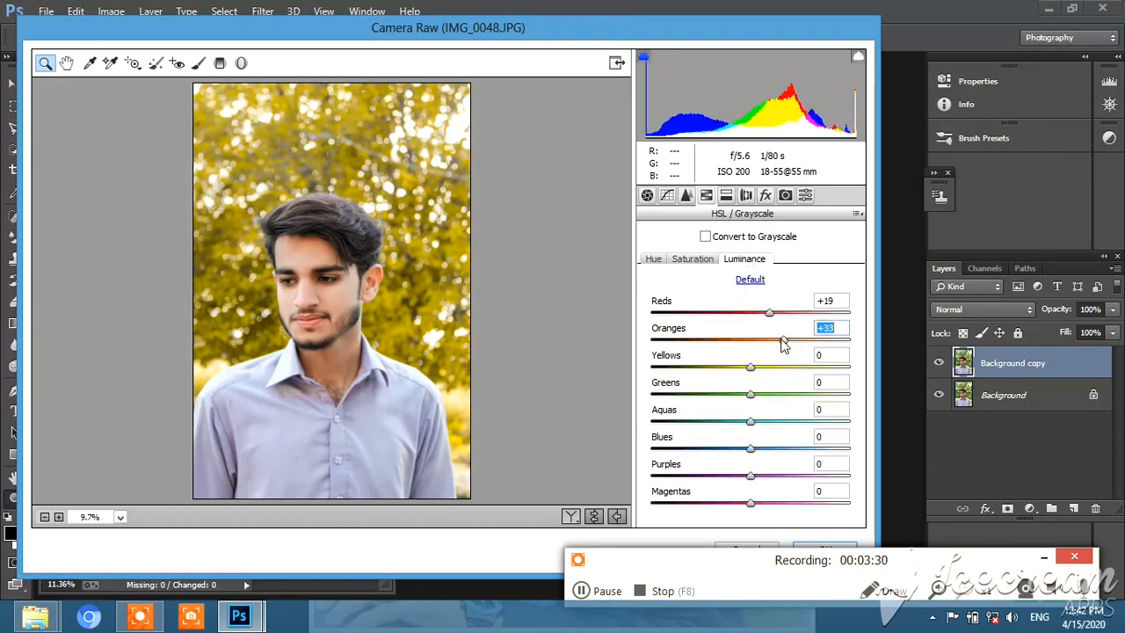
Apply the Camera Raw adjustments to the Background copy layer and compare the result with the original
click(826, 550)
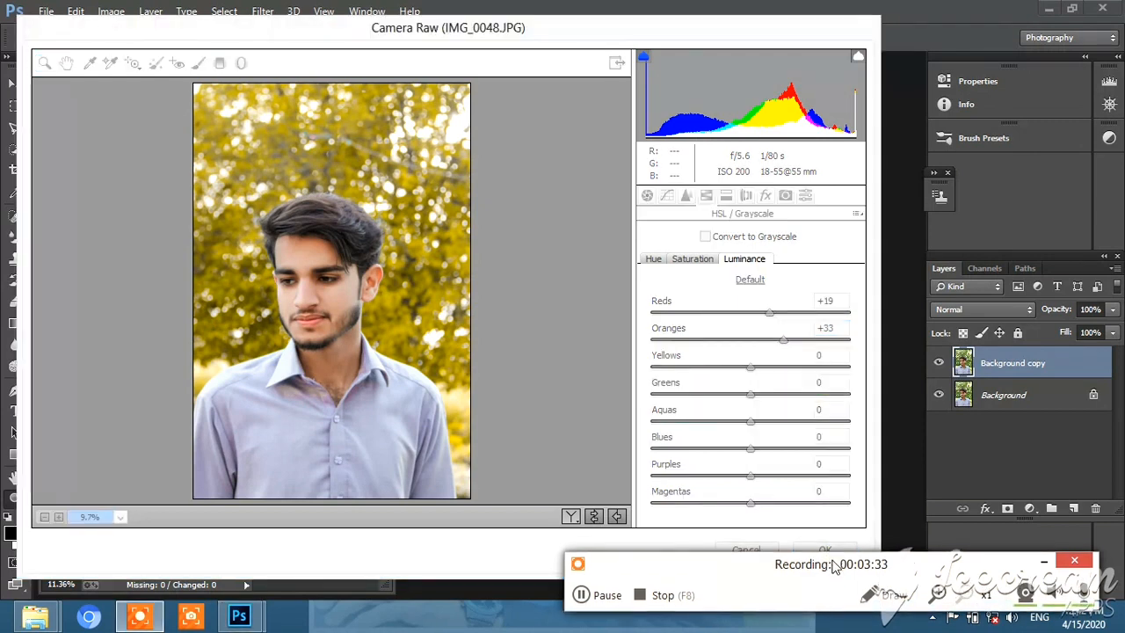
click(816, 527)
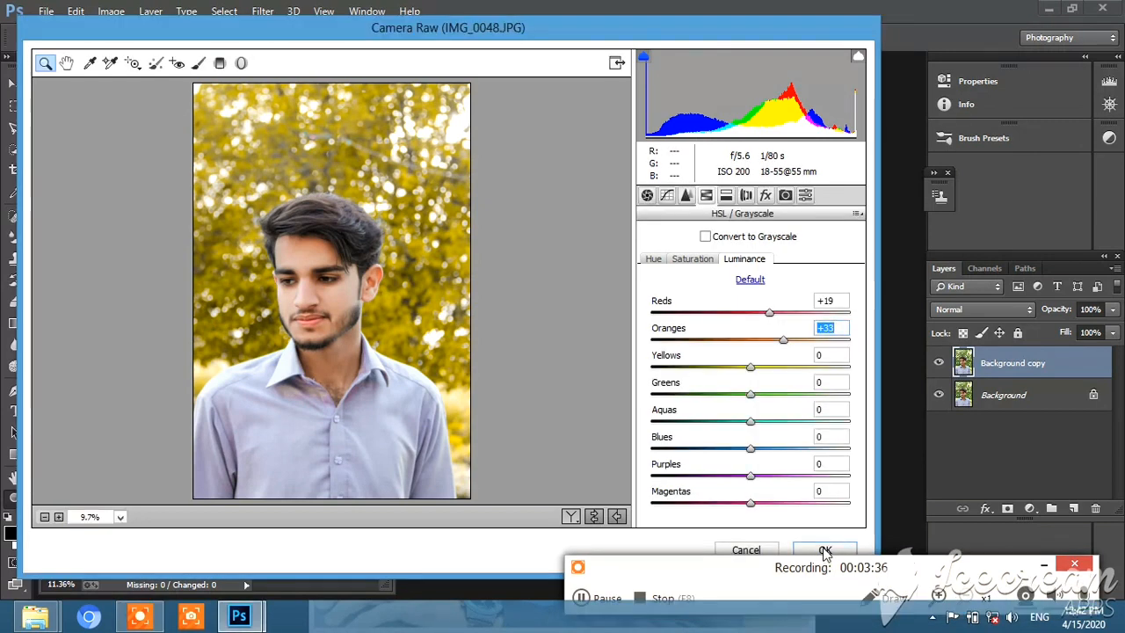
click(824, 551)
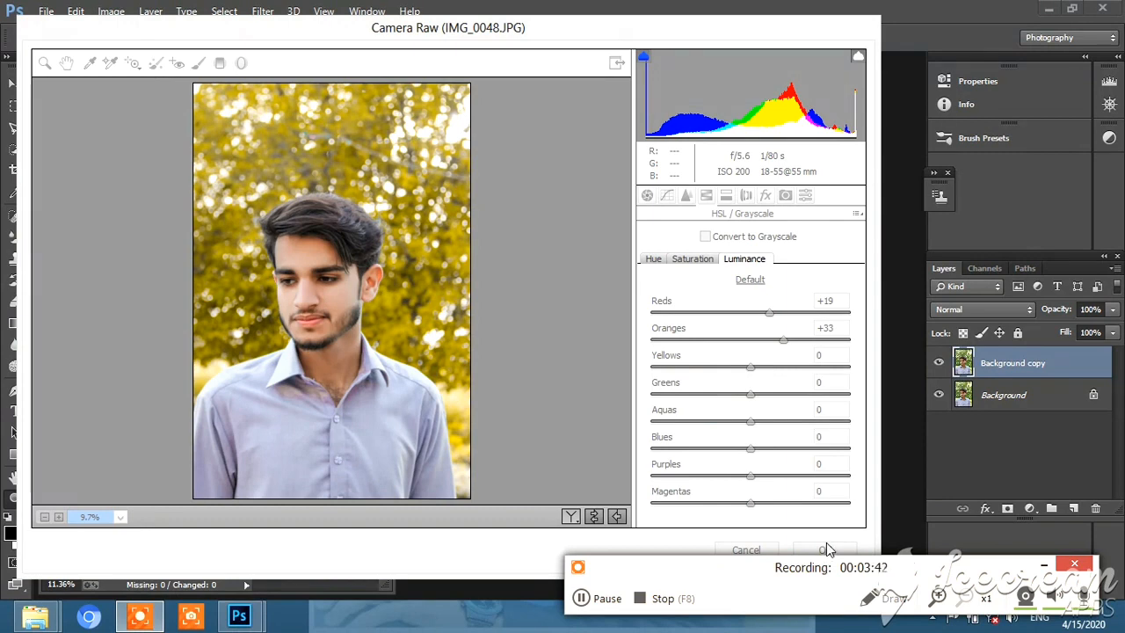
click(526, 244)
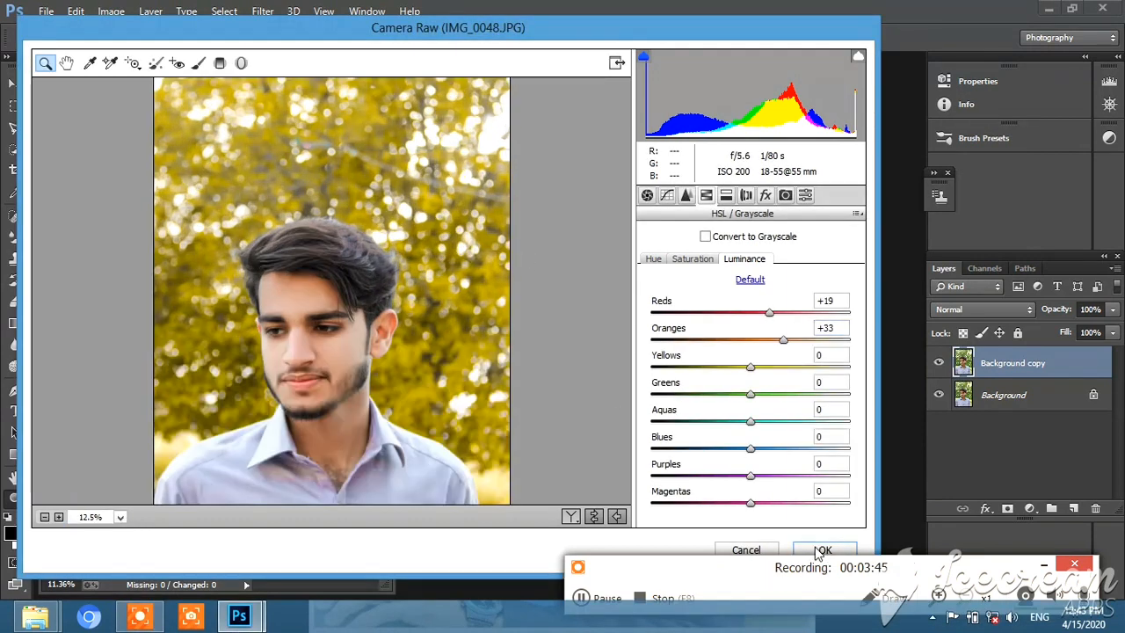
click(822, 550)
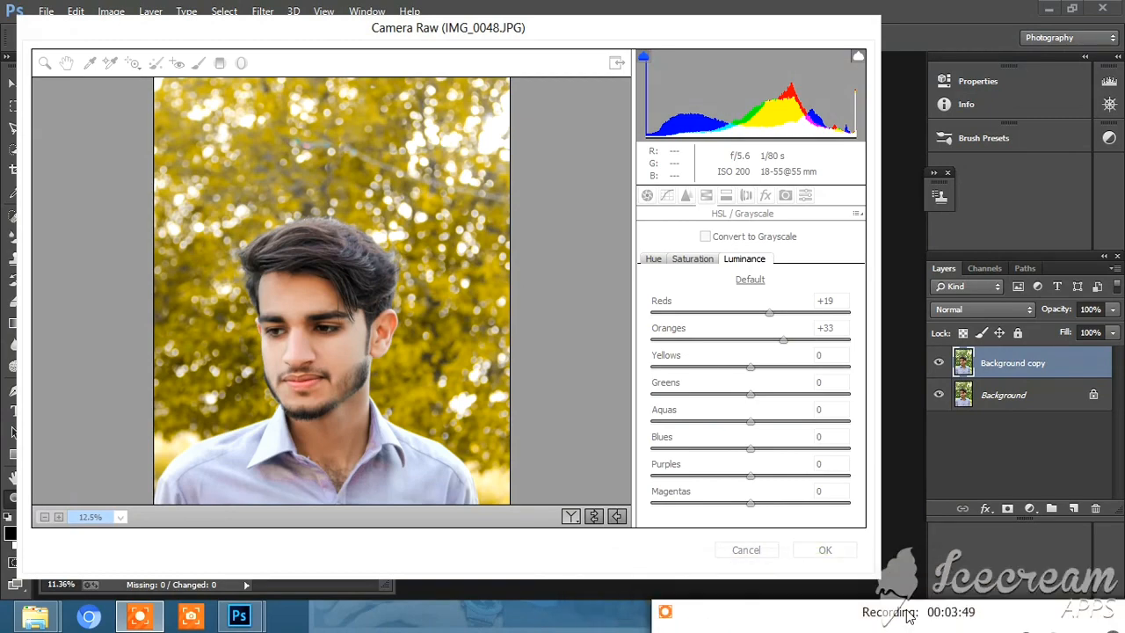
right_click(404, 288)
click(450, 386)
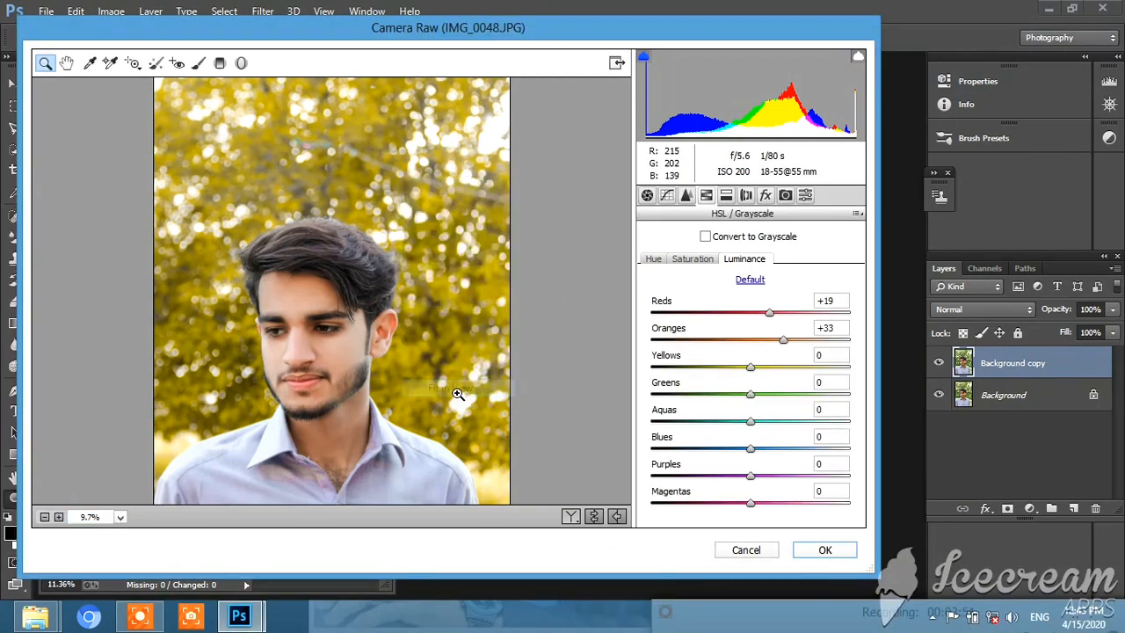
click(835, 552)
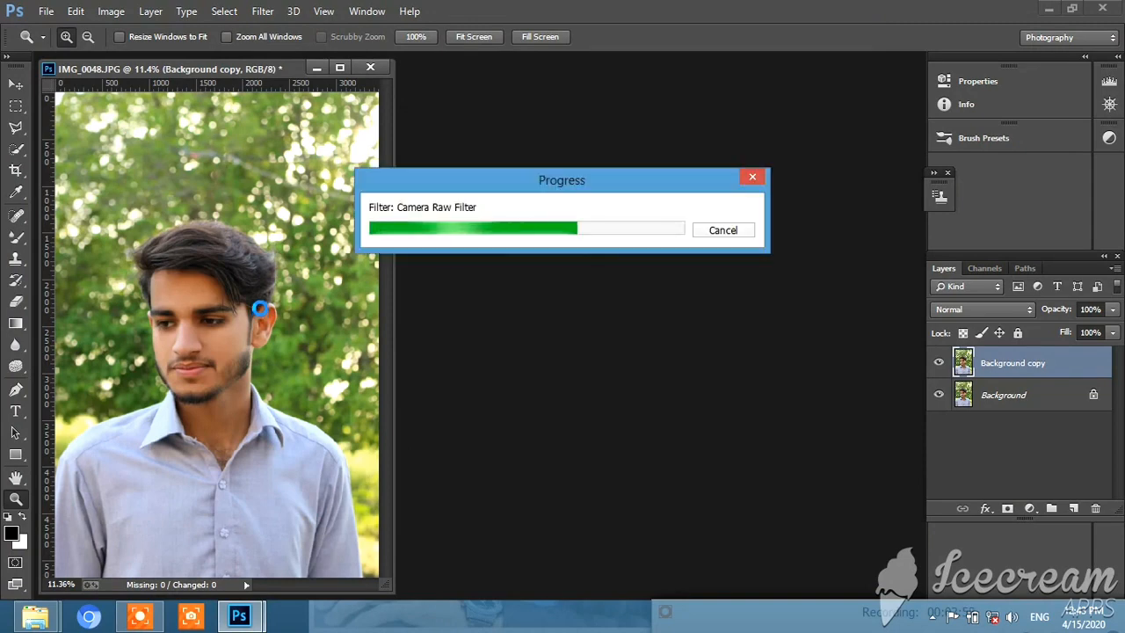
click(939, 363)
click(939, 363)
Reopen the Camera Raw filter and set Contrast +22, Highlights -38, Shadows -14, Whites +38, Blacks +55 and Clarity +6
click(262, 11)
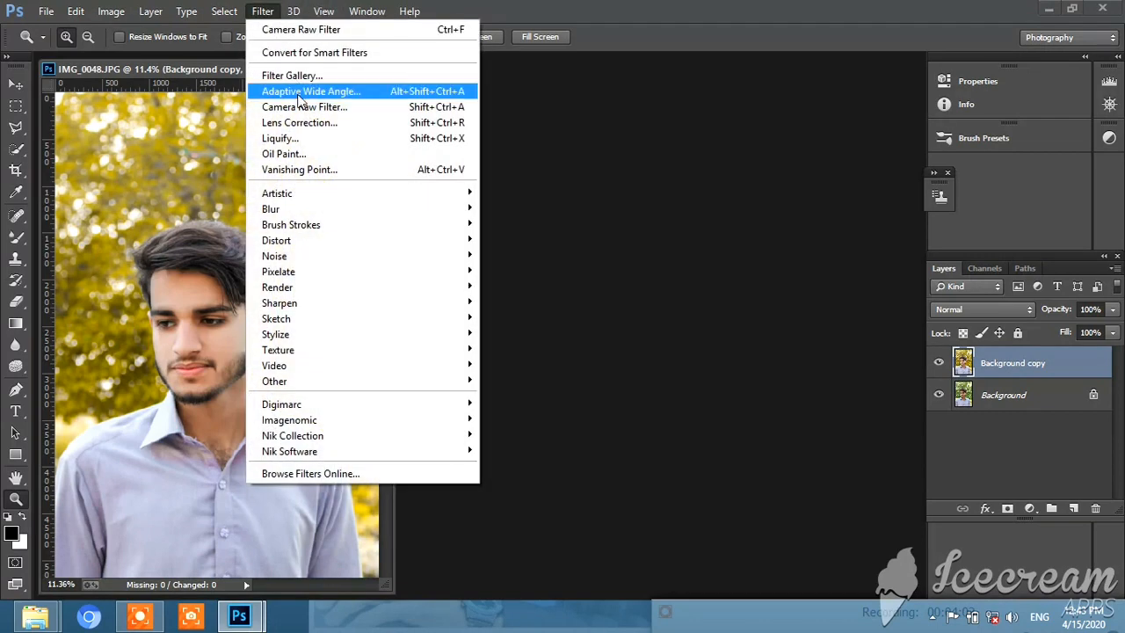
click(300, 106)
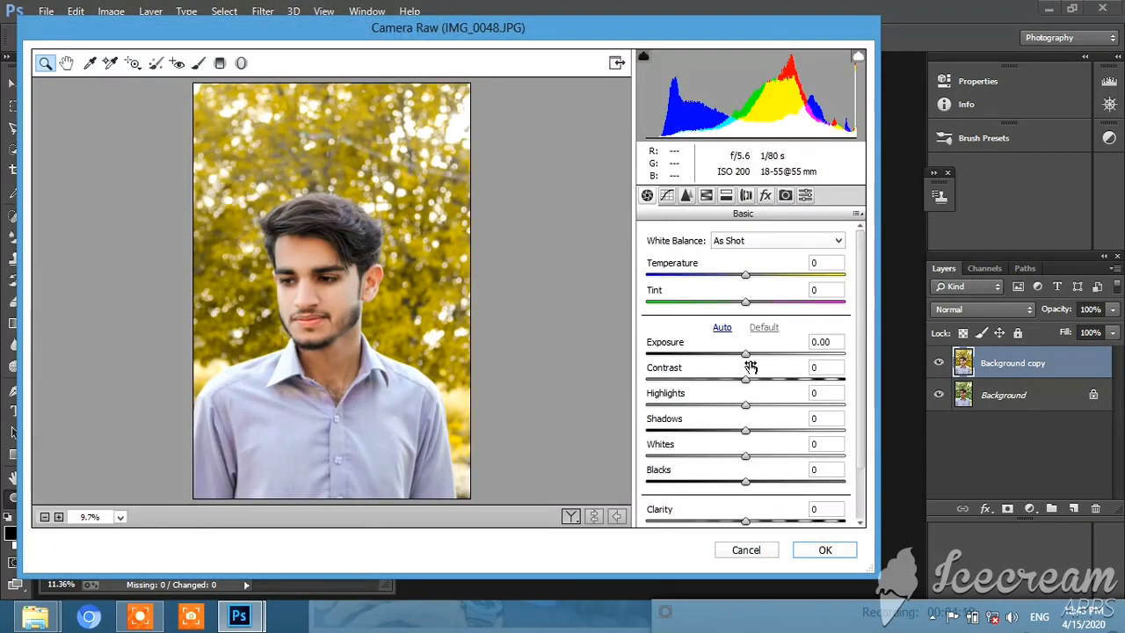
drag(746, 379, 799, 483)
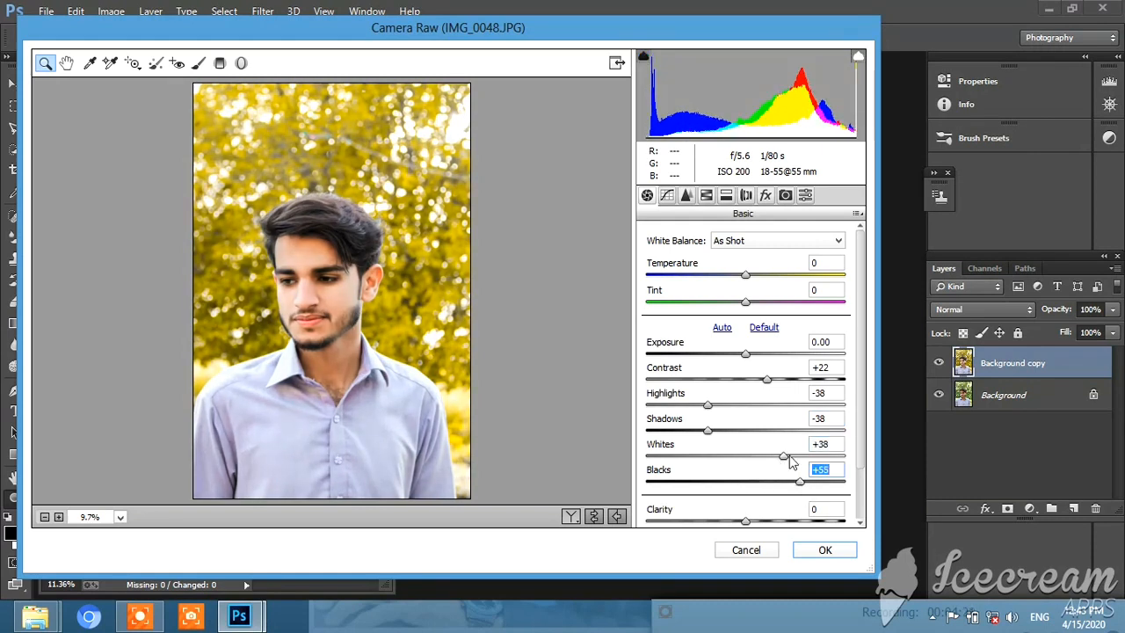
mouse_move(727, 434)
mouse_down()
mouse_move(745, 440)
mouse_move(735, 442)
mouse_up()
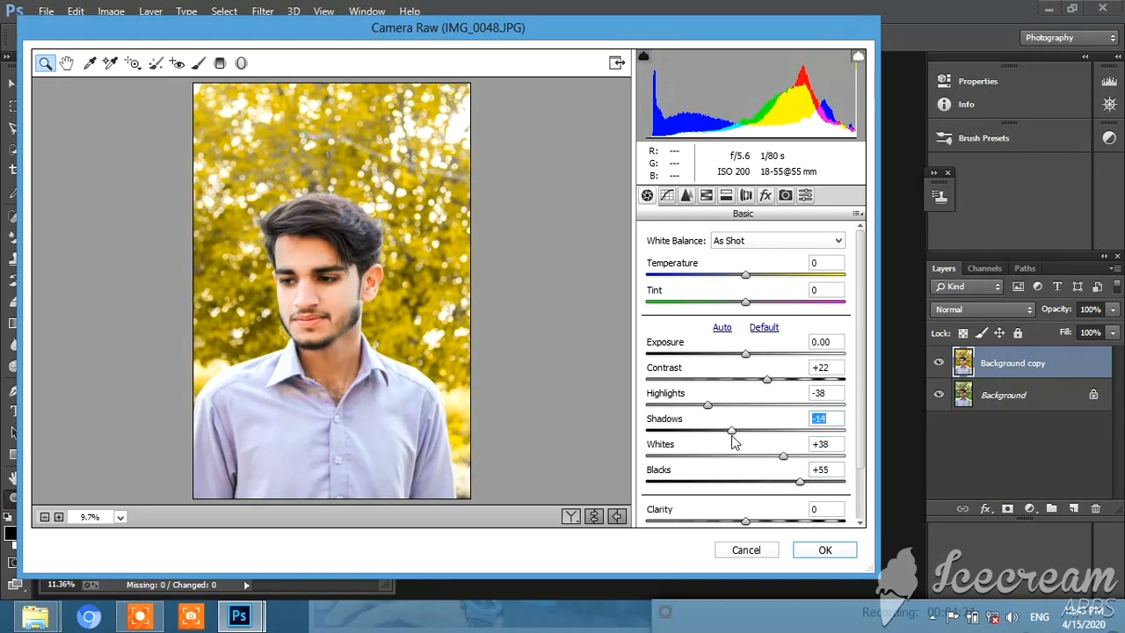
drag(757, 520, 743, 511)
scroll(751, 519, down, 2)
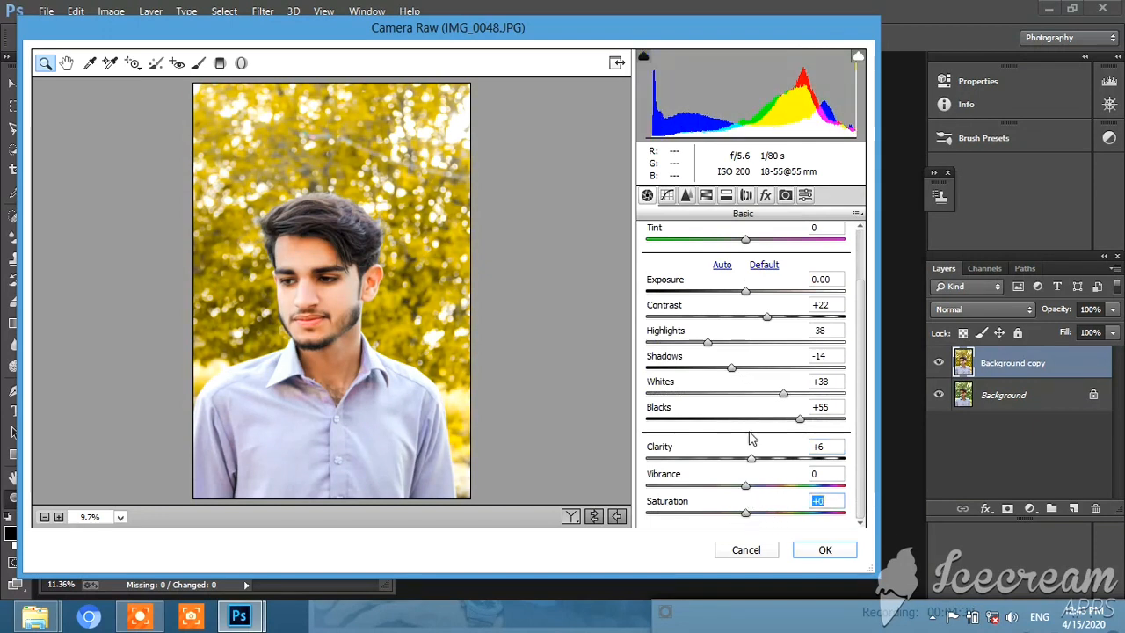
In the HSL adjustments, set the saturation of Oranges to -22, Yellows to +38, Greens to +55 and Aquas to +56
click(708, 195)
click(694, 260)
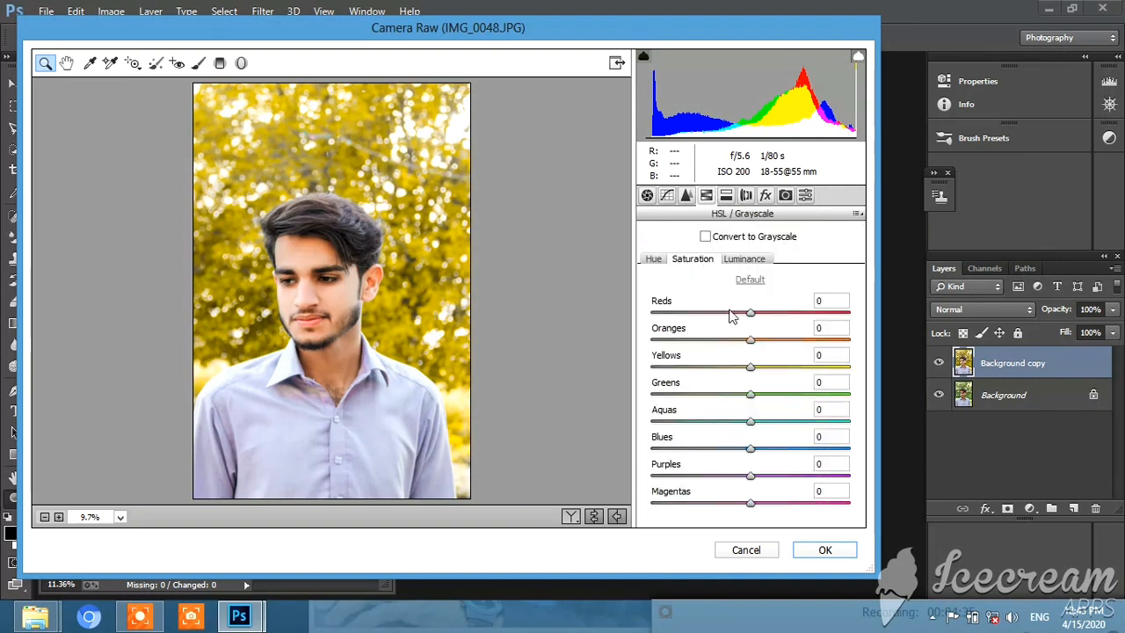
click(748, 340)
mouse_move(748, 343)
mouse_down()
mouse_move(728, 341)
mouse_move(785, 349)
mouse_move(745, 343)
mouse_move(730, 319)
mouse_move(770, 321)
mouse_move(753, 327)
mouse_up()
click(744, 259)
click(692, 262)
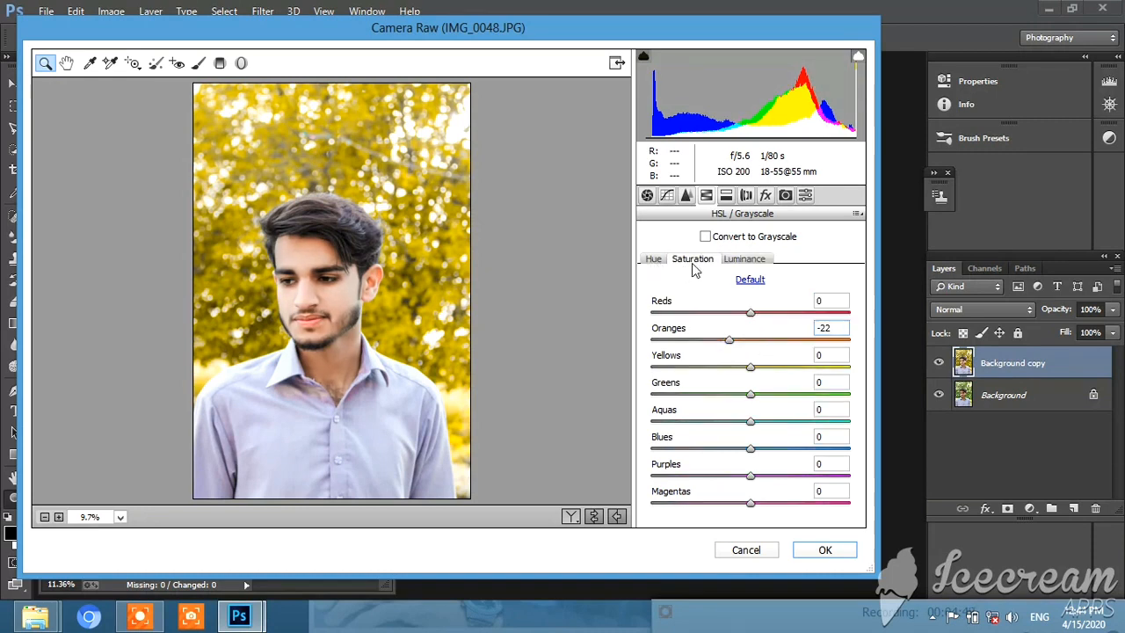
click(787, 368)
drag(791, 394, 807, 397)
click(806, 422)
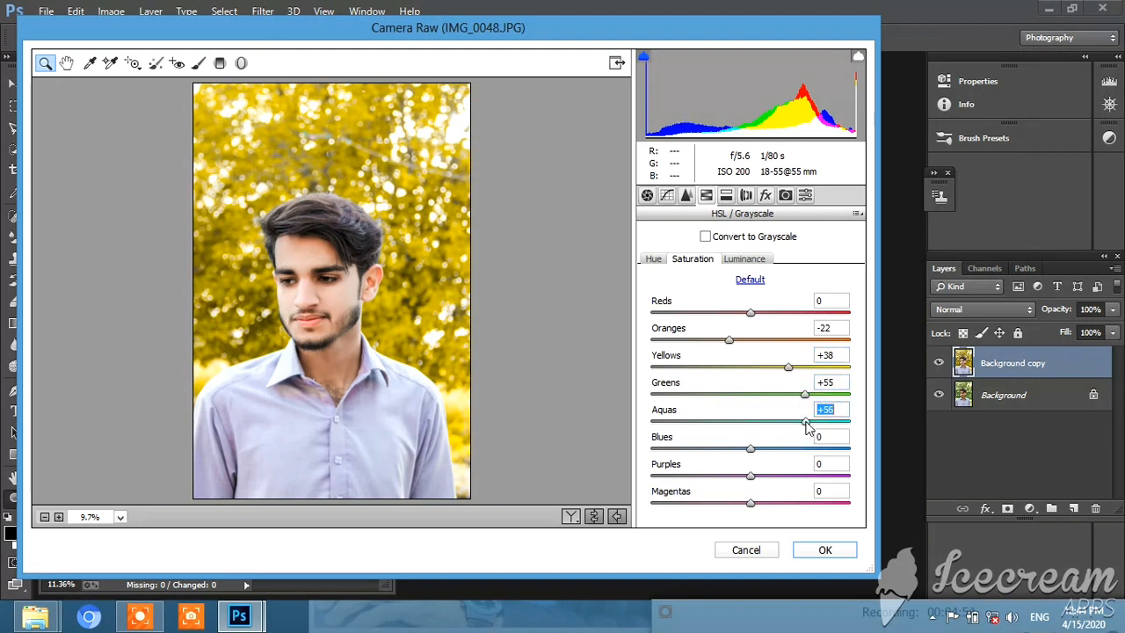
Shift the Aquas hue to +50 and try the Blues hue at -30
click(655, 260)
click(799, 422)
drag(694, 450, 722, 466)
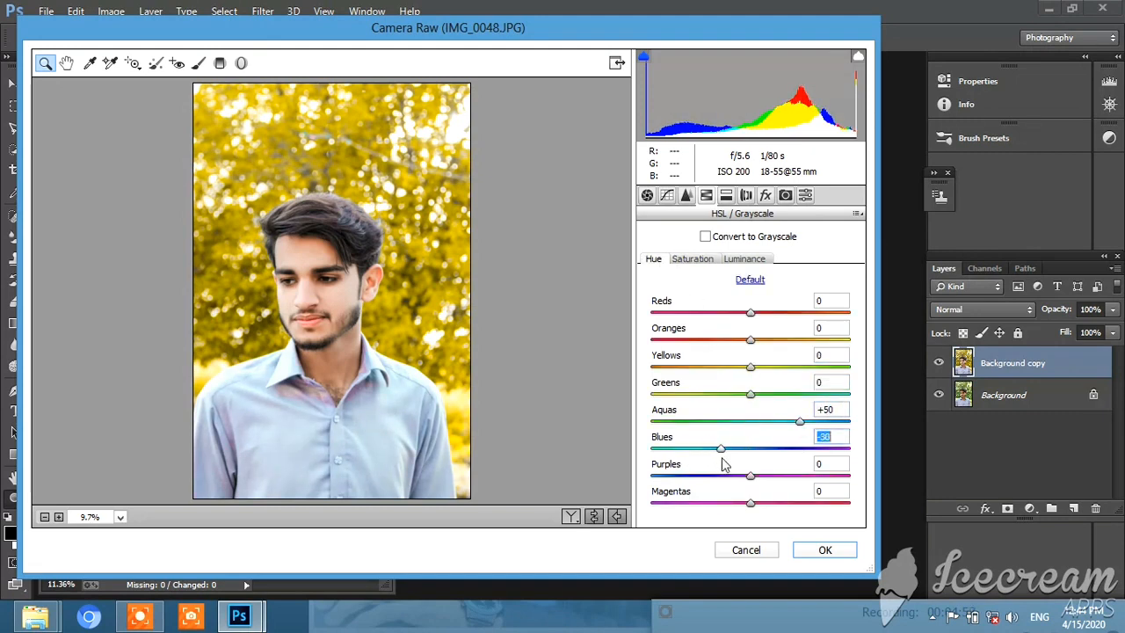
Lower the Oranges saturation to -27 and set the luminance of Reds to +6 and Oranges to +9
click(693, 258)
drag(750, 340, 734, 340)
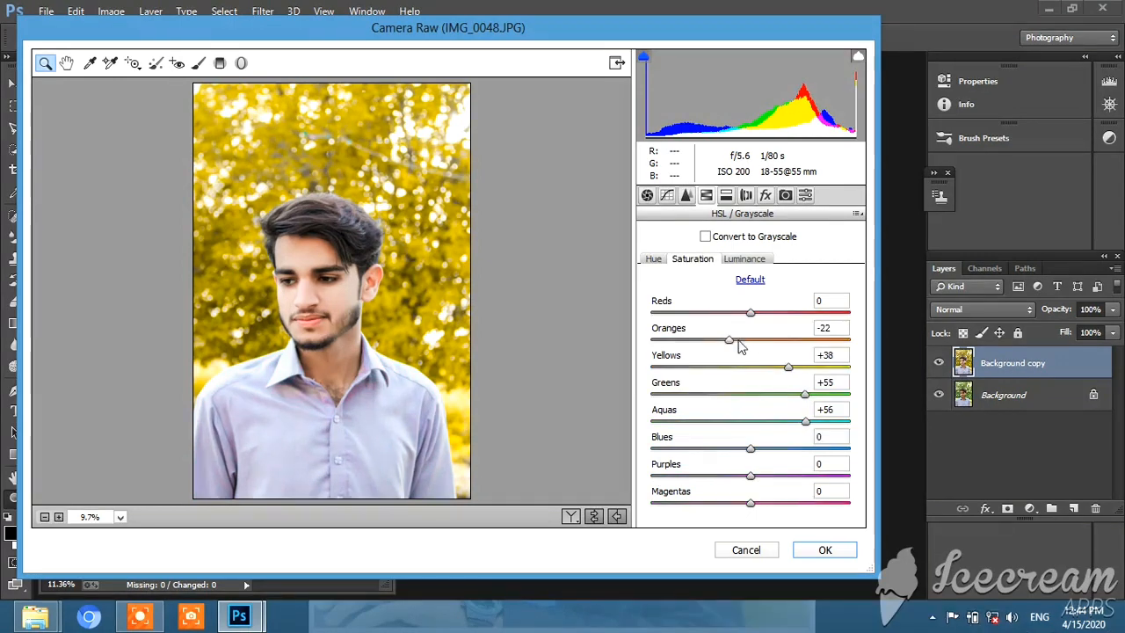
double_click(731, 341)
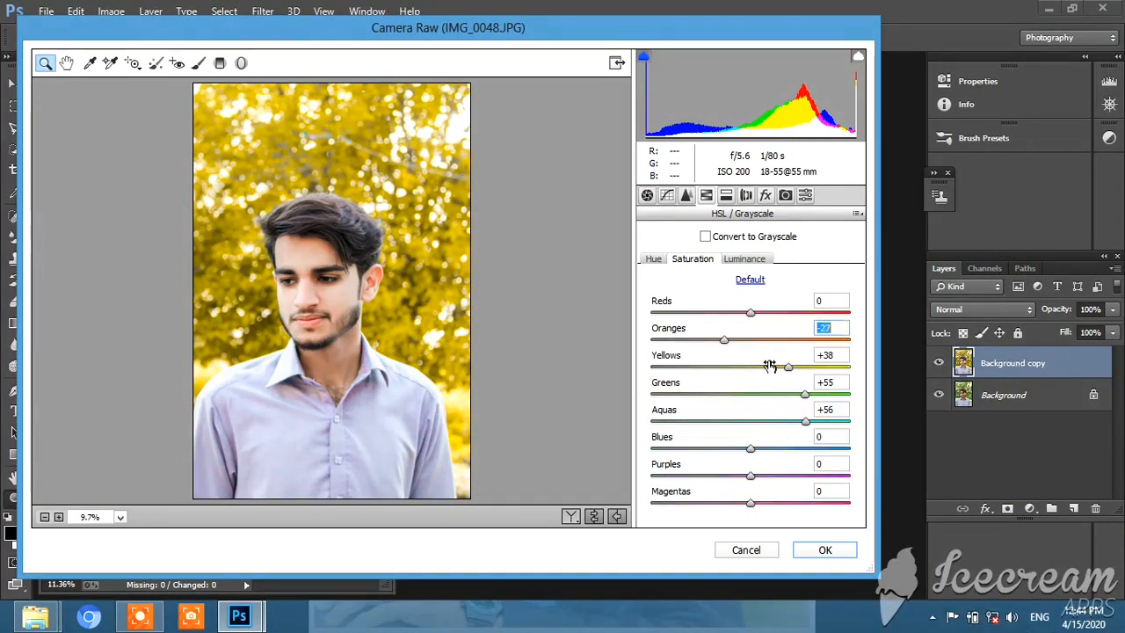
click(745, 258)
mouse_move(754, 340)
mouse_down()
mouse_move(741, 343)
mouse_move(756, 341)
mouse_up()
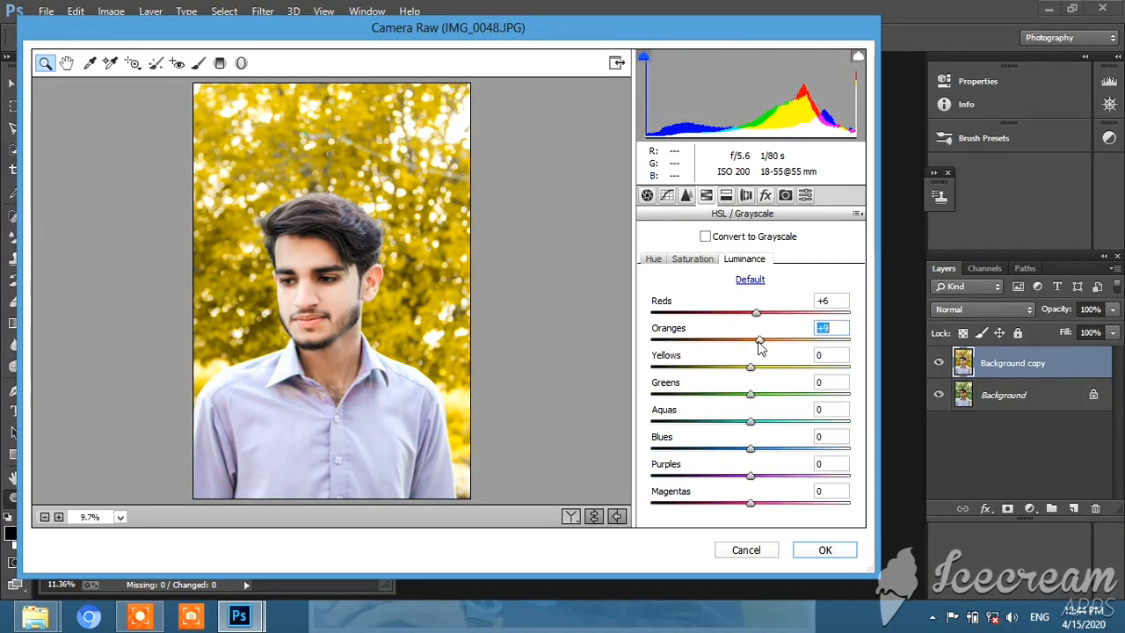
Split-tone the highlights with hue 125 and saturation 10 and the shadows with saturation 7, and apply the filter
click(726, 195)
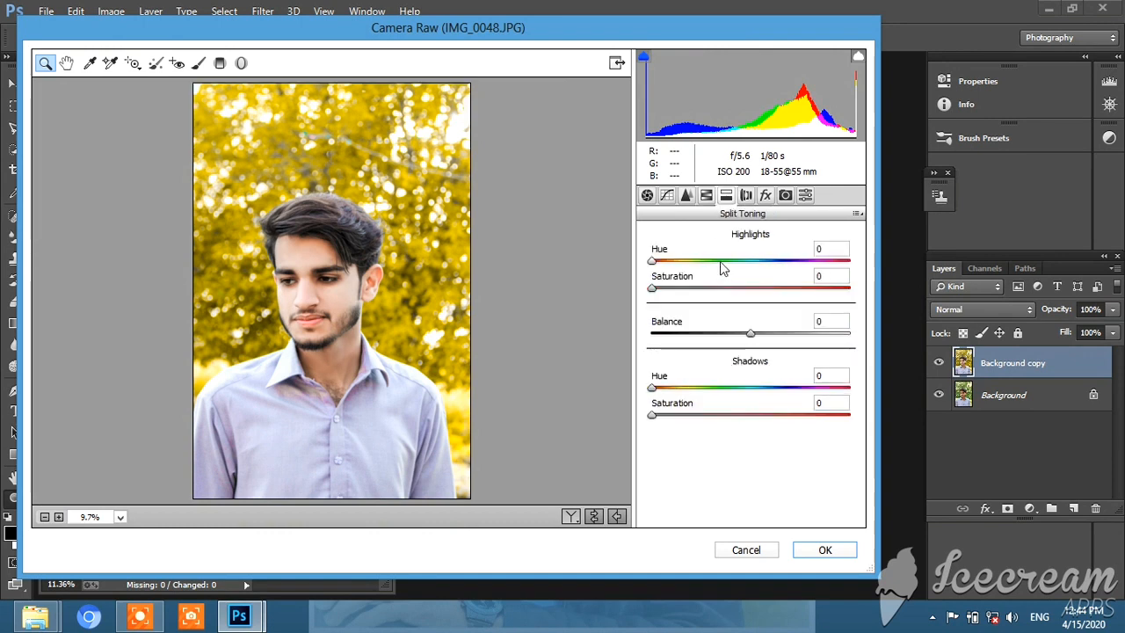
drag(652, 262, 719, 262)
mouse_move(652, 289)
mouse_down()
mouse_move(690, 301)
mouse_move(674, 295)
mouse_up()
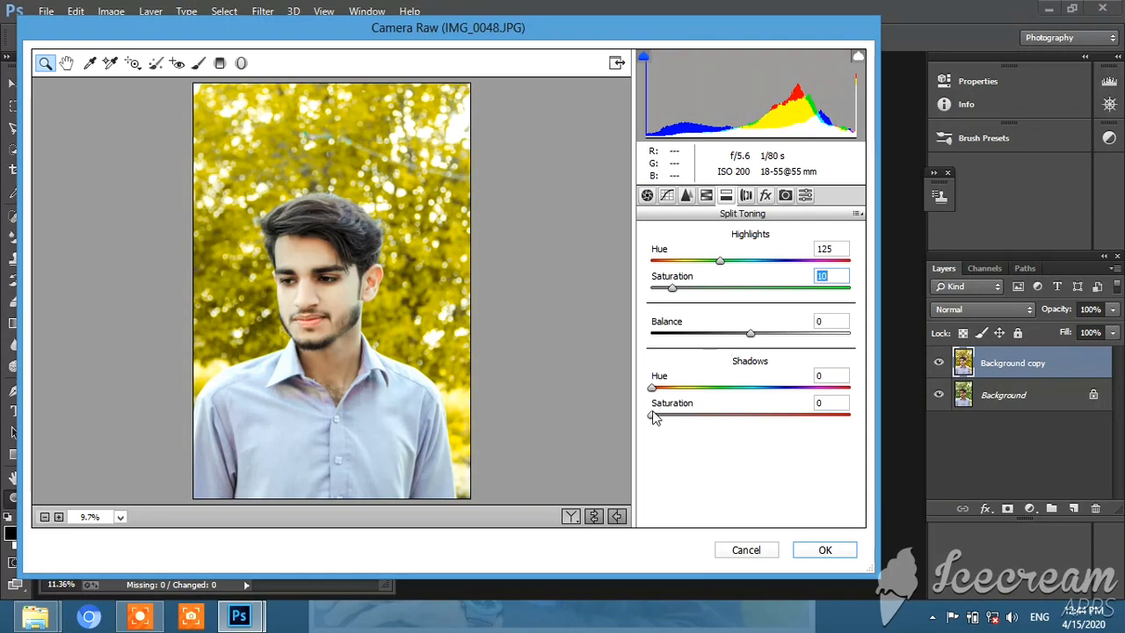
drag(652, 416, 660, 416)
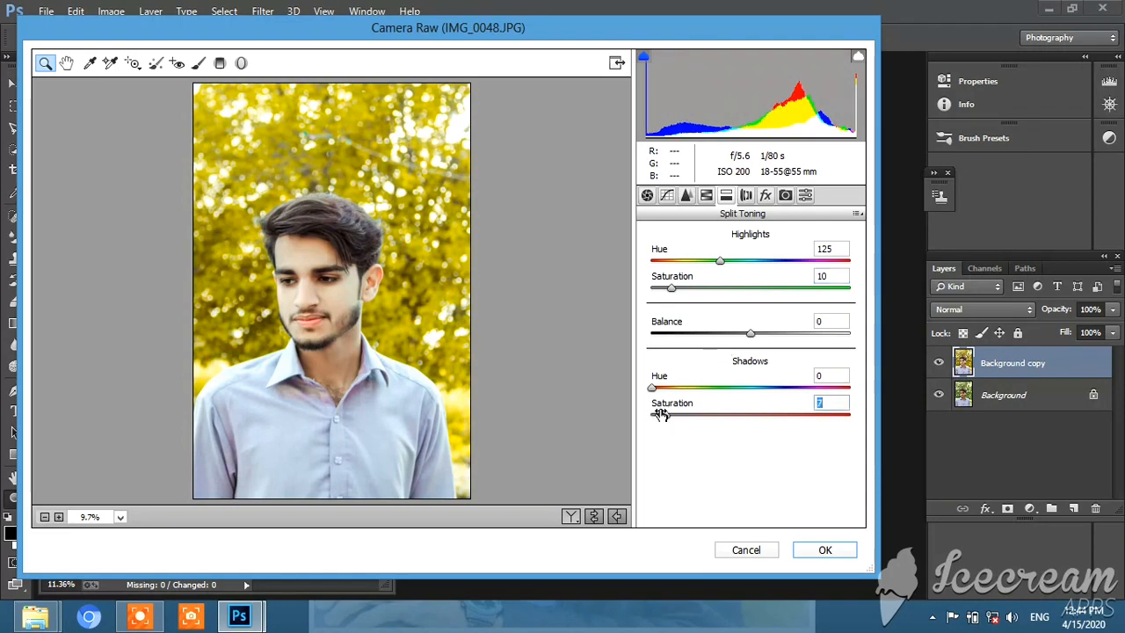
click(829, 549)
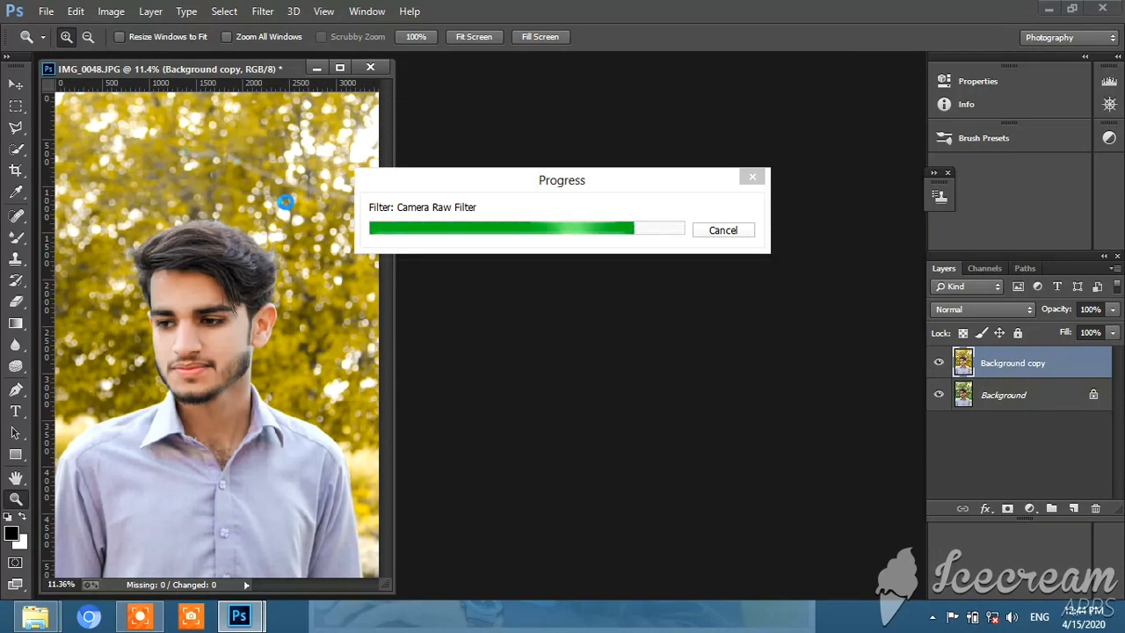
right_click(284, 199)
click(309, 211)
click(203, 313)
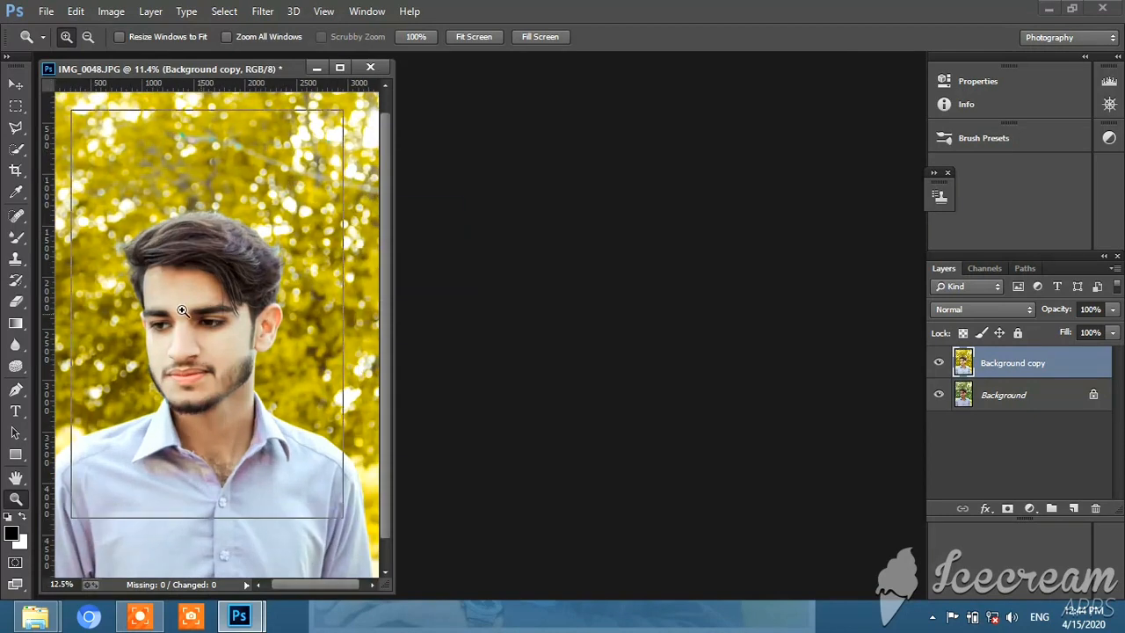
click(200, 314)
right_click(271, 288)
click(316, 298)
Apply another Camera Raw pass with Exposure -0.15, Contrast -7, Highlights -17, Shadows -14, Whites -40, Blacks +9 and Clarity +22
click(262, 11)
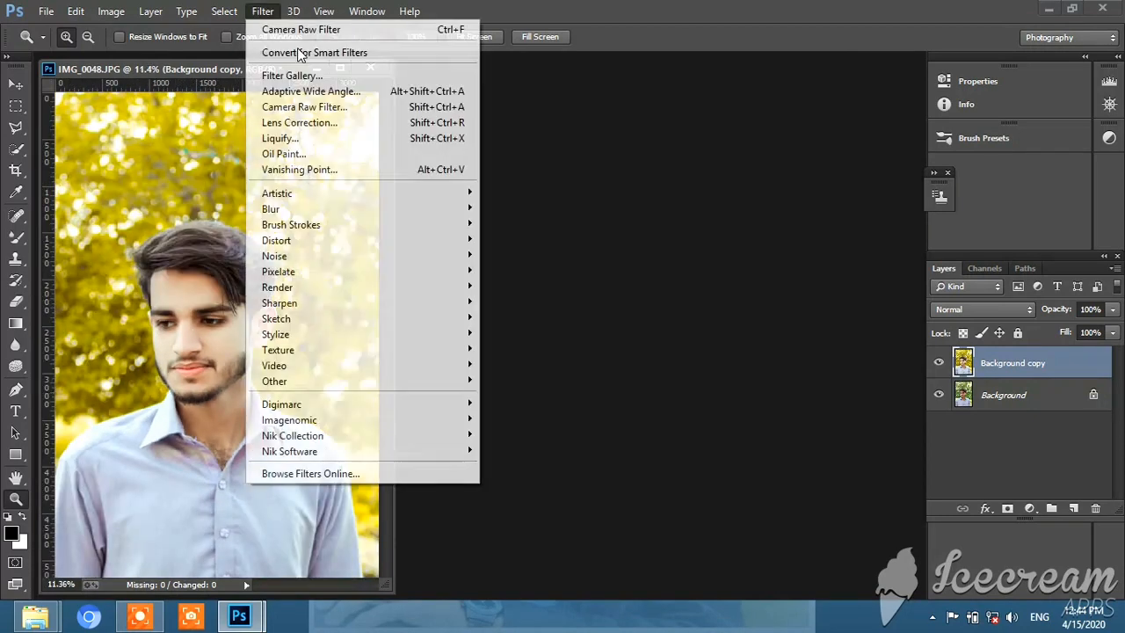
click(341, 106)
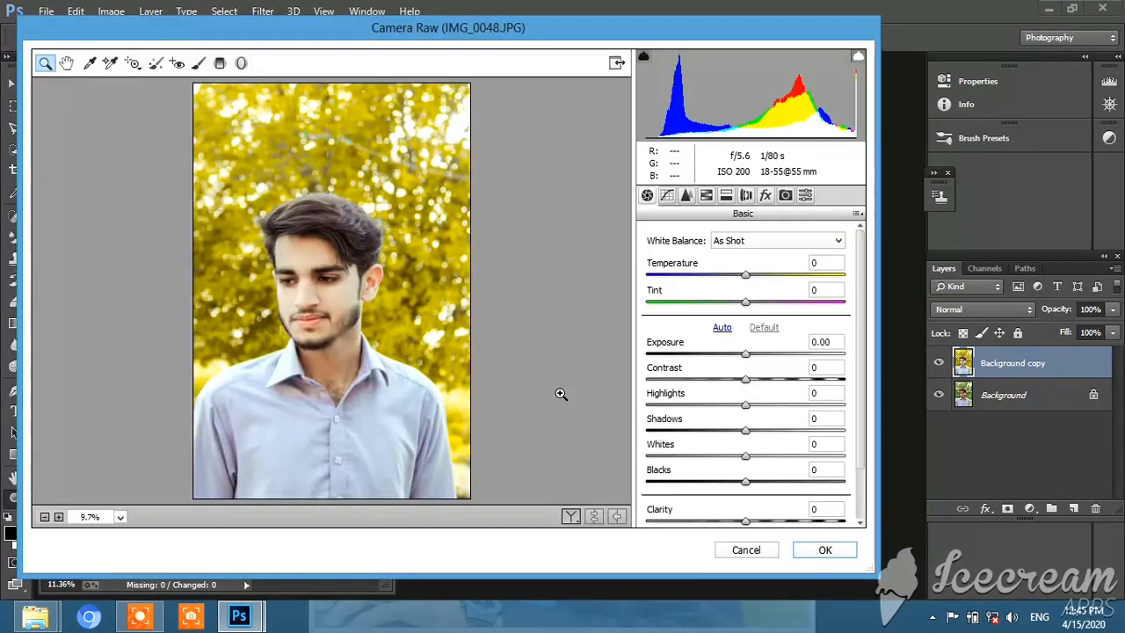
drag(746, 481, 670, 452)
mouse_move(738, 489)
mouse_down()
mouse_move(770, 490)
mouse_move(752, 497)
mouse_up()
drag(745, 406, 716, 431)
drag(746, 379, 754, 483)
drag(745, 520, 766, 520)
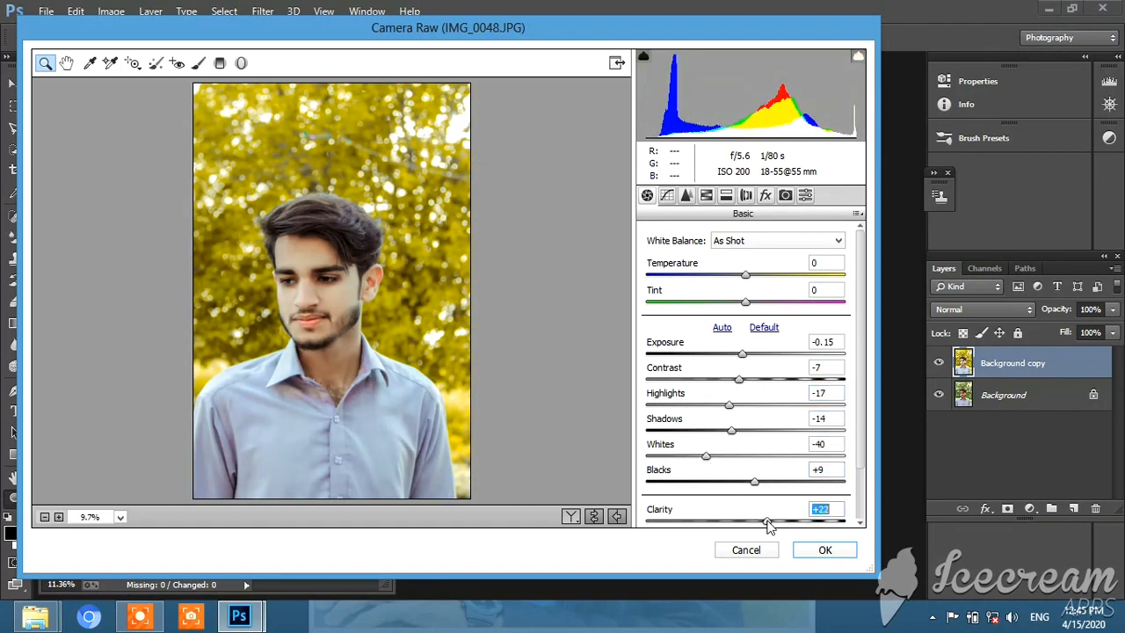
scroll(763, 510, down, 2)
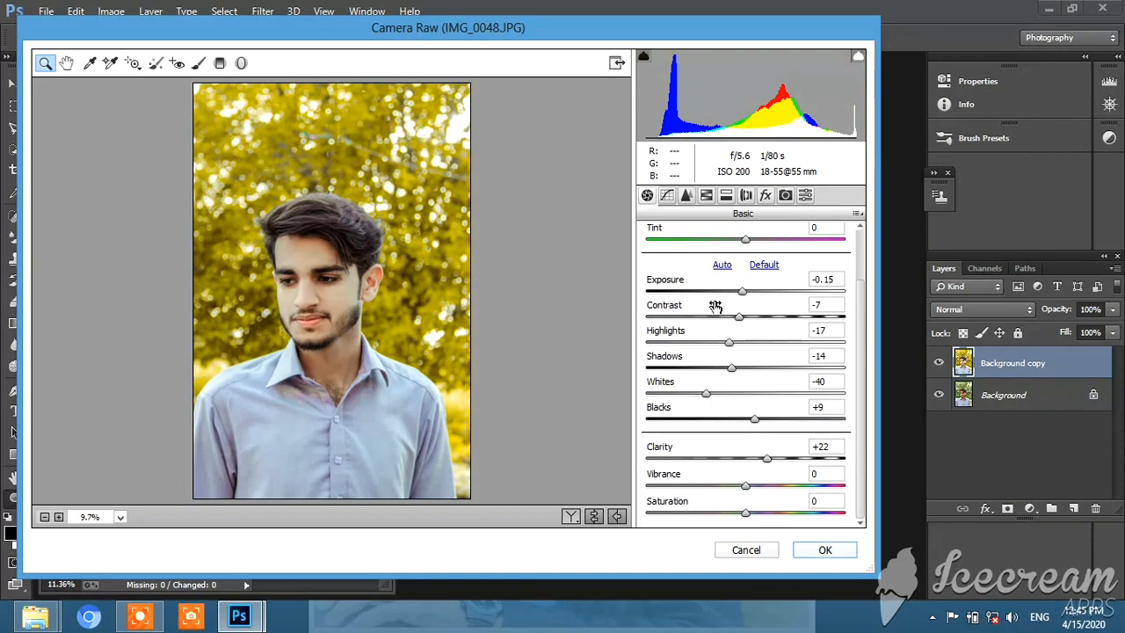
click(825, 551)
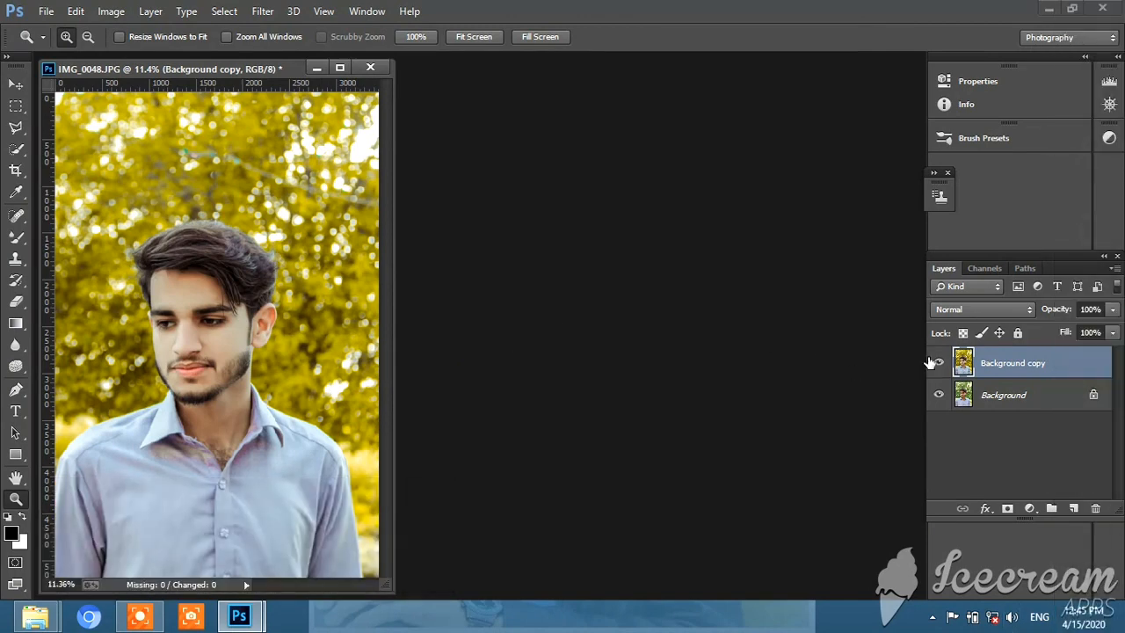
Toggle the Background copy layer to compare it with the original, and duplicate that layer
click(939, 363)
click(939, 364)
right_click(1009, 378)
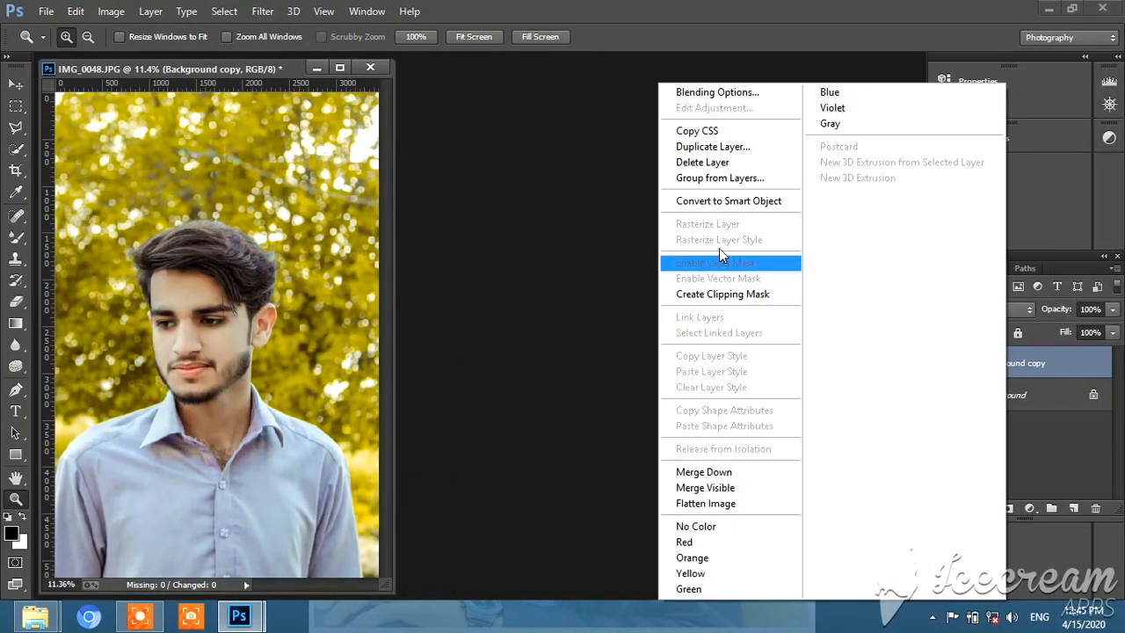
click(717, 146)
click(705, 183)
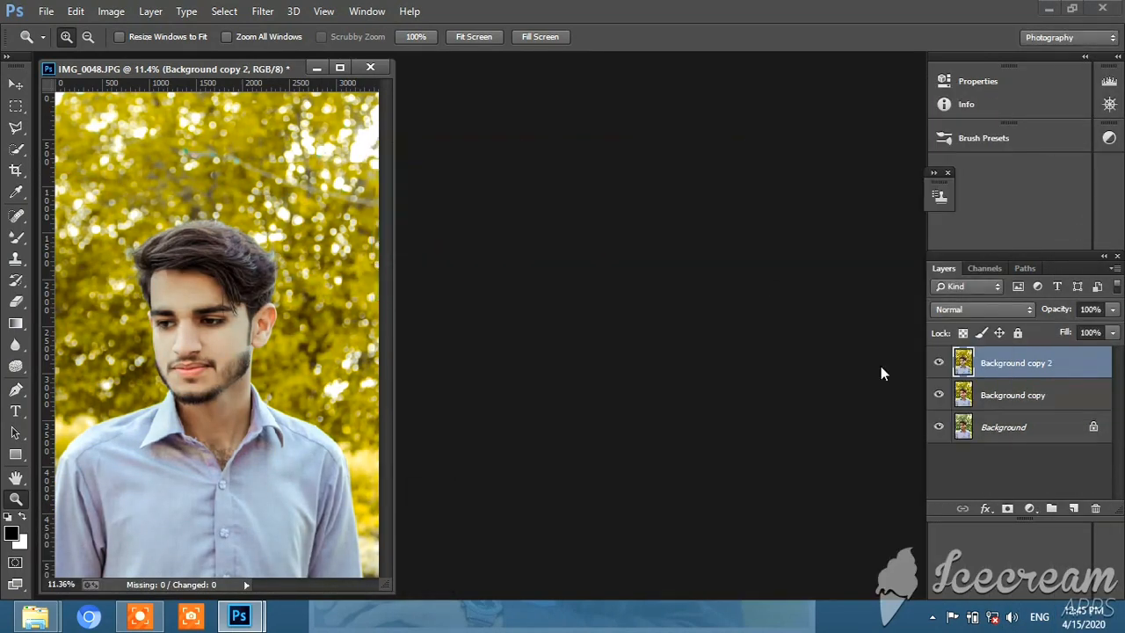
Add a Selective Color adjustment layer above the duplicate and set Cyan to -93% for the Greens
click(1031, 507)
click(1025, 488)
click(850, 143)
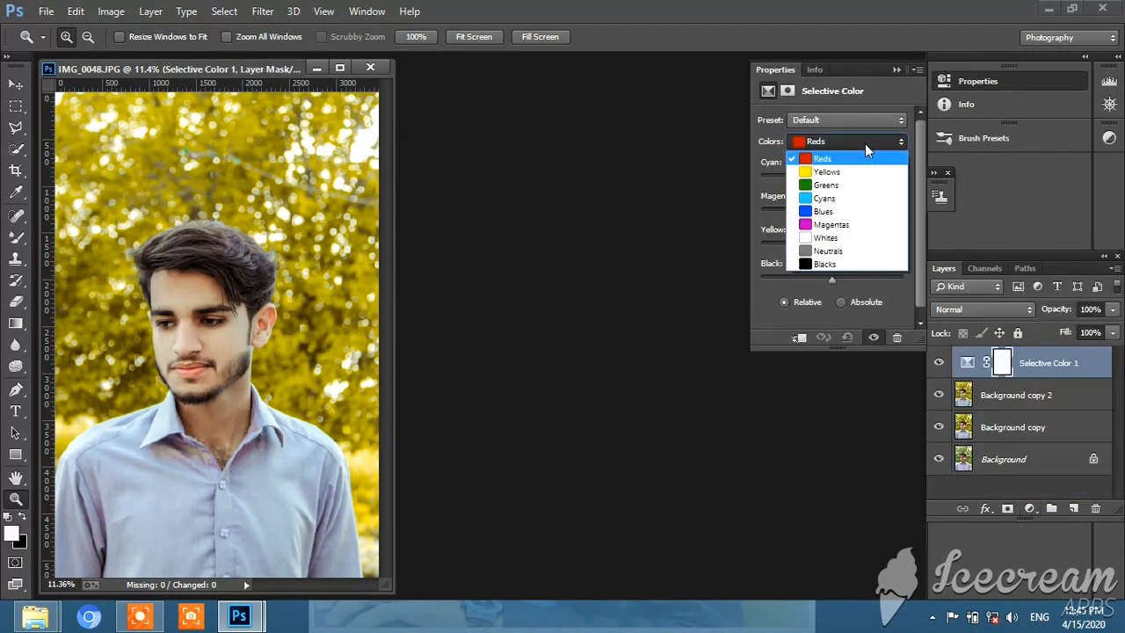
click(845, 184)
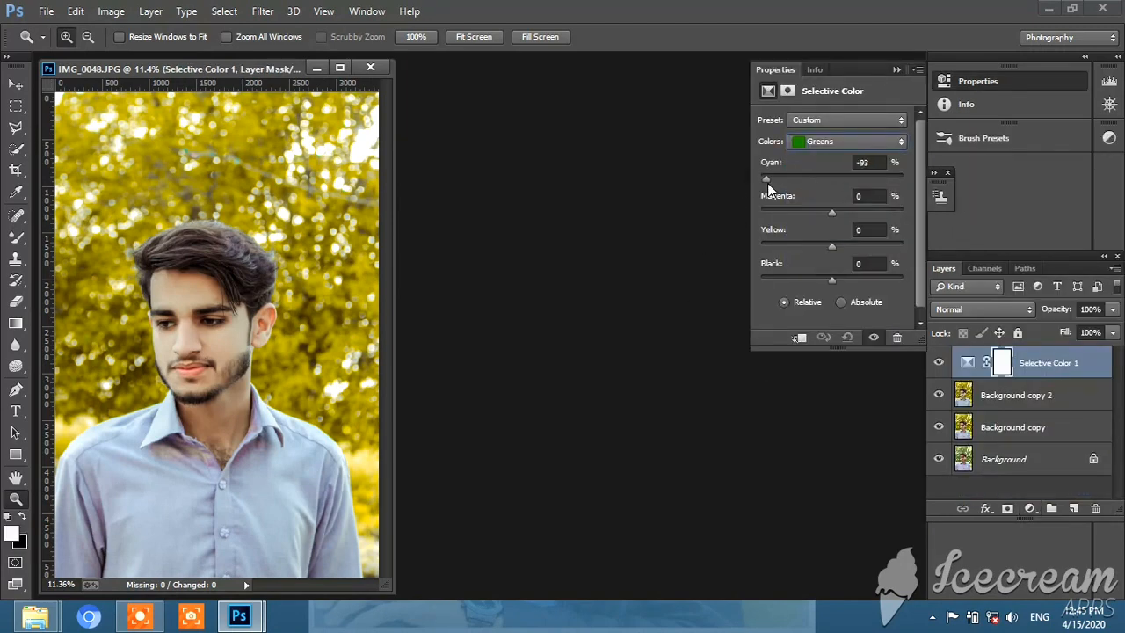
For the Yellows in the Selective Color adjustment, set Cyan to -1%, Magenta to +8% and Black to +6%
click(850, 141)
click(848, 167)
mouse_move(832, 180)
mouse_down()
mouse_move(903, 180)
mouse_move(728, 181)
mouse_move(845, 180)
mouse_up()
mouse_move(827, 275)
mouse_down()
mouse_move(806, 274)
mouse_move(851, 280)
mouse_move(836, 269)
mouse_up()
drag(833, 214, 837, 213)
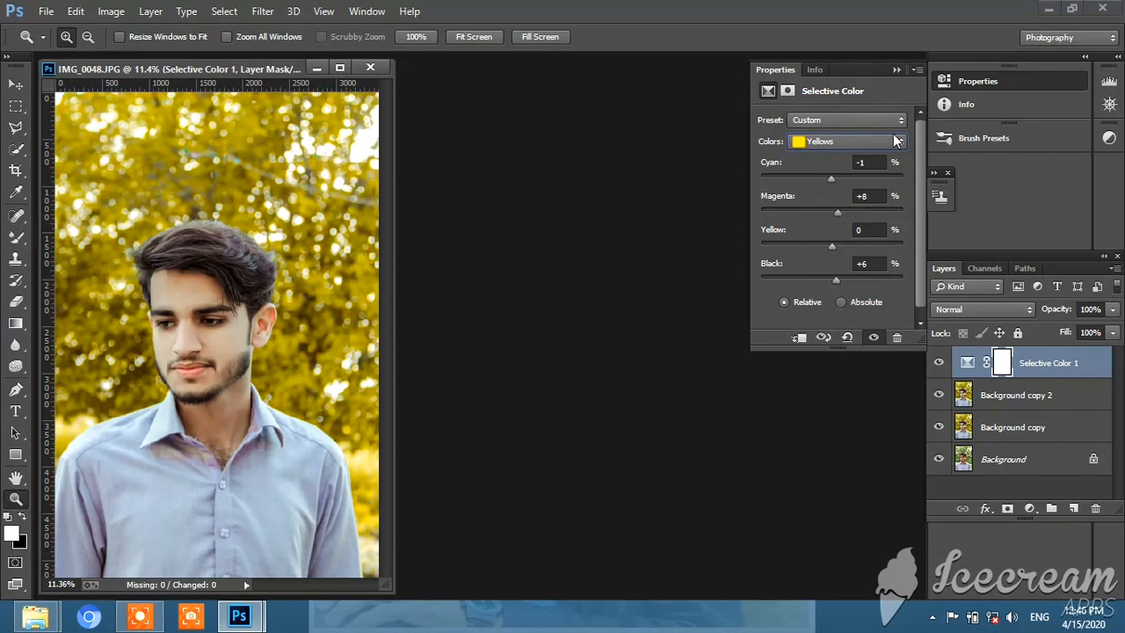
Set Cyan to +100% for the Cyans in the Selective Color adjustment
click(896, 141)
click(834, 193)
click(870, 164)
text(100)
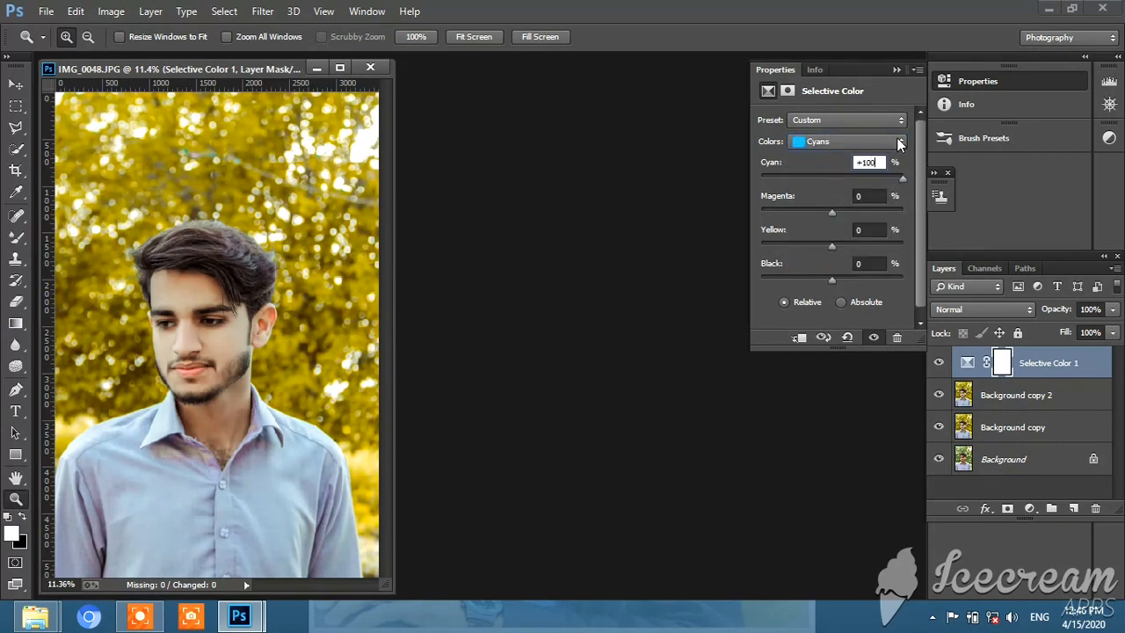
Set Cyan to +19% for the Whites in the Selective Color adjustment, check the other color ranges and collapse its properties
click(899, 143)
click(826, 229)
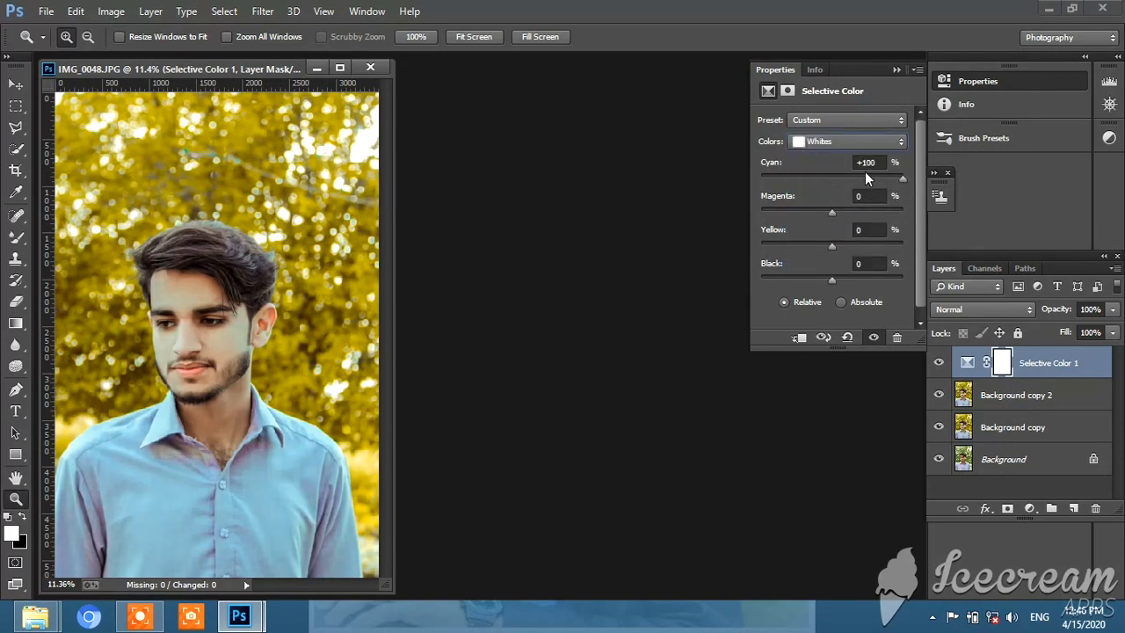
drag(865, 175, 845, 178)
click(870, 143)
click(827, 247)
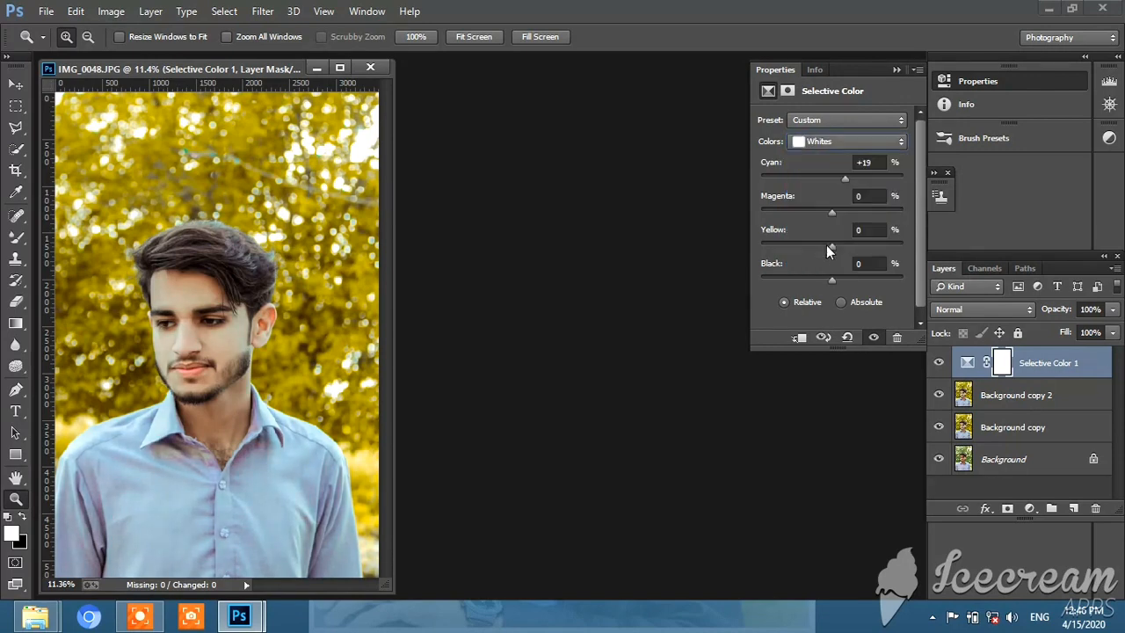
click(883, 143)
click(831, 239)
mouse_move(827, 277)
mouse_down()
mouse_move(814, 272)
mouse_move(852, 280)
mouse_move(832, 291)
mouse_up()
click(848, 143)
click(851, 261)
click(897, 70)
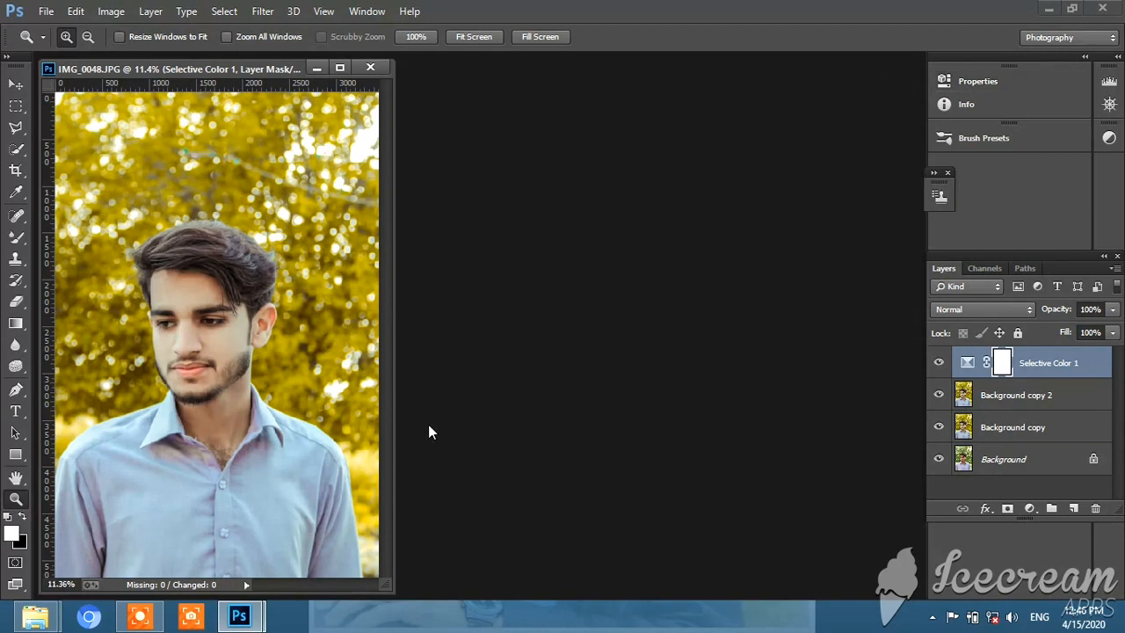
click(140, 615)
click(597, 607)
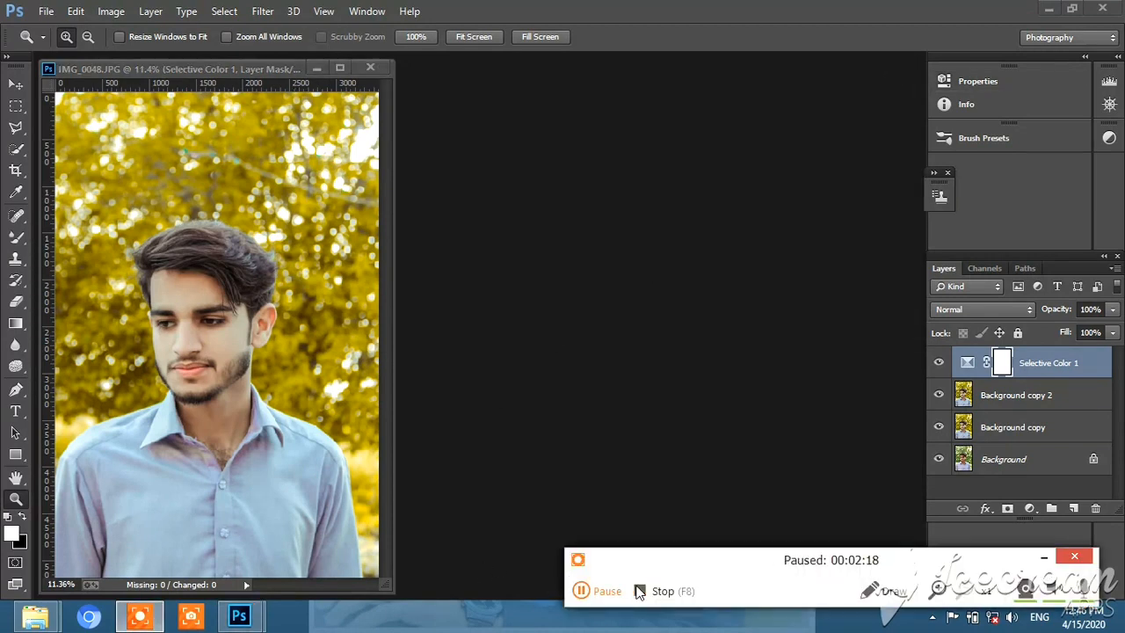
click(598, 607)
click(1043, 557)
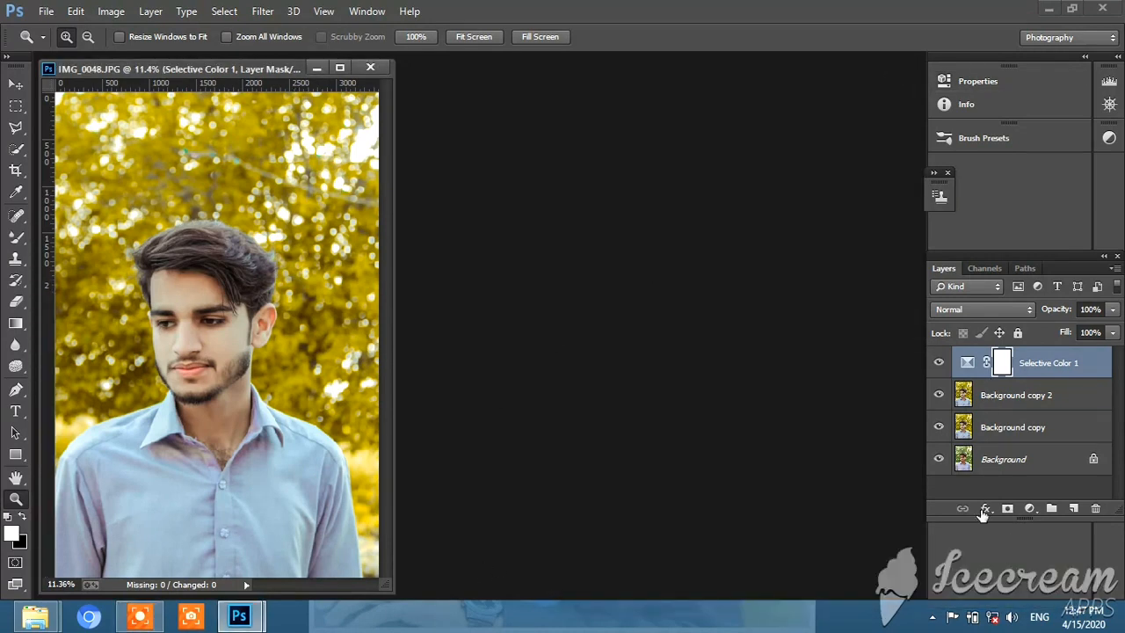
Toggle the Selective Color 1 layer to compare its effect, and merge it down into Background copy 2
click(938, 363)
click(939, 364)
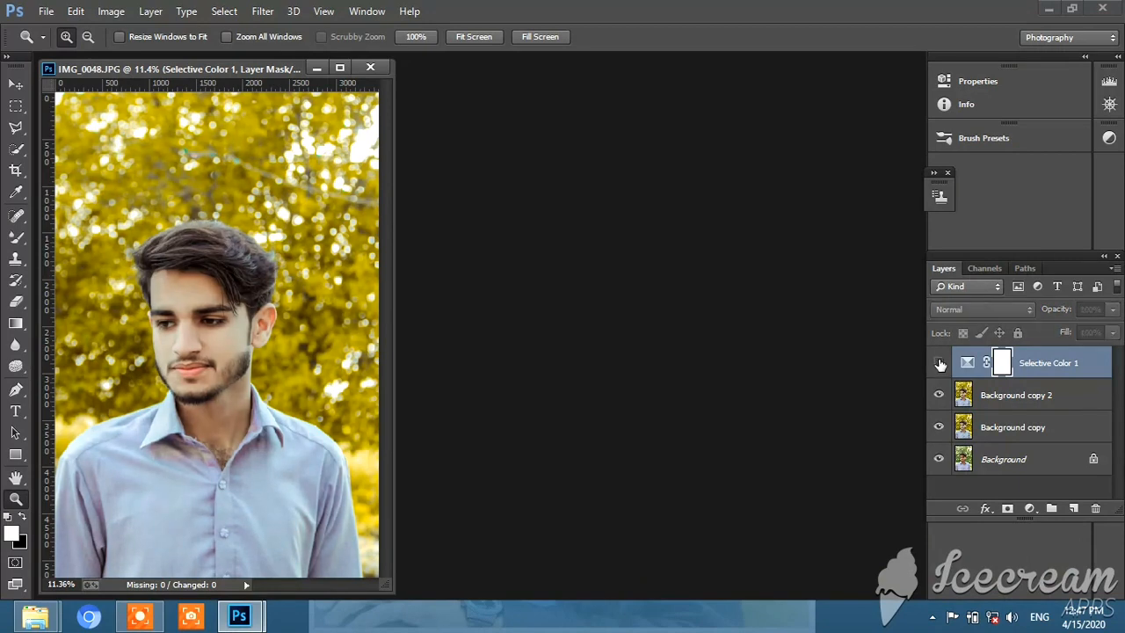
right_click(1027, 367)
click(745, 473)
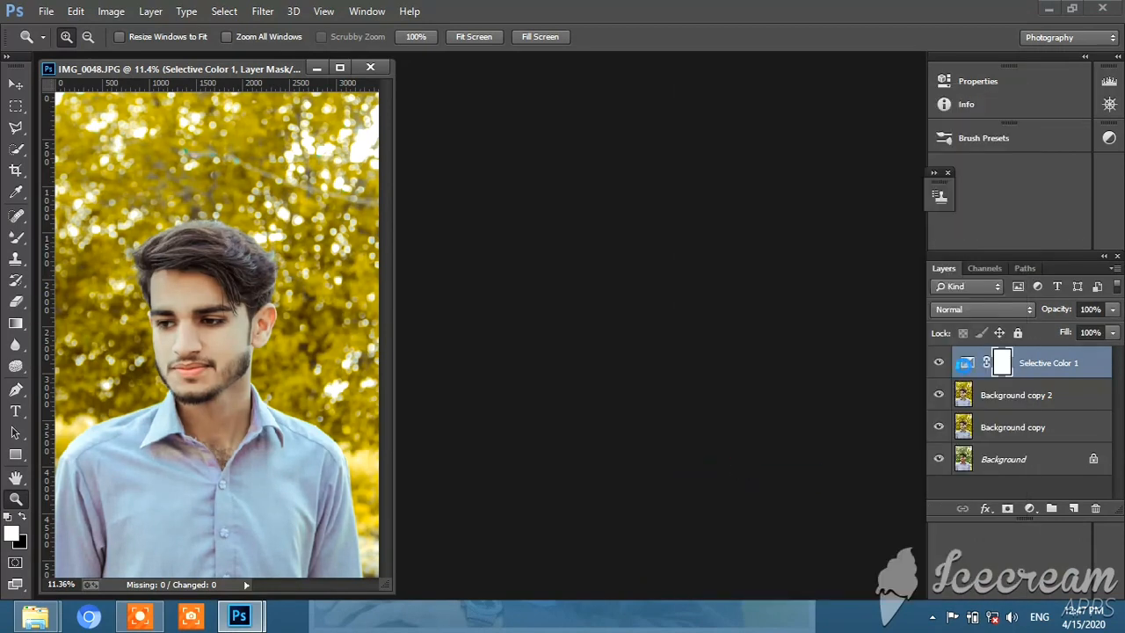
Start the Camera Raw filter on Background copy 2 and set Contrast to +38, Highlights to -40 and Shadows to -69
click(262, 11)
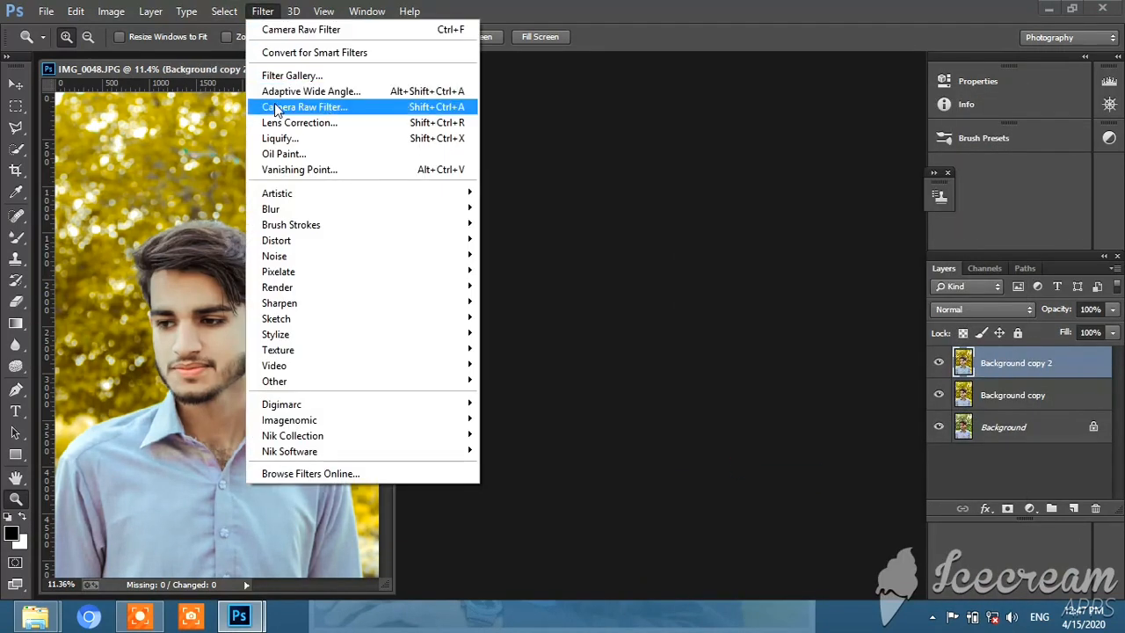
click(279, 106)
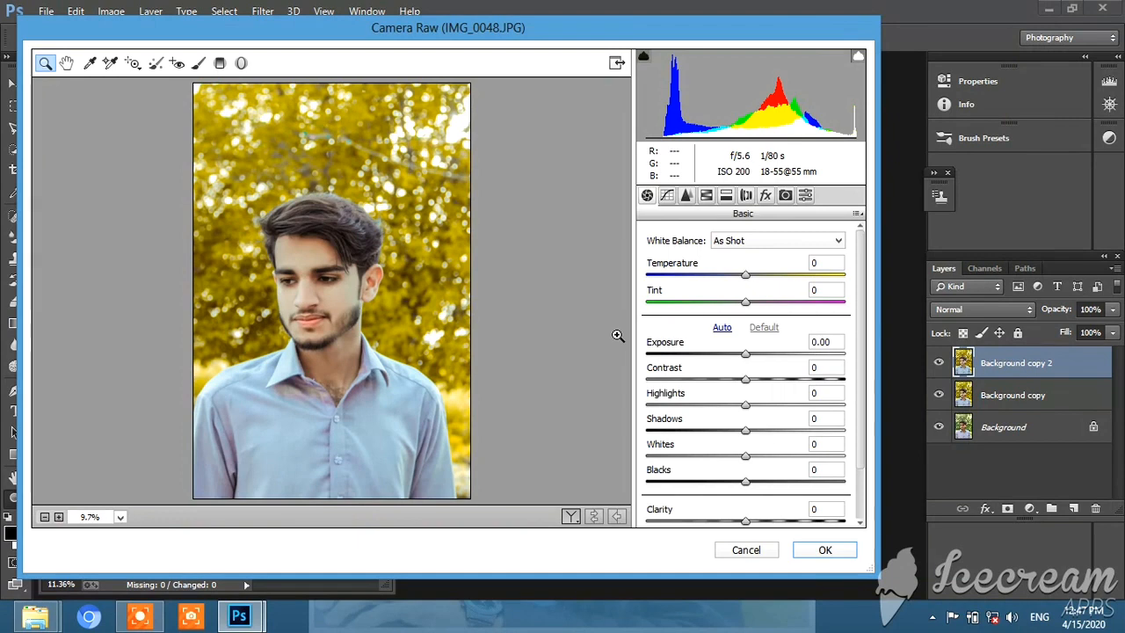
drag(771, 379, 702, 416)
drag(665, 419, 605, 417)
double_click(606, 416)
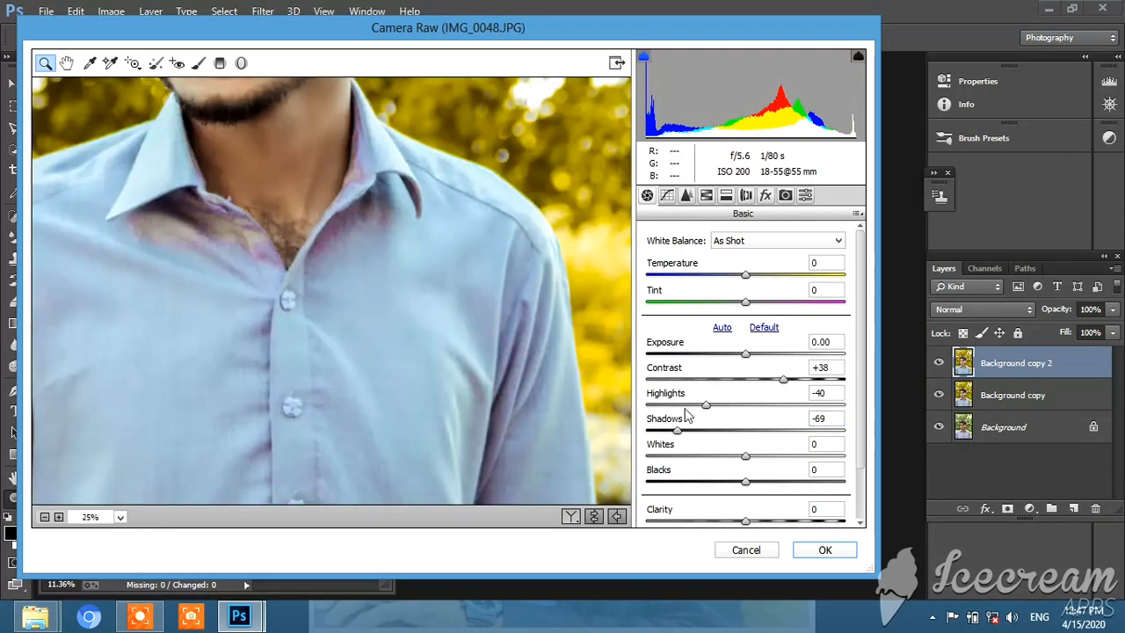
right_click(354, 305)
click(403, 404)
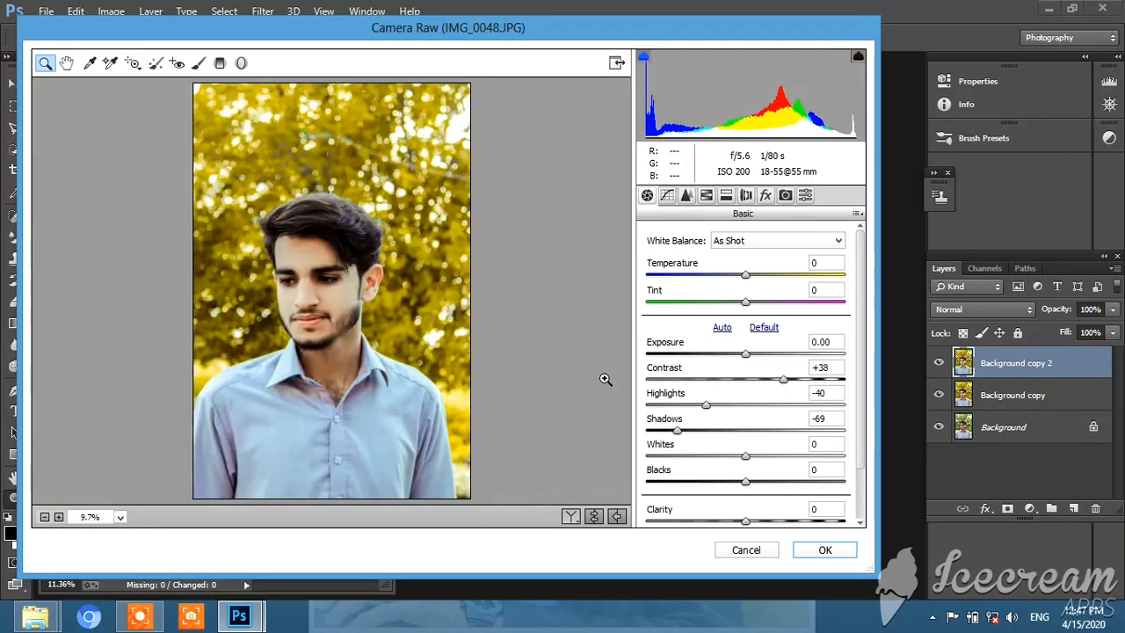
Lower the Highlights and Whites further and raise the Blacks in the basic Camera Raw adjustments
click(667, 405)
drag(678, 429, 660, 457)
drag(746, 483, 771, 484)
Fine-tune the Oranges and Reds saturation slightly in the HSL adjustments and check the luminance settings
click(726, 196)
click(710, 198)
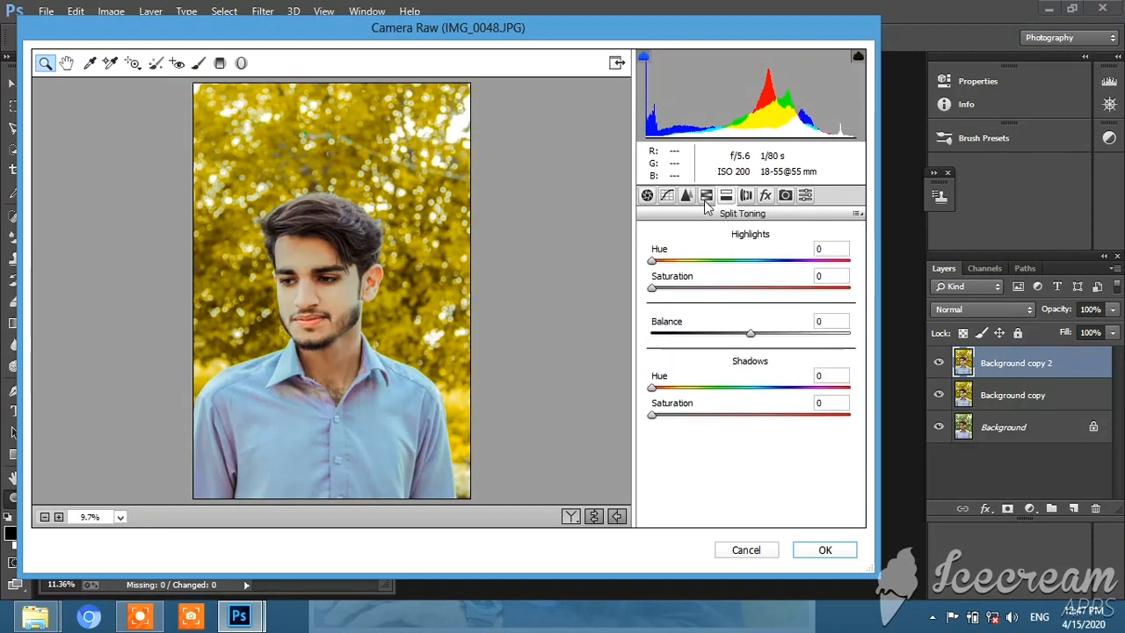
click(686, 195)
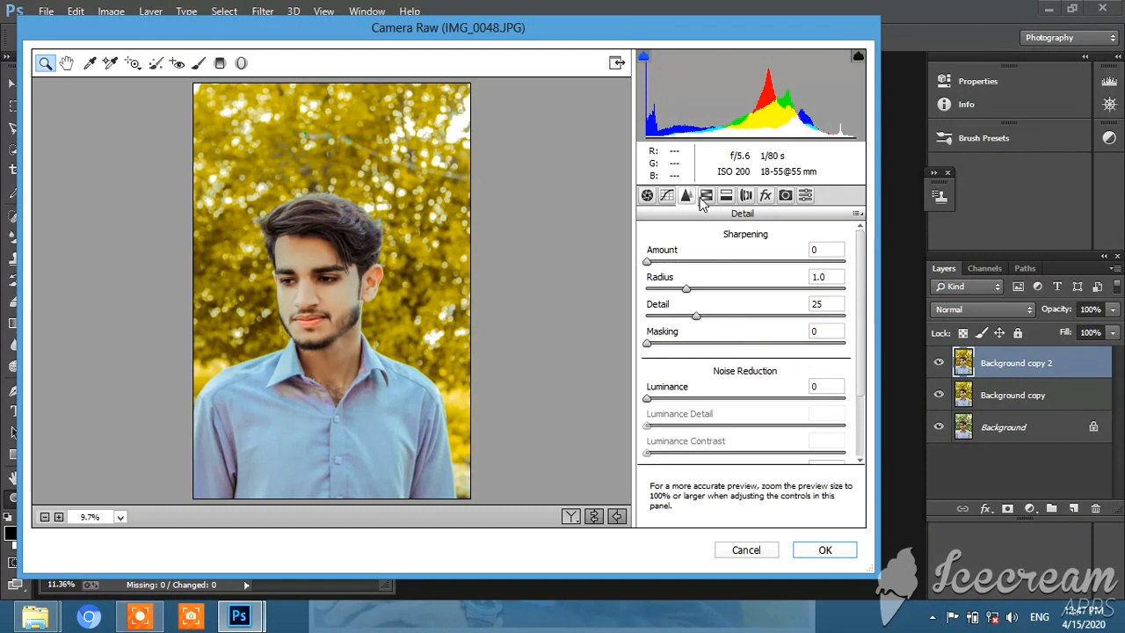
click(706, 195)
click(701, 261)
drag(750, 340, 736, 314)
click(744, 259)
Add a post-crop vignette with Amount -51, Midpoint 75, Roundness +73 and Feather 82
click(765, 195)
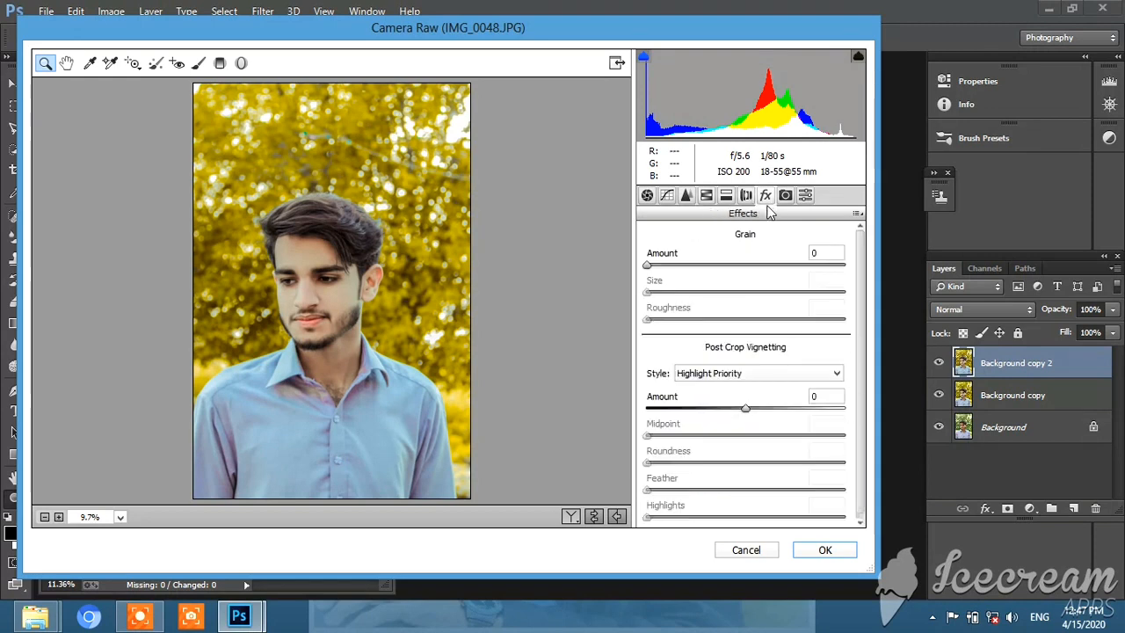
drag(745, 408, 696, 412)
drag(769, 437, 809, 492)
click(814, 491)
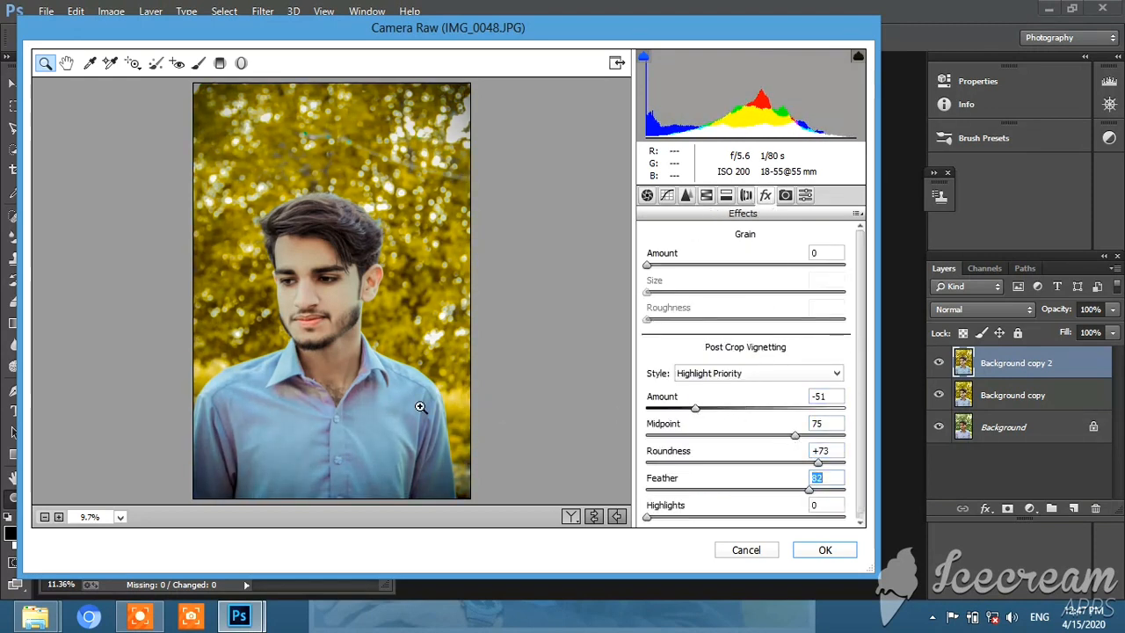
right_click(339, 150)
click(376, 360)
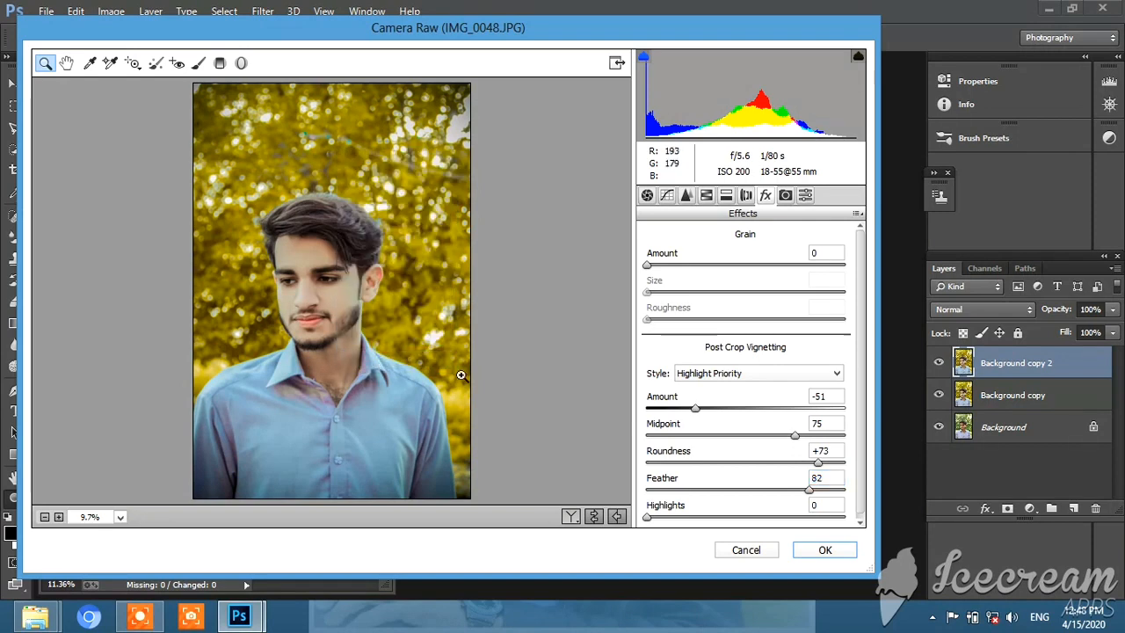
Set sharpening Amount to 23 and Masking to 14, with noise reduction Luminance 15, Luminance Detail 13 and Luminance Contrast 9
click(686, 195)
click(677, 261)
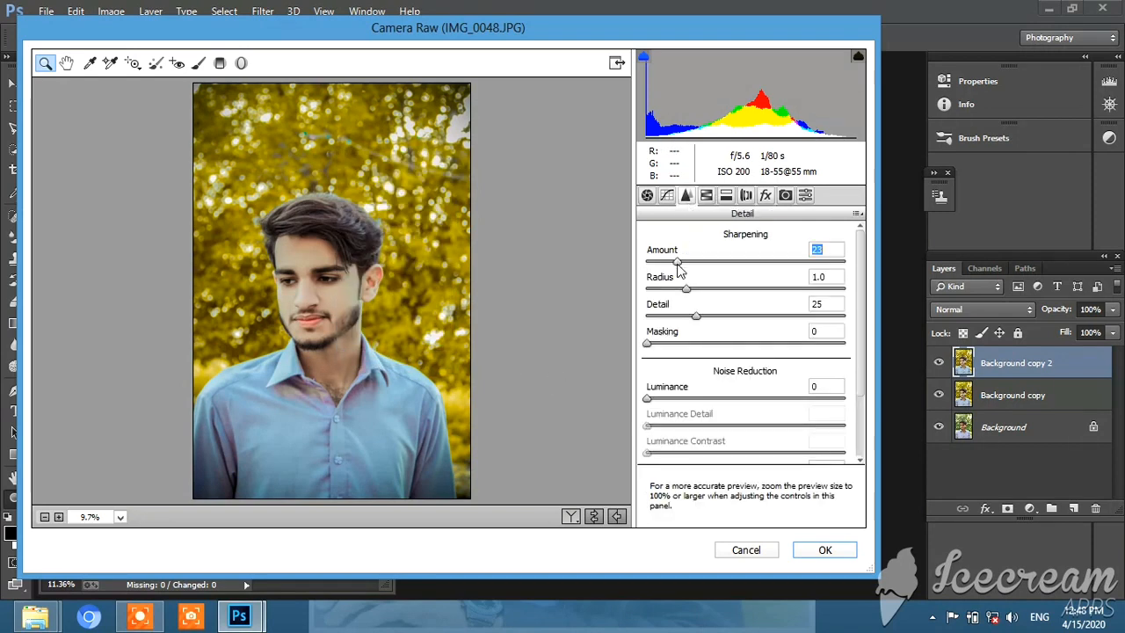
click(675, 343)
click(677, 398)
click(672, 426)
click(664, 453)
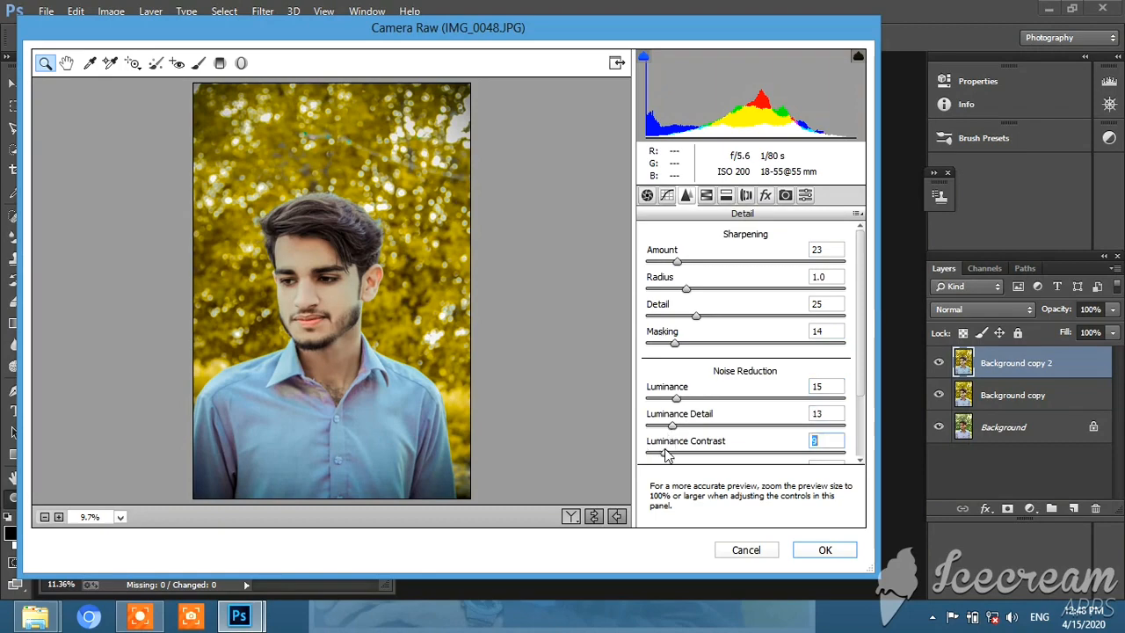
Set the noise reduction Color to 10, Color Detail to 52 and Color Smoothness to 59, and apply the Camera Raw filter
scroll(664, 439, down, 2)
click(665, 394)
click(745, 448)
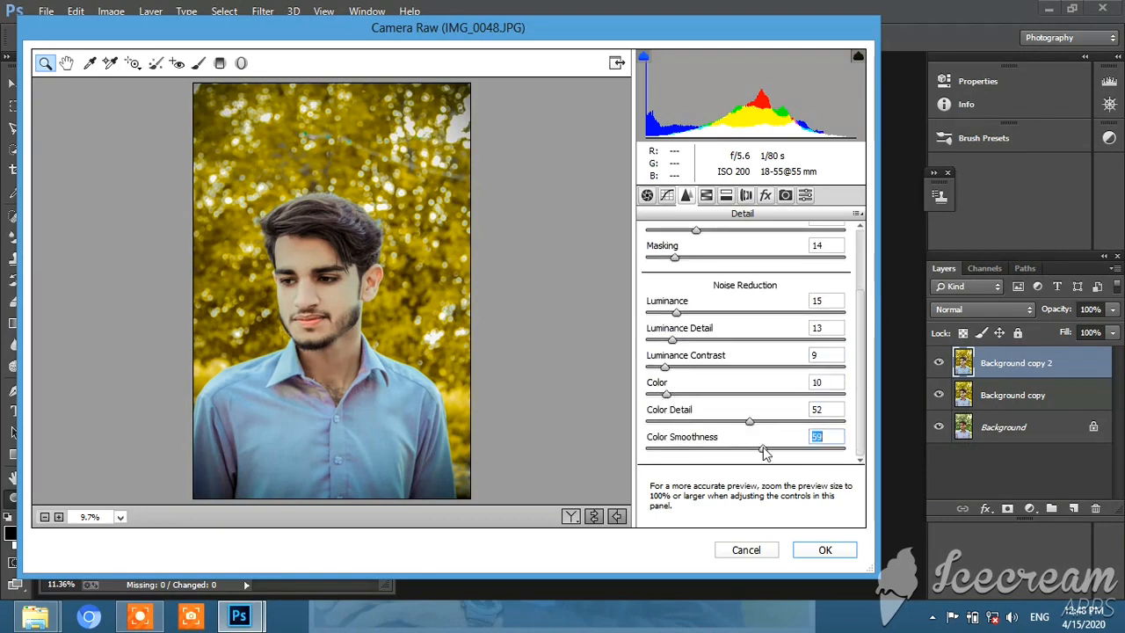
click(825, 550)
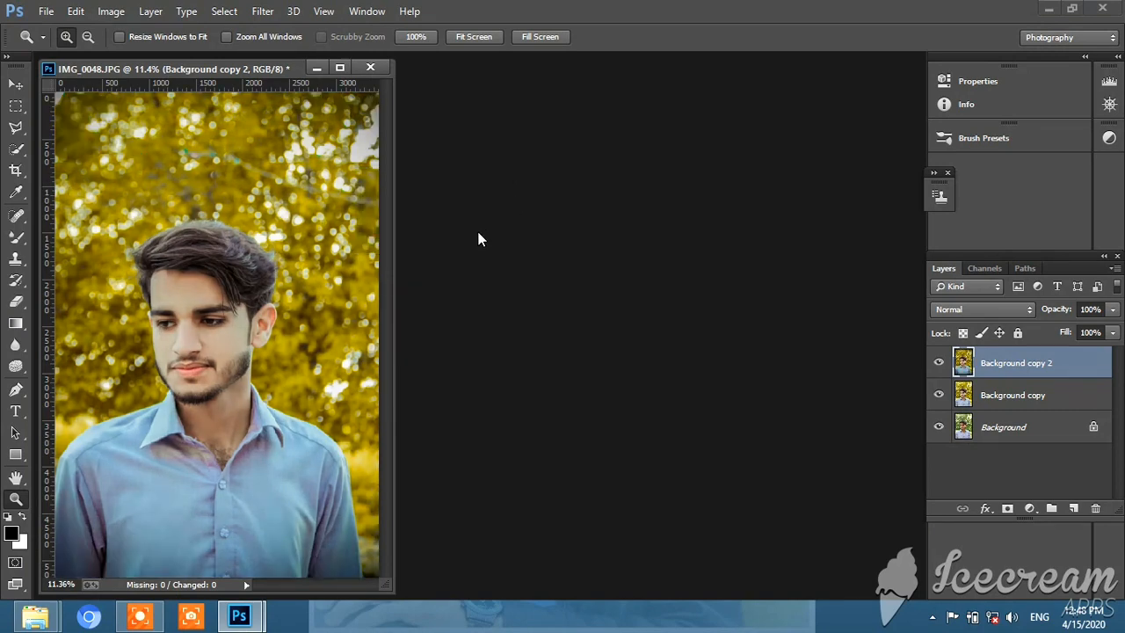
Hide and show both edited layers to compare with the original, and merge Background copy 2 down into Background copy
click(937, 364)
click(939, 397)
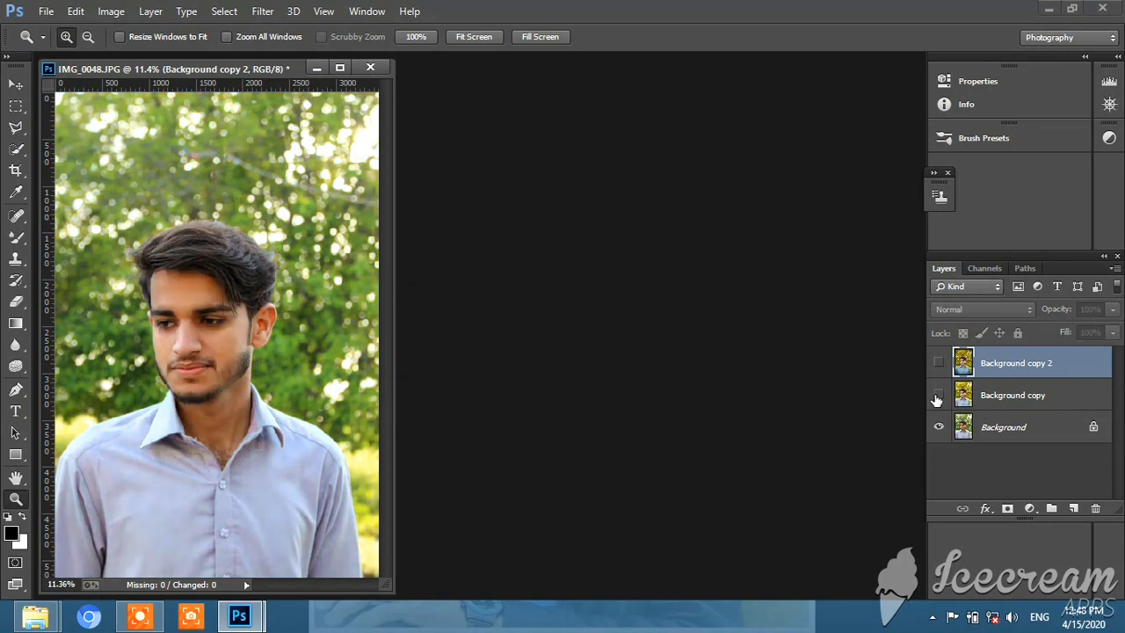
click(939, 397)
click(938, 363)
right_click(1012, 366)
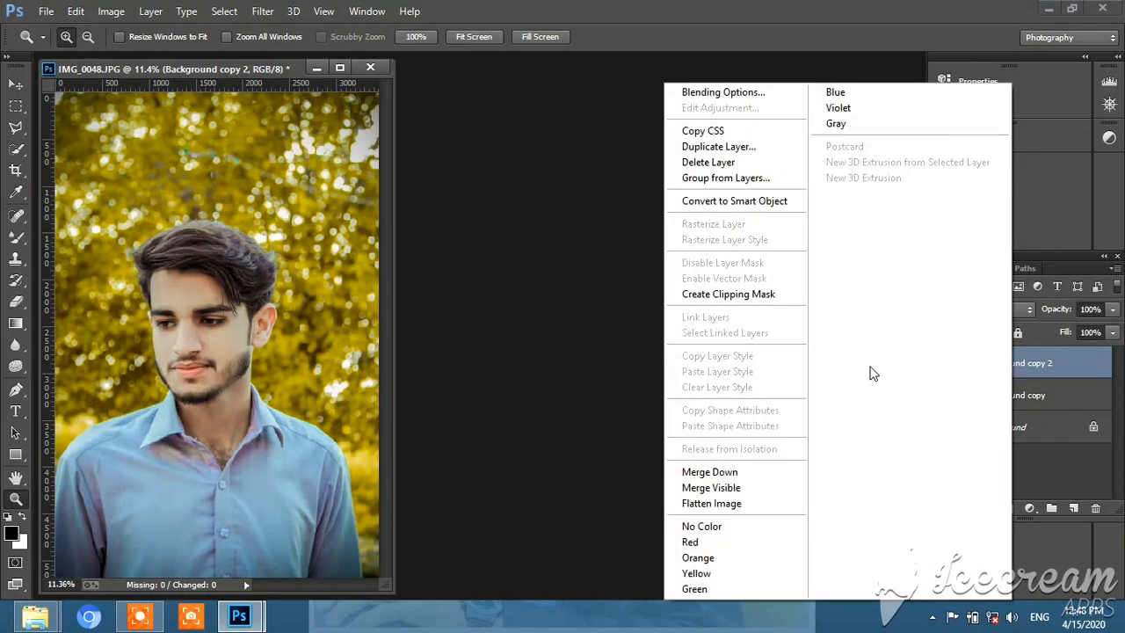
click(711, 472)
Start the Camera Raw filter on Background copy and set the parametric tone curve to Highlights +22, Lights -8, Darks +3 and Shadows +5
click(262, 11)
click(299, 106)
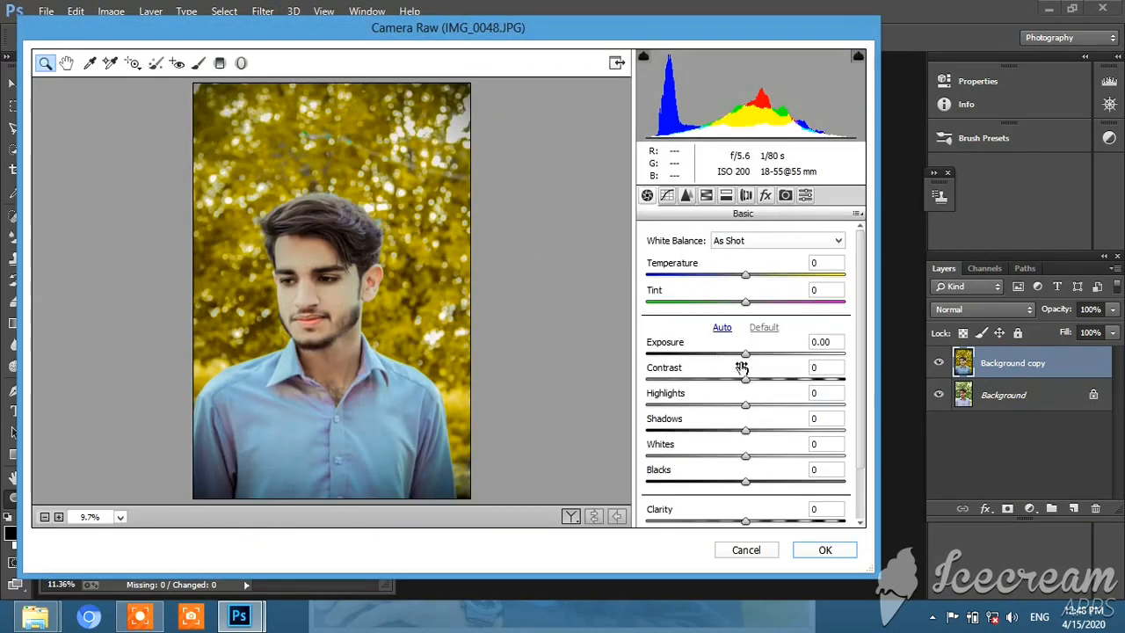
click(665, 195)
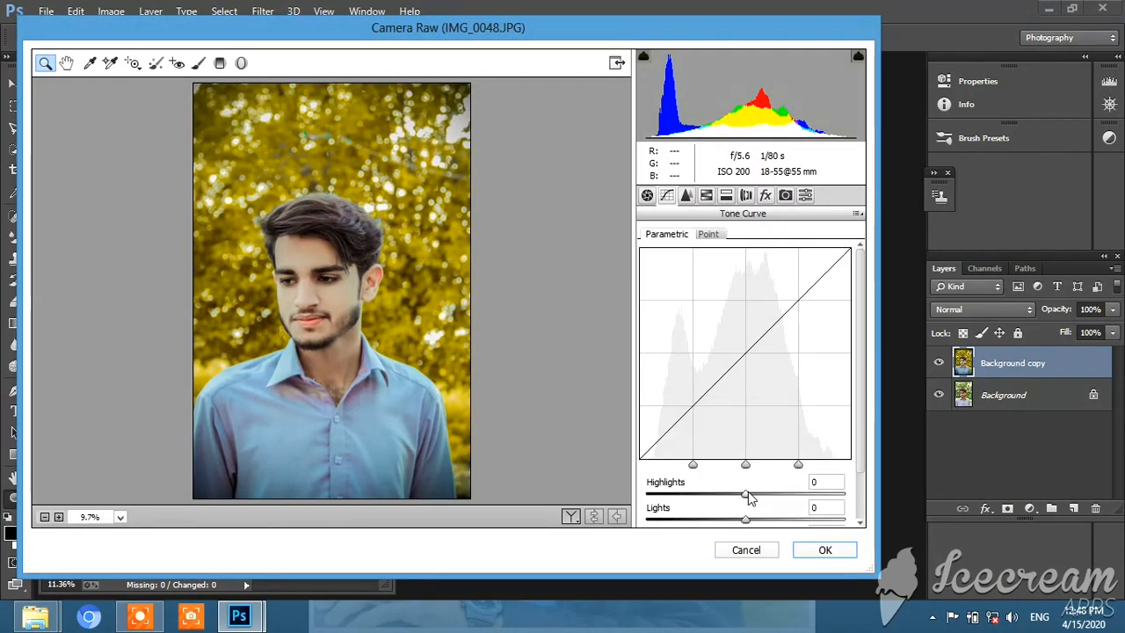
mouse_move(746, 495)
mouse_down()
mouse_move(769, 496)
mouse_move(730, 465)
mouse_move(753, 465)
mouse_move(737, 463)
mouse_move(776, 517)
mouse_move(743, 524)
mouse_move(769, 529)
mouse_move(752, 518)
mouse_move(765, 488)
mouse_move(741, 500)
mouse_move(751, 506)
mouse_up()
scroll(766, 495, down, 2)
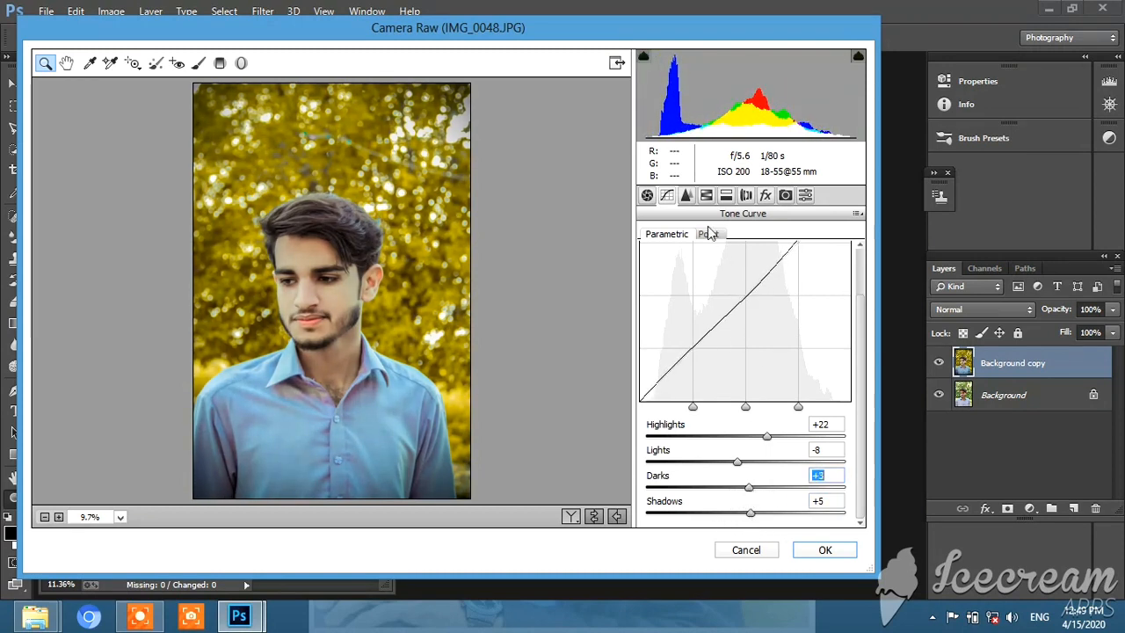
Try stronger saturation changes on Oranges, Yellows and Greens, settling on -3, -4 and -1 respectively
click(706, 195)
click(694, 259)
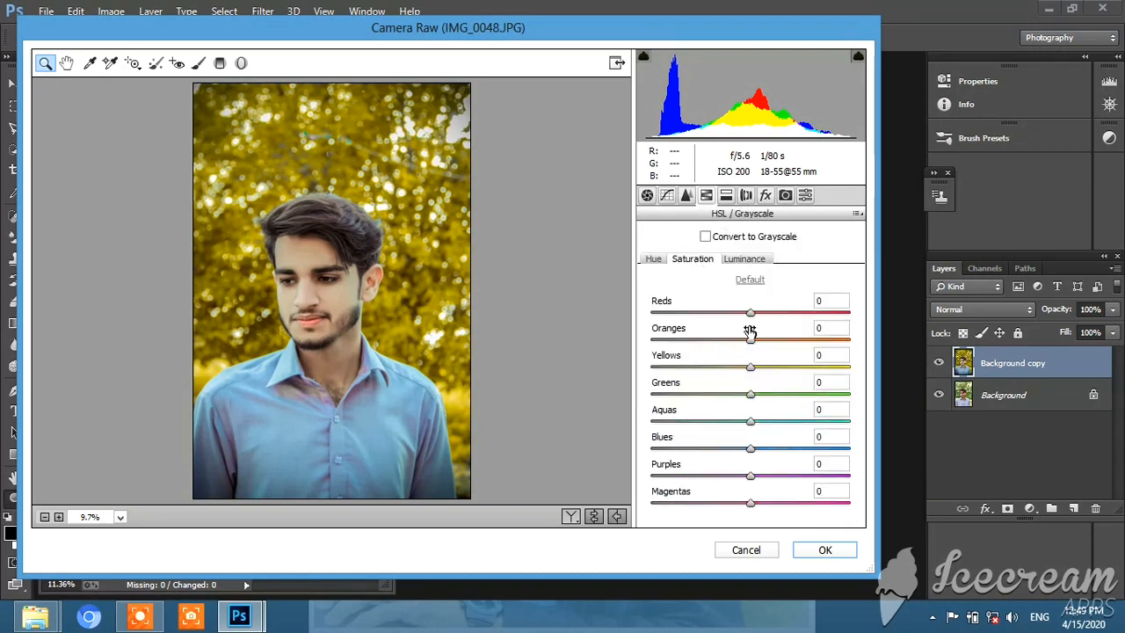
click(816, 366)
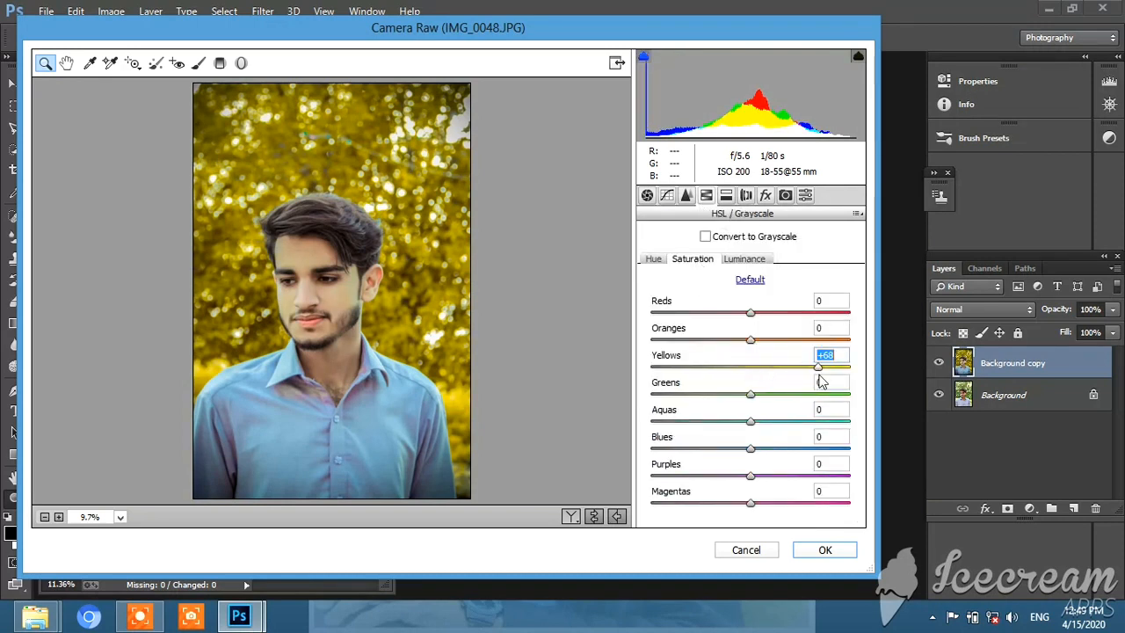
drag(743, 338, 719, 341)
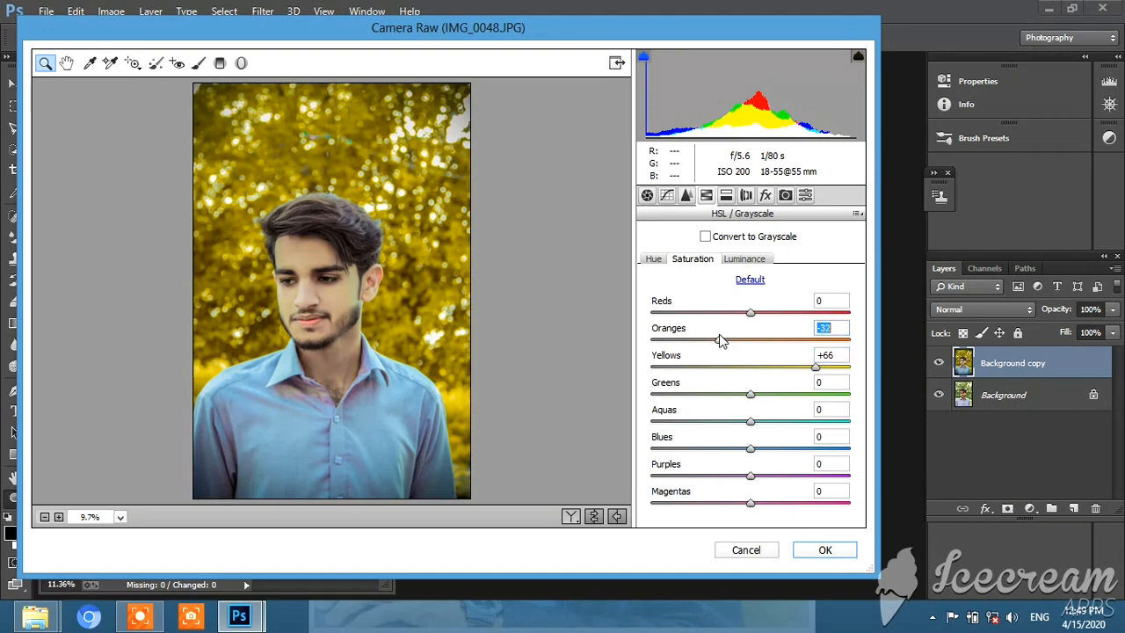
drag(761, 375, 653, 396)
click(813, 395)
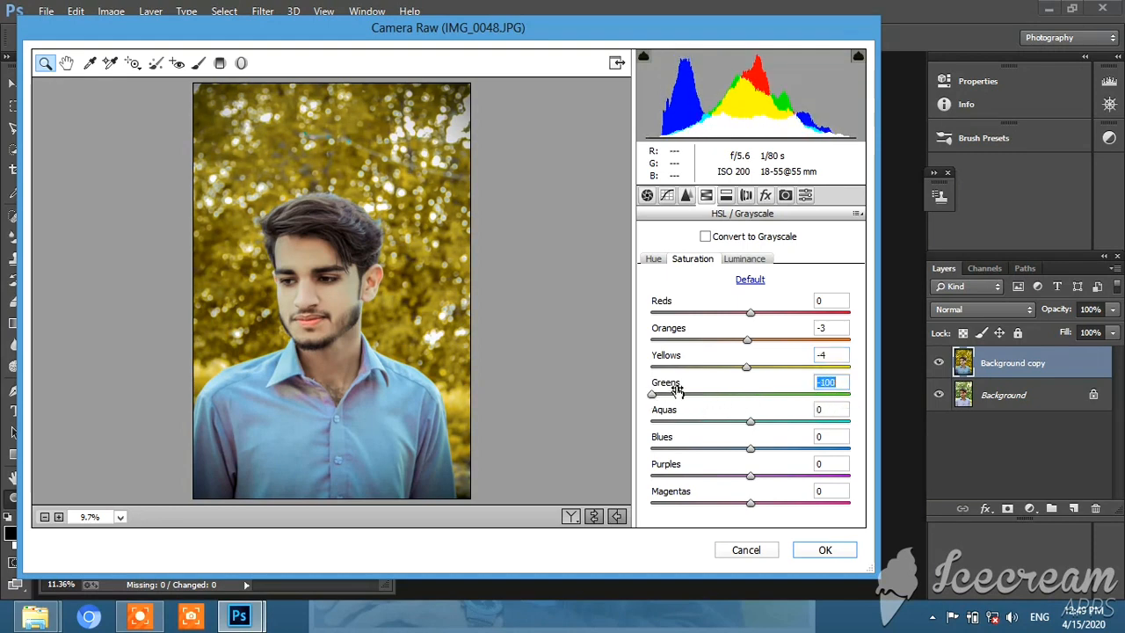
click(747, 396)
click(749, 396)
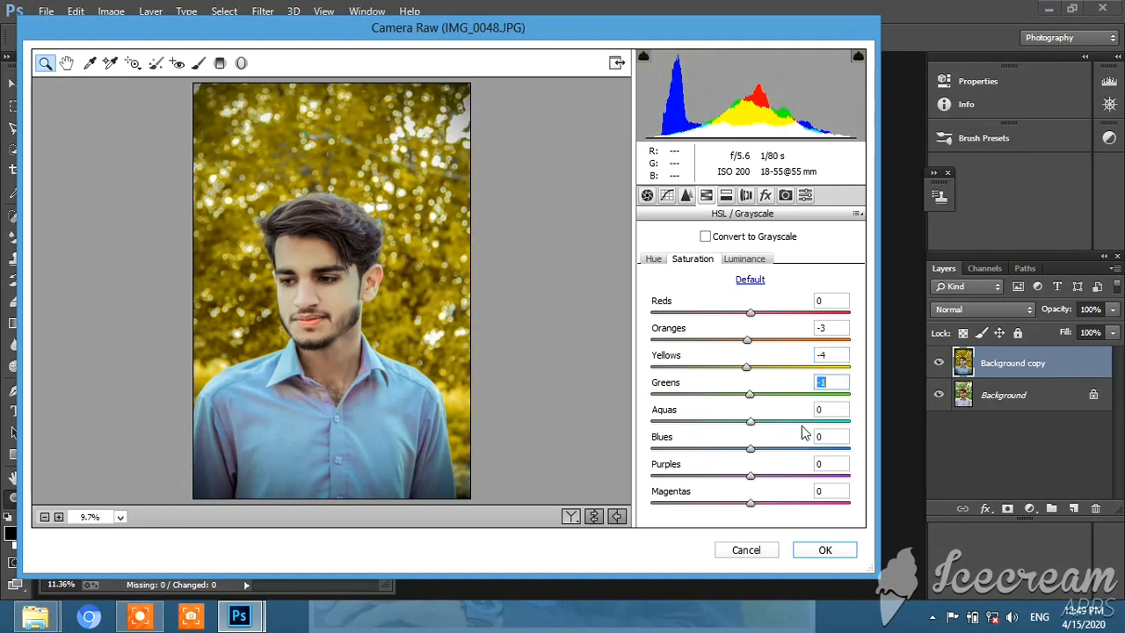
Set the HSL saturation to +100 for the Aquas and -84 for the Blues
click(849, 422)
click(823, 449)
drag(793, 451, 667, 449)
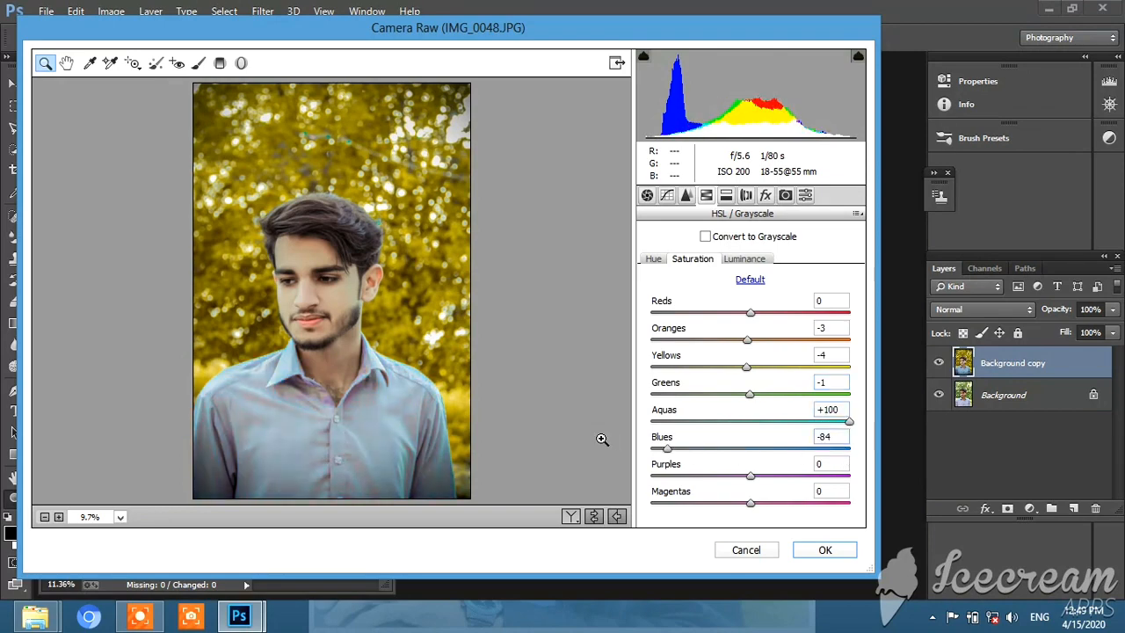
Check the whole image in the preview, apply the Camera Raw filter and compare the result with the earlier version
click(603, 439)
right_click(381, 252)
click(430, 349)
click(830, 552)
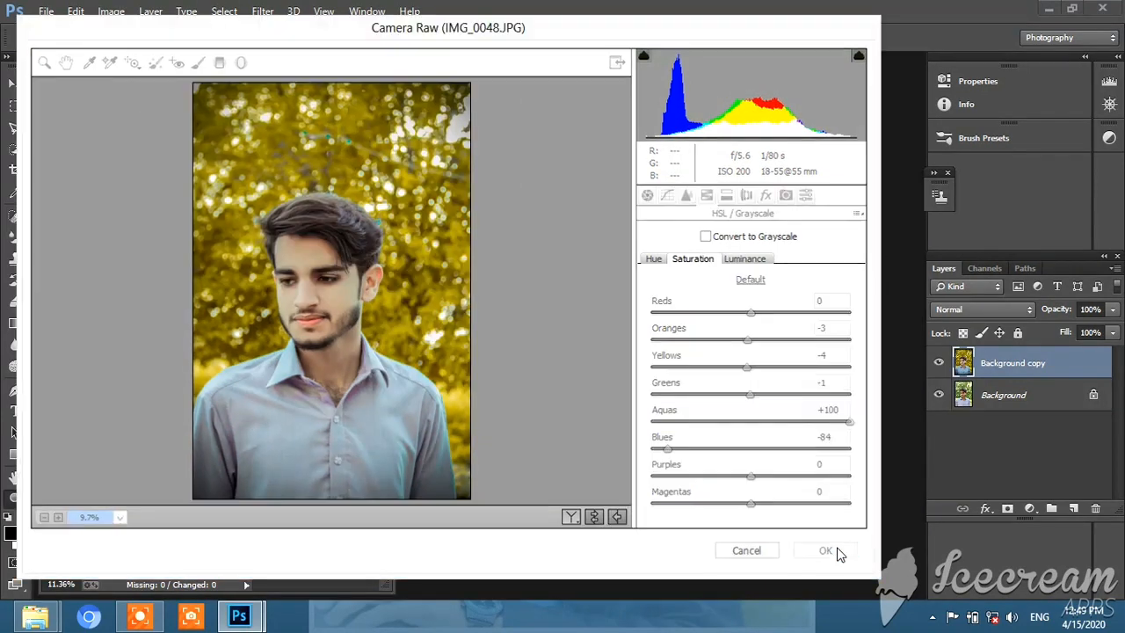
key(ctrl+z)
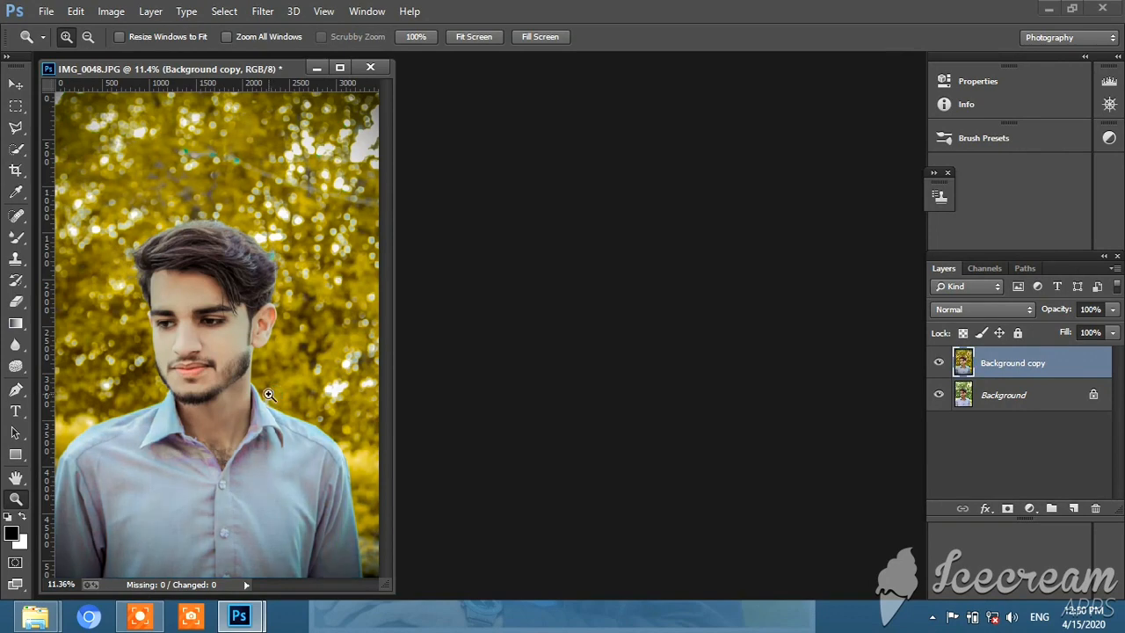
click(939, 363)
click(939, 363)
Add a white Stroke layer style to Background copy with a size of 27 px and the position set to Inside
click(156, 17)
mouse_move(264, 113)
click(395, 152)
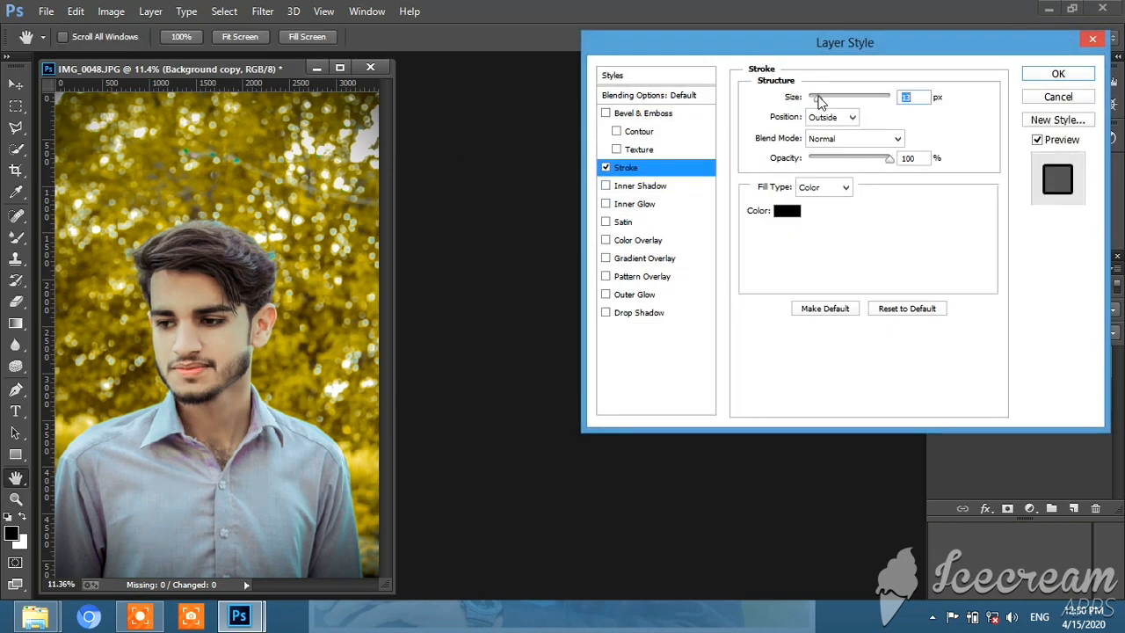
drag(819, 102, 825, 101)
click(826, 117)
click(819, 145)
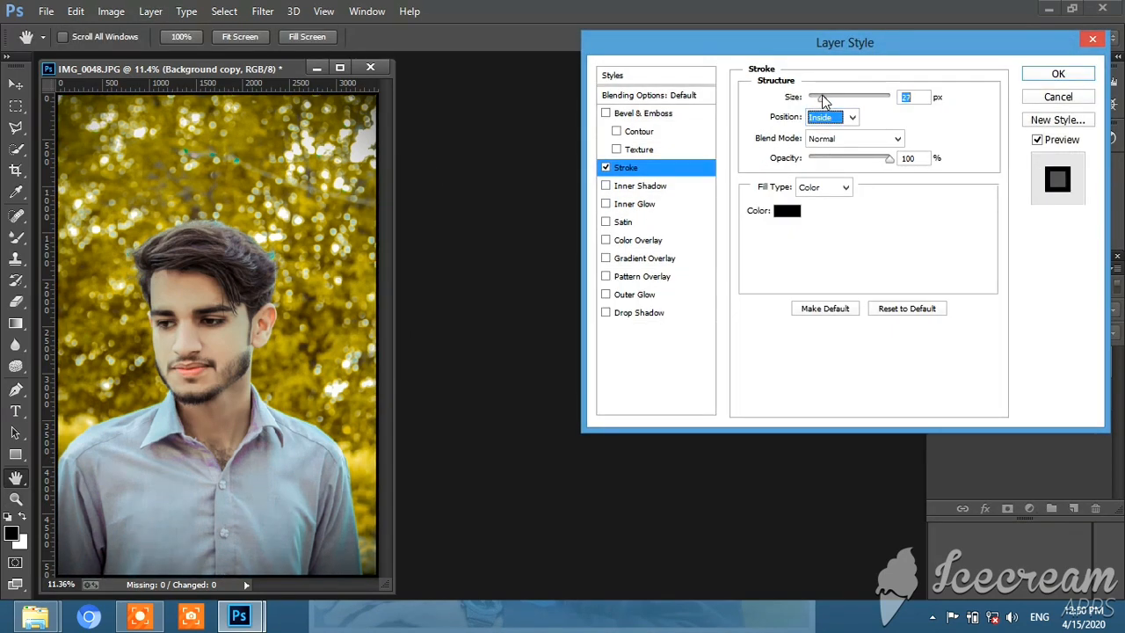
click(787, 212)
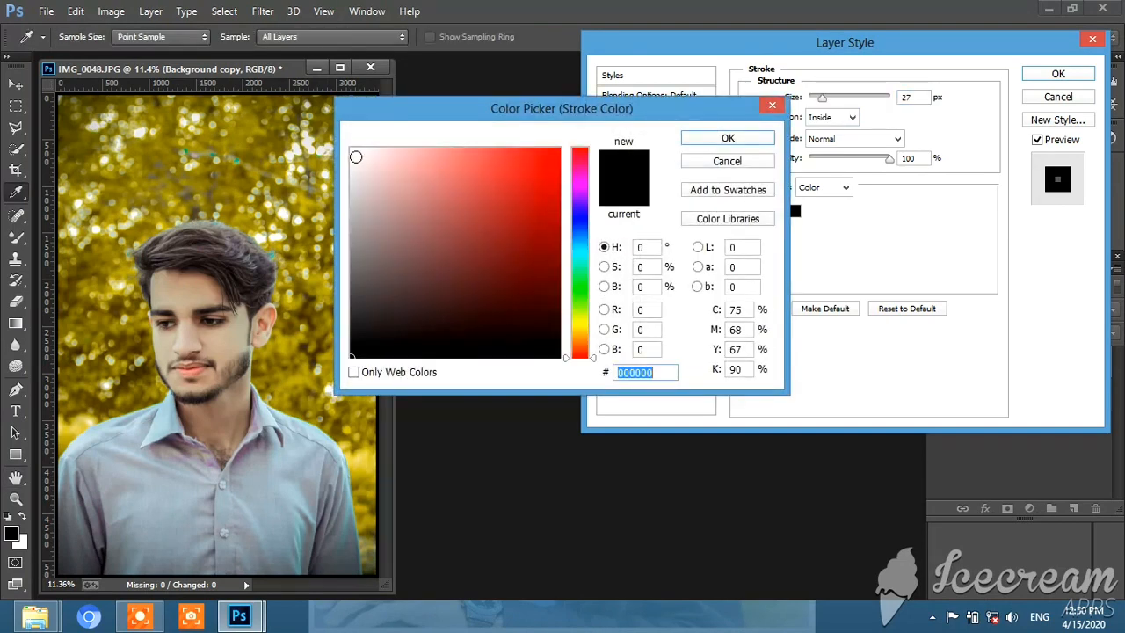
click(357, 158)
click(726, 138)
click(1045, 75)
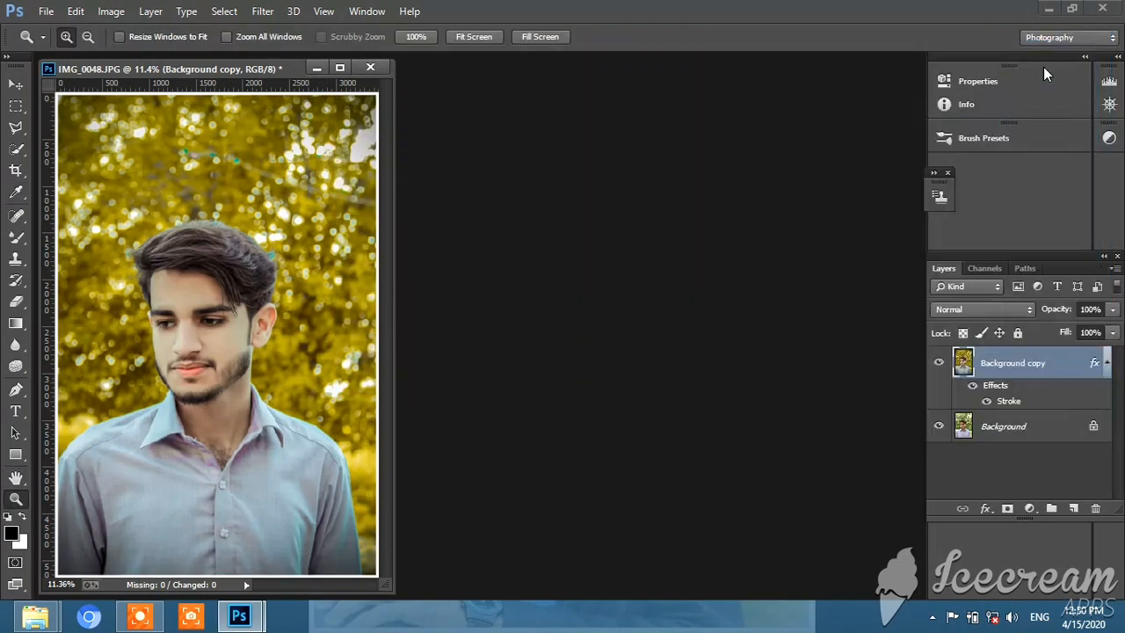
Place the embedded logo image PicsArt_03-26-09.53.06 from the New folder inside the PNG folder on drive E
click(49, 12)
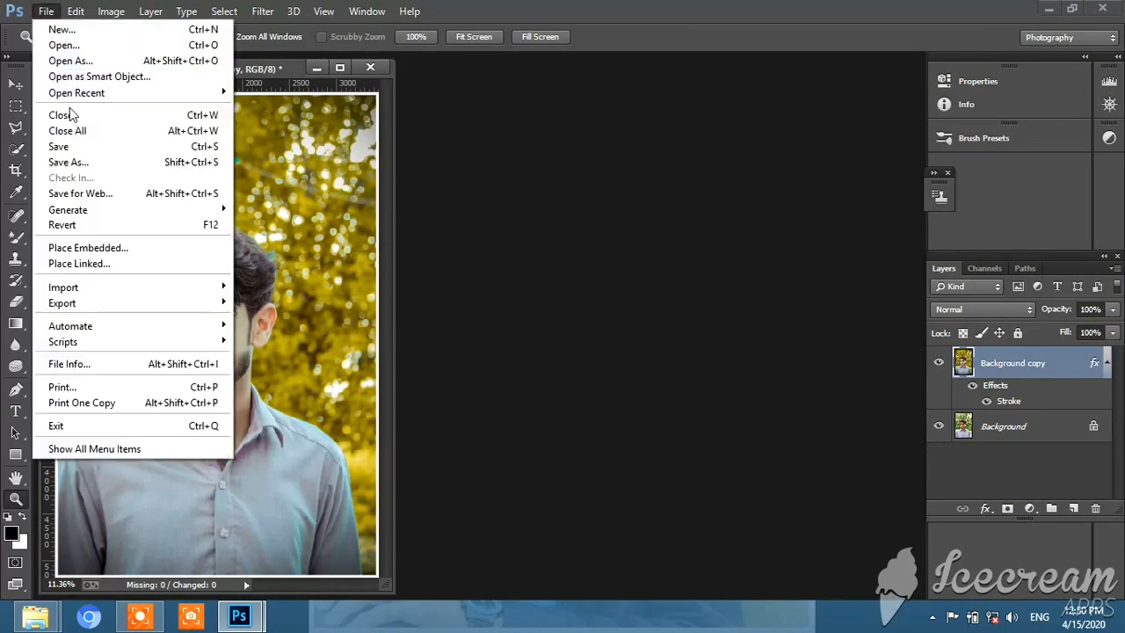
click(83, 245)
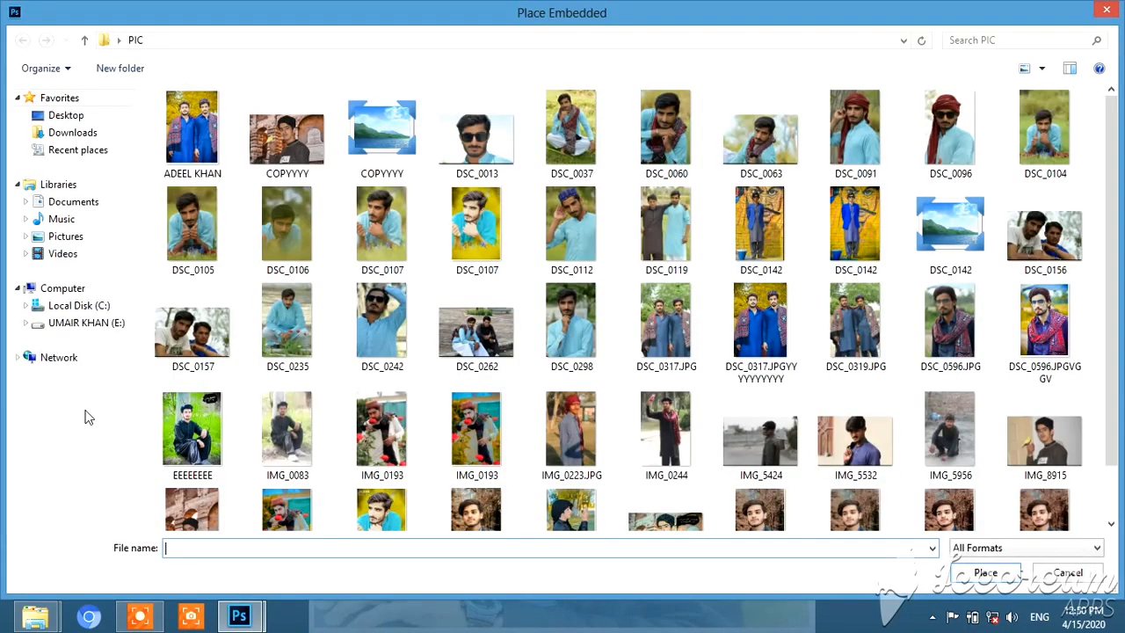
click(86, 323)
double_click(747, 376)
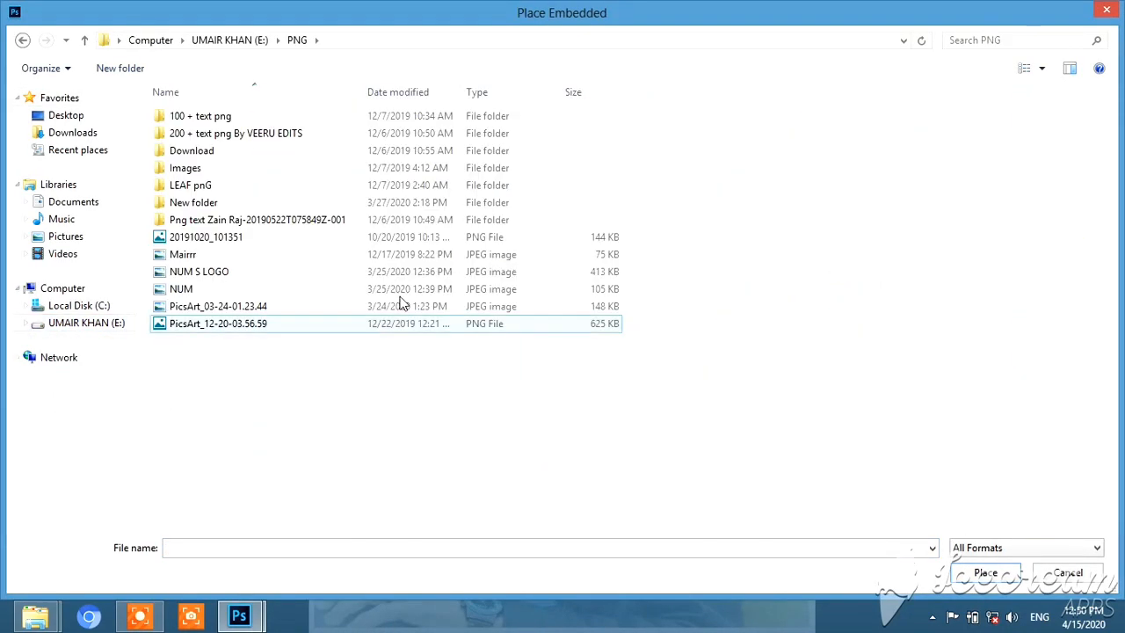
double_click(249, 201)
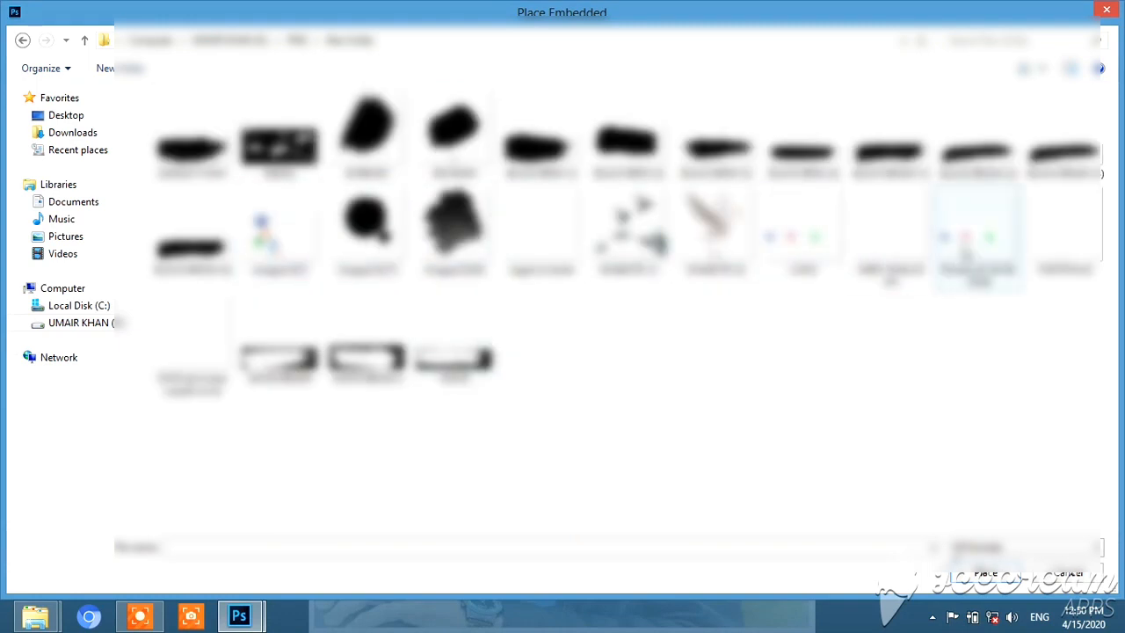
double_click(975, 233)
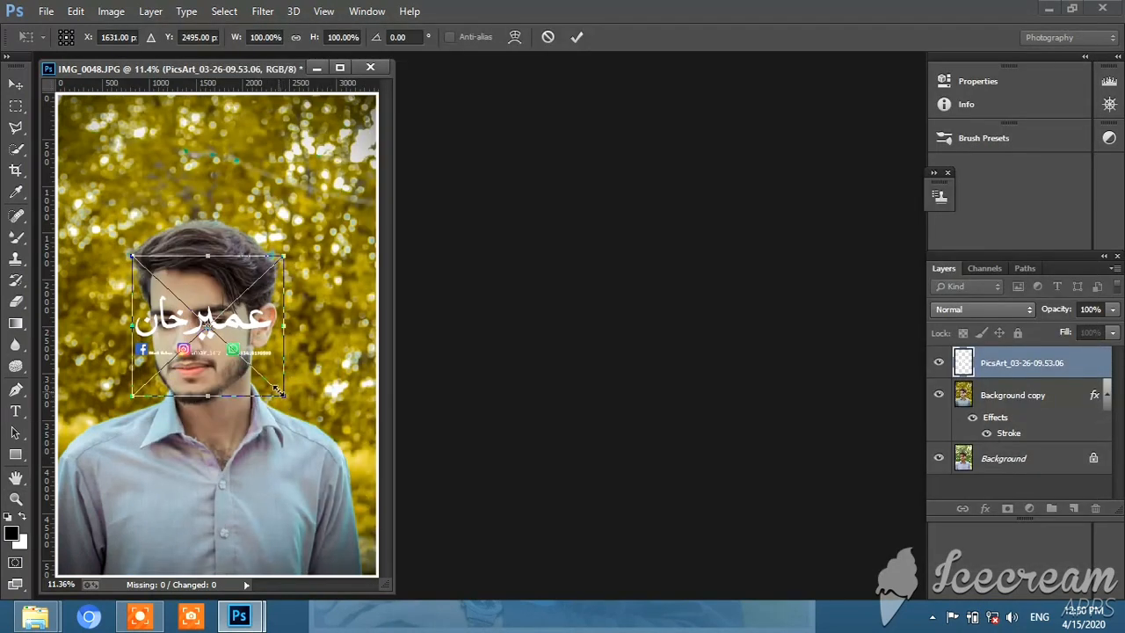
Scale the placed logo to about 42% width and 53% height and position it above the shoulder at the photo's left edge
drag(277, 390, 204, 343)
drag(175, 290, 101, 374)
drag(130, 433, 105, 386)
drag(72, 328, 97, 375)
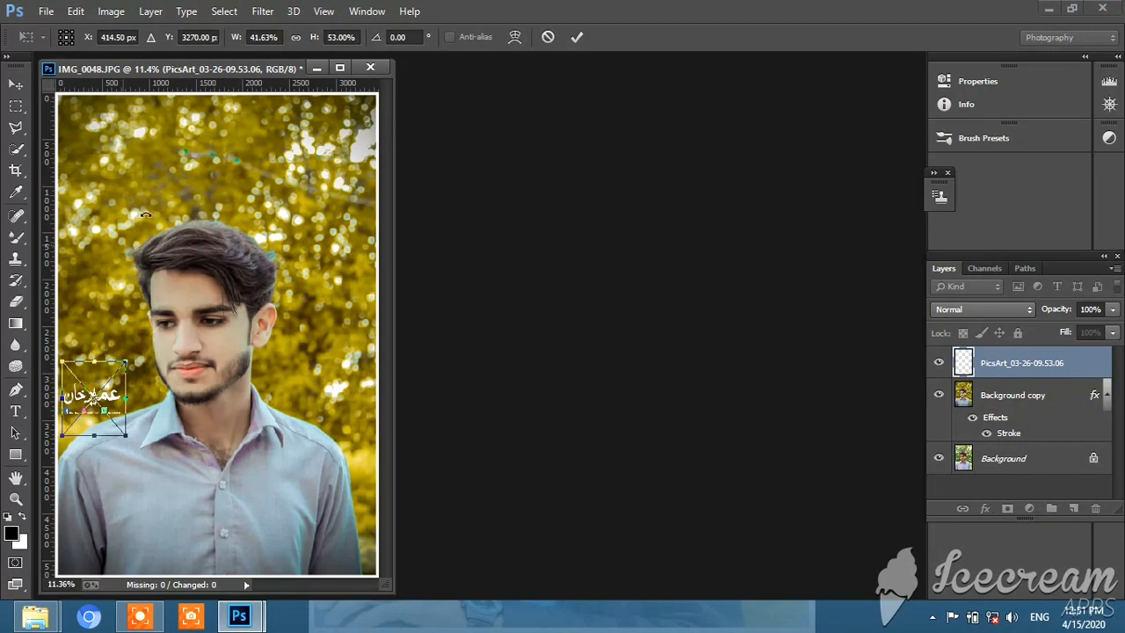
click(577, 37)
click(46, 10)
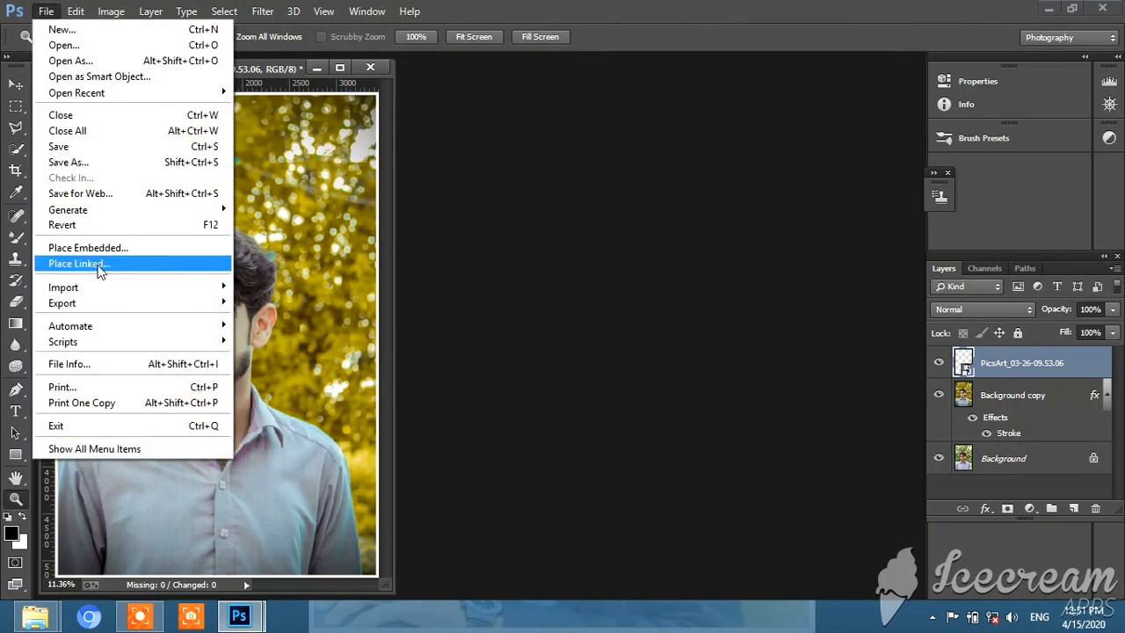
click(97, 260)
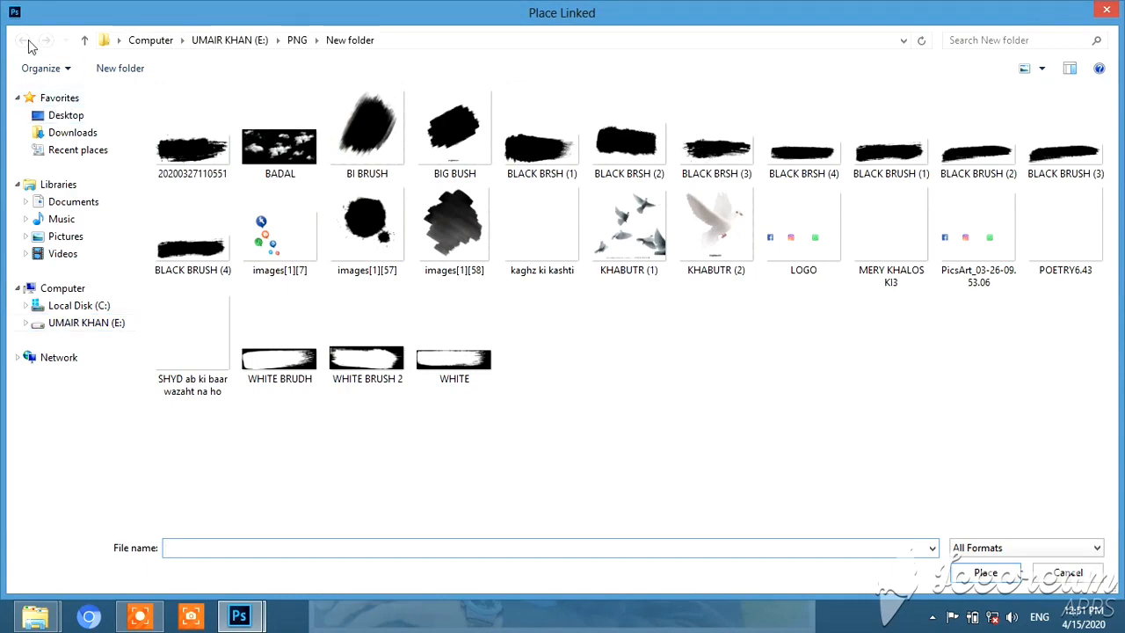
click(68, 323)
click(64, 305)
click(69, 325)
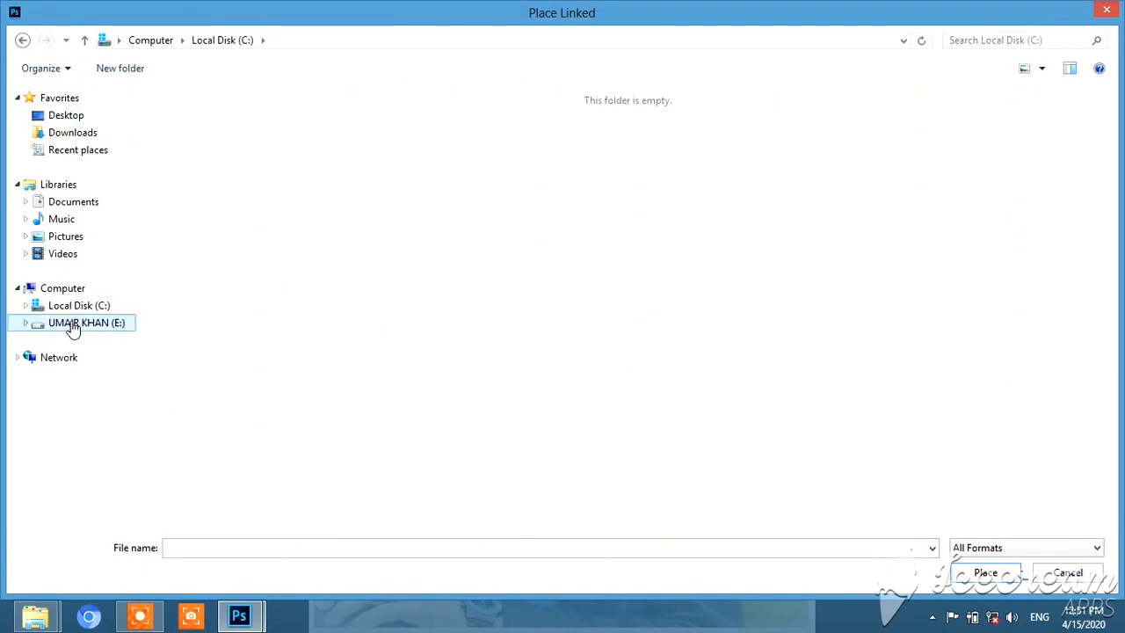
double_click(753, 394)
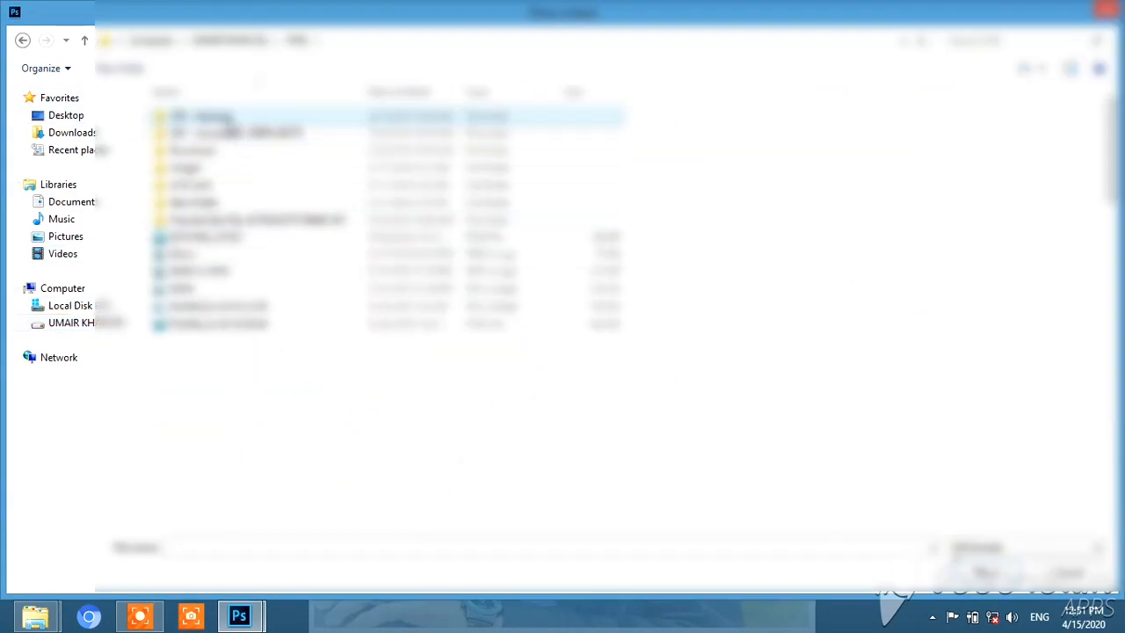
double_click(229, 120)
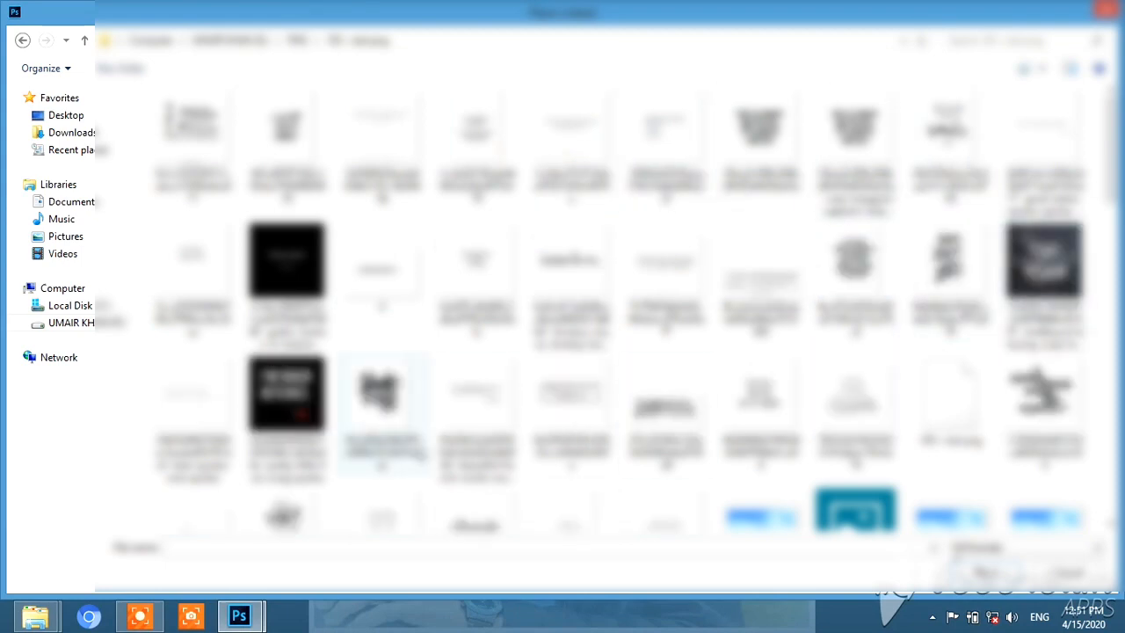
scroll(647, 396, down, 3)
scroll(235, 457, down, 3)
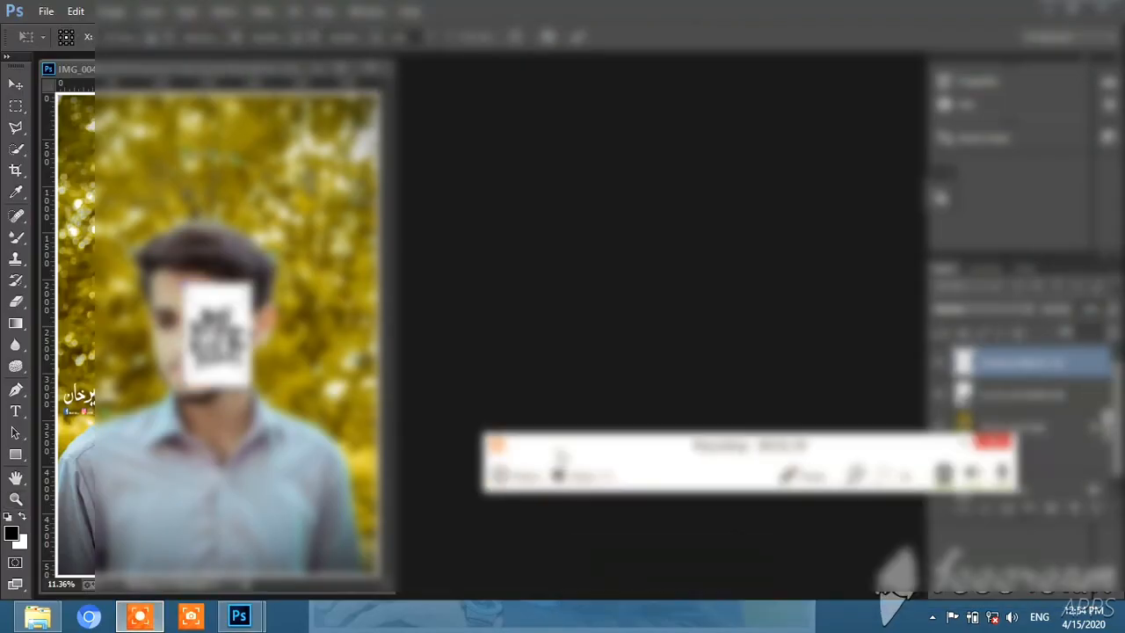
drag(549, 439, 540, 477)
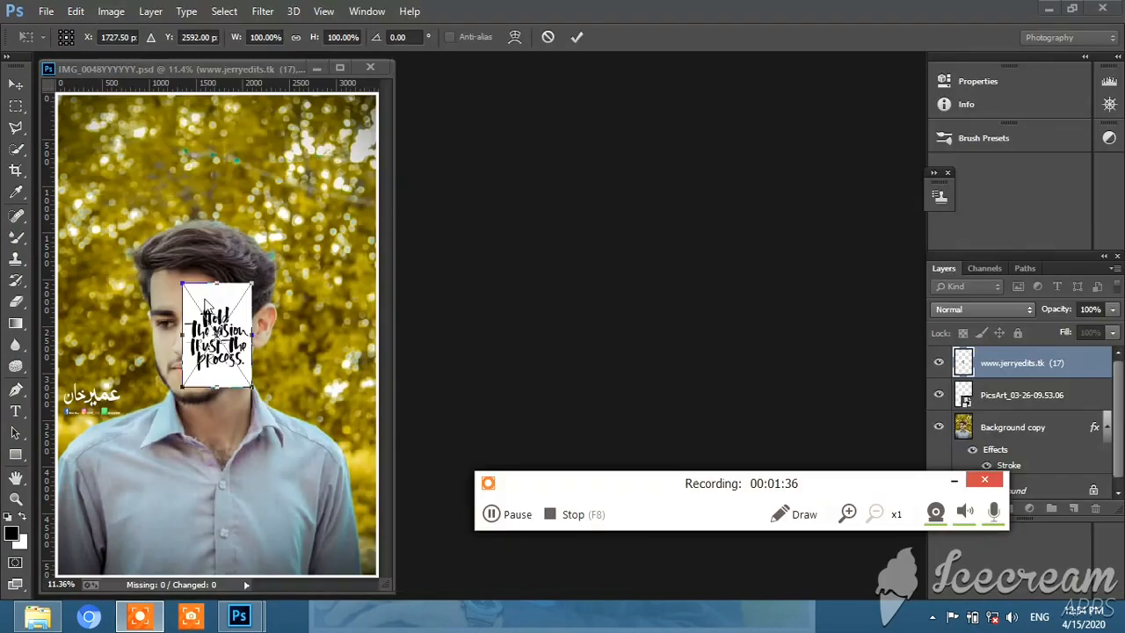
Enlarge the quote image to about 258% width and 156% height and move it above the head in the photo's upper left
click(220, 329)
drag(217, 332, 126, 167)
drag(160, 216, 270, 277)
drag(180, 198, 161, 148)
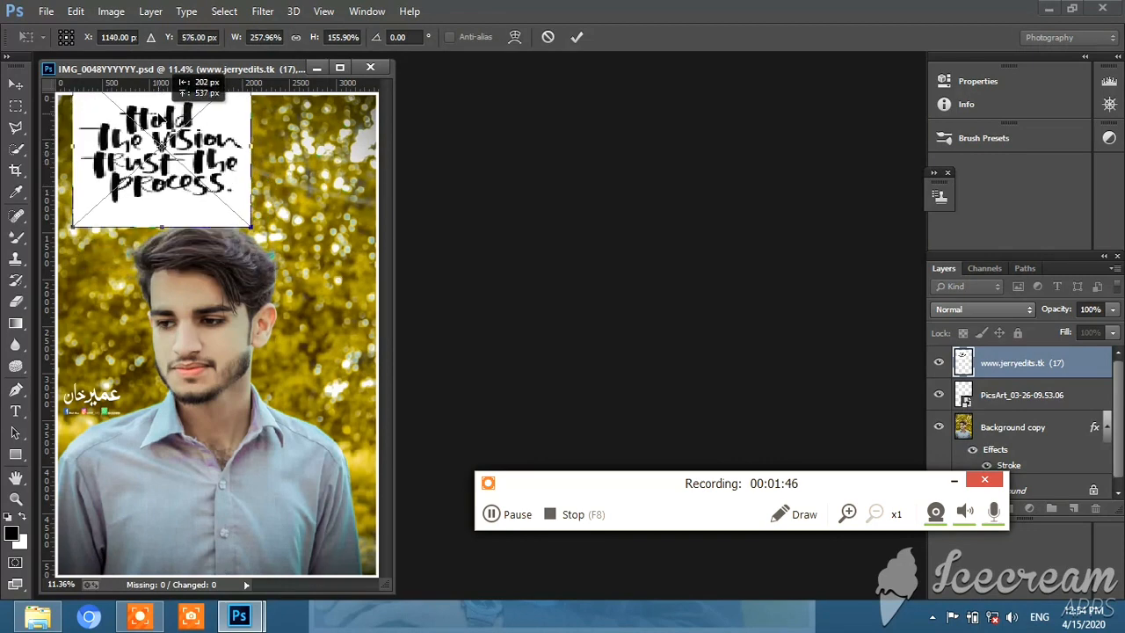
Set the quote layer's blend mode to Multiply, shrink the quote slightly and commit its placement
click(1016, 311)
click(956, 66)
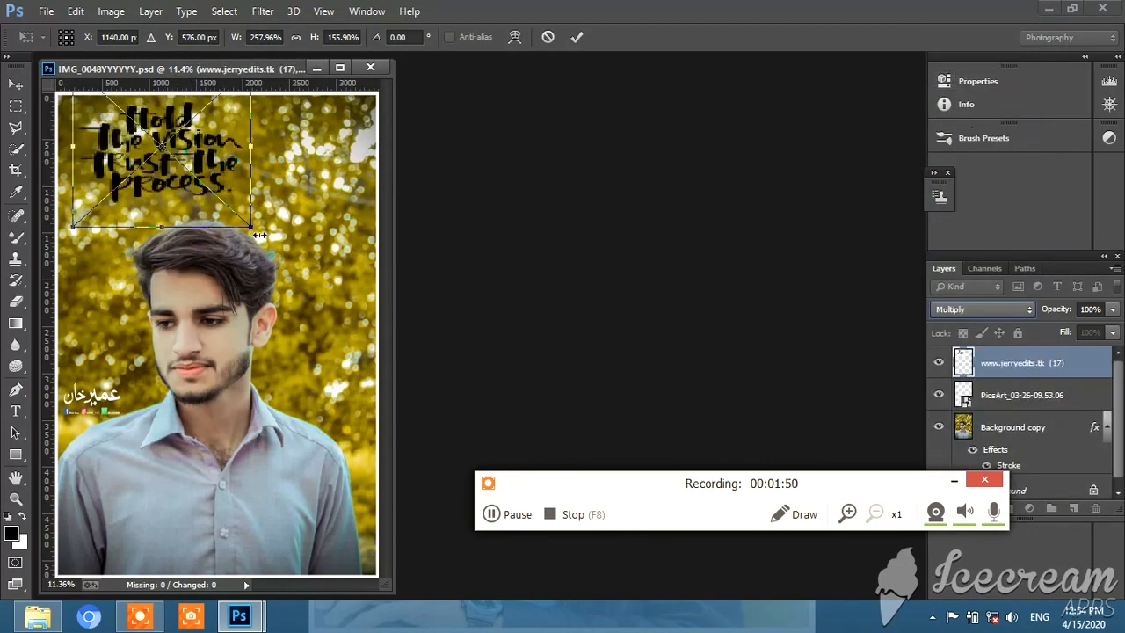
drag(251, 225, 221, 206)
key(Return)
key(z)
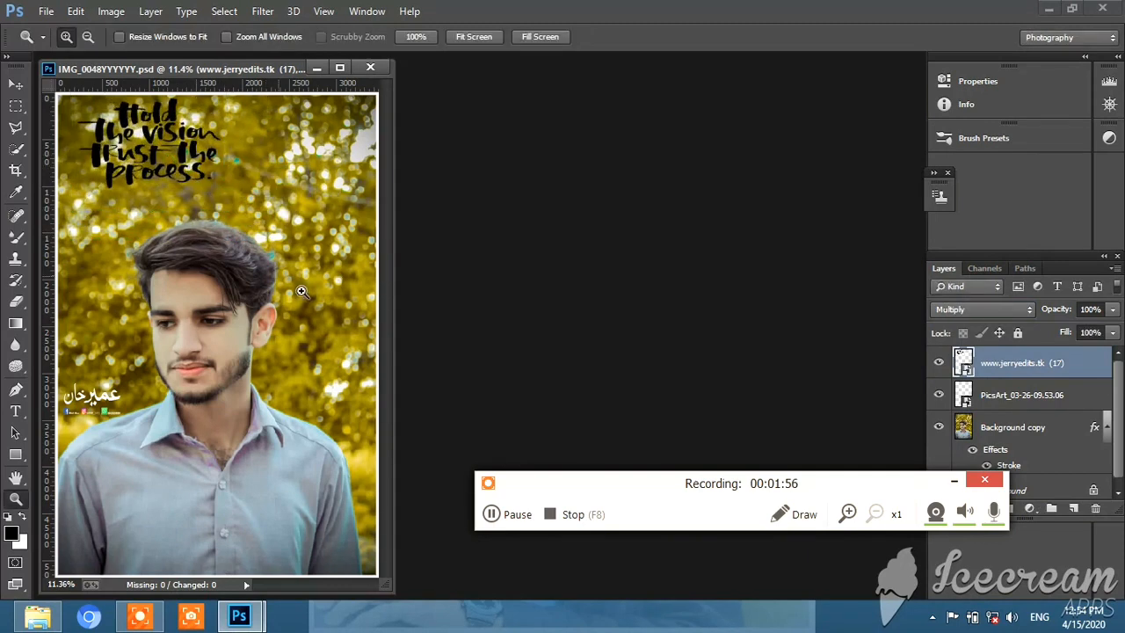
Toggle the quote layer's visibility to compare the photo with and without the text
click(940, 363)
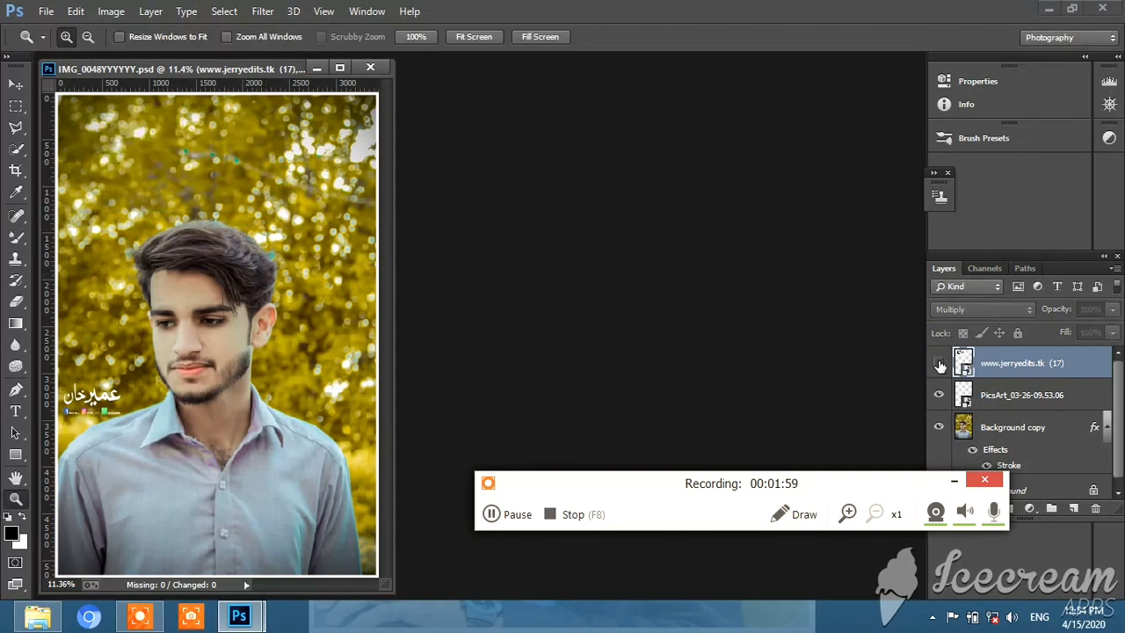
click(939, 363)
right_click(1040, 364)
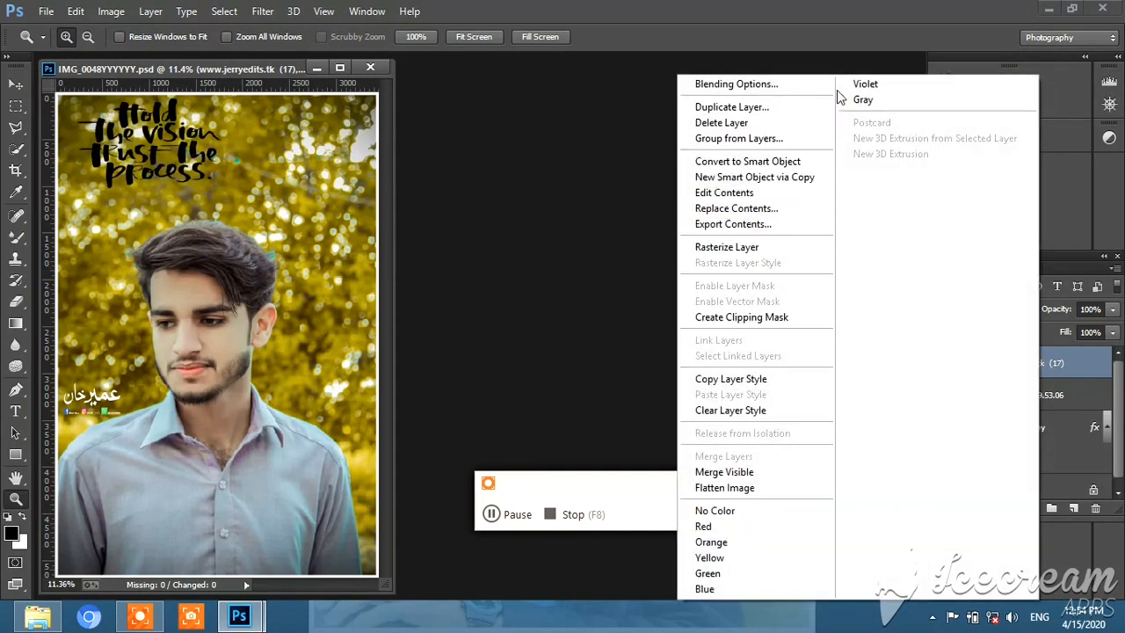
click(562, 175)
click(939, 362)
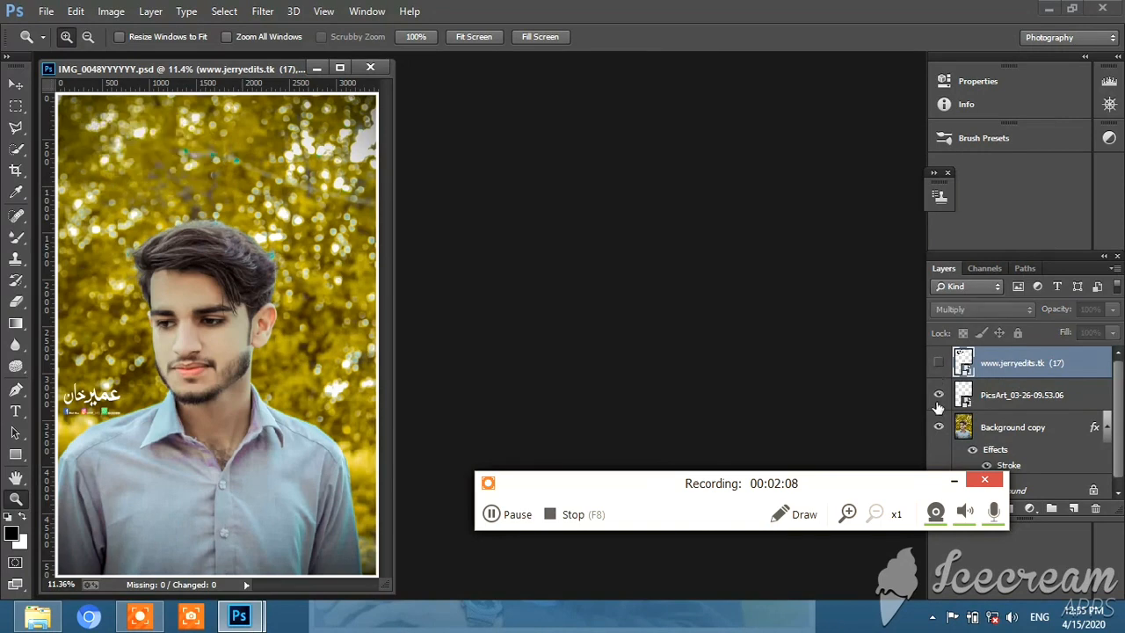
click(939, 362)
click(939, 362)
click(938, 362)
Merge all visible layers into a single Background layer
right_click(1017, 371)
click(745, 475)
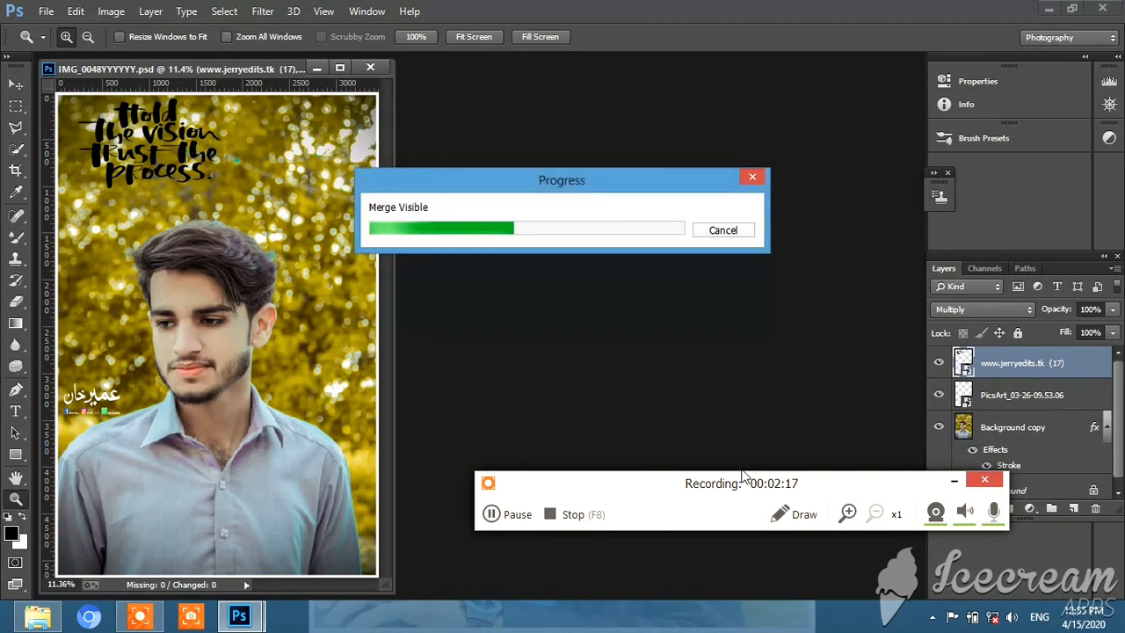
drag(710, 486, 735, 527)
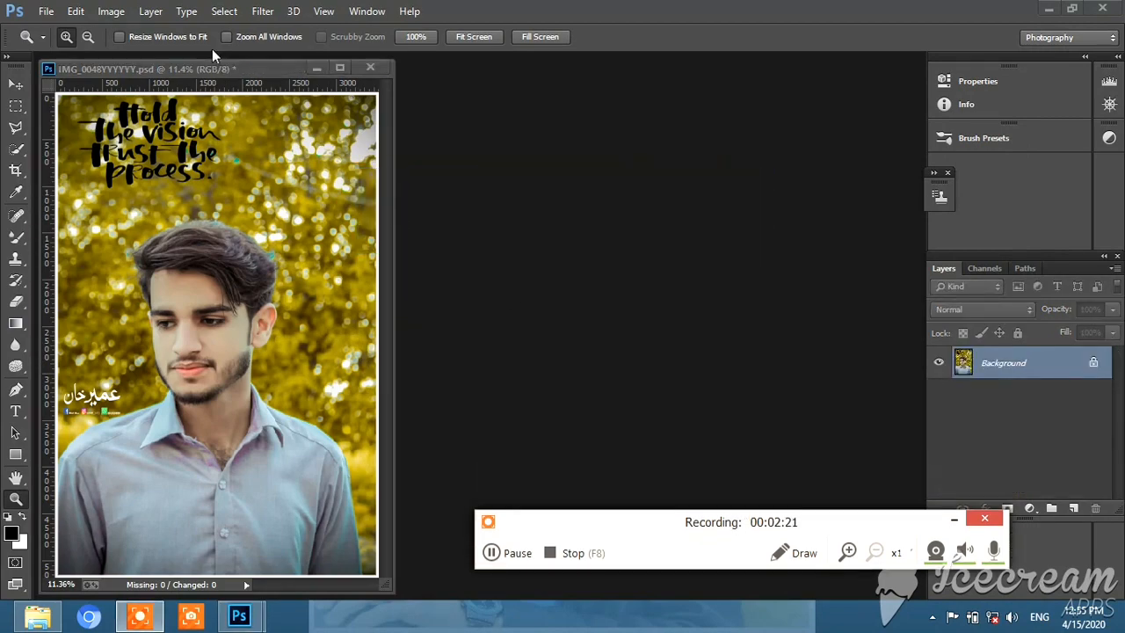
Start the Camera Raw filter on the merged image and set Exposure +0.15, Contrast -16 and Highlights -26
click(228, 17)
click(229, 16)
click(265, 15)
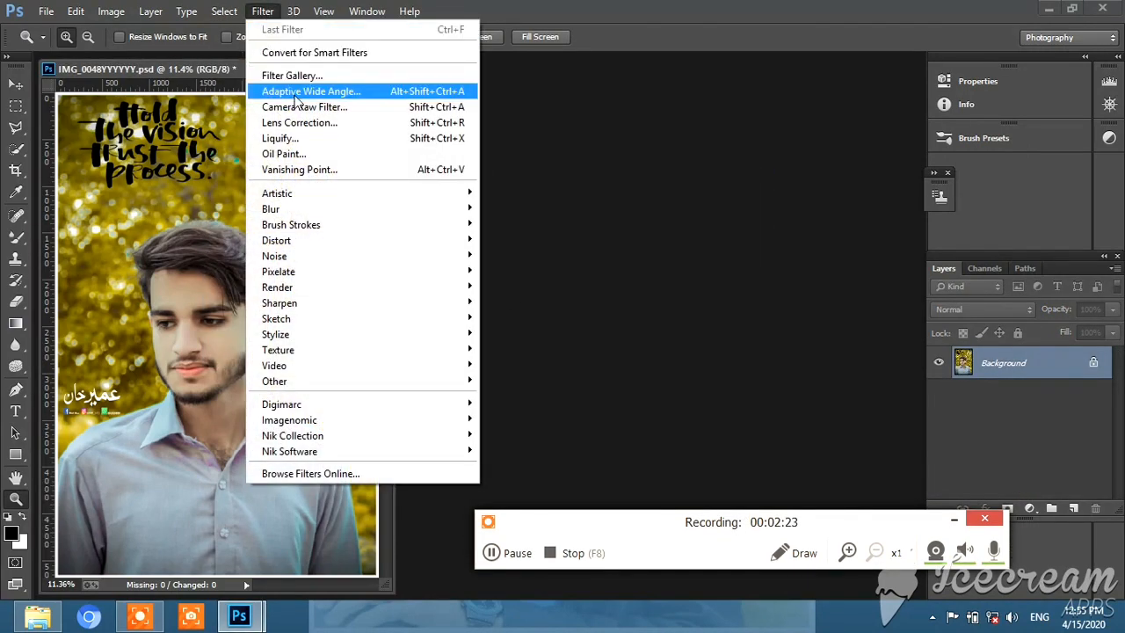
click(293, 107)
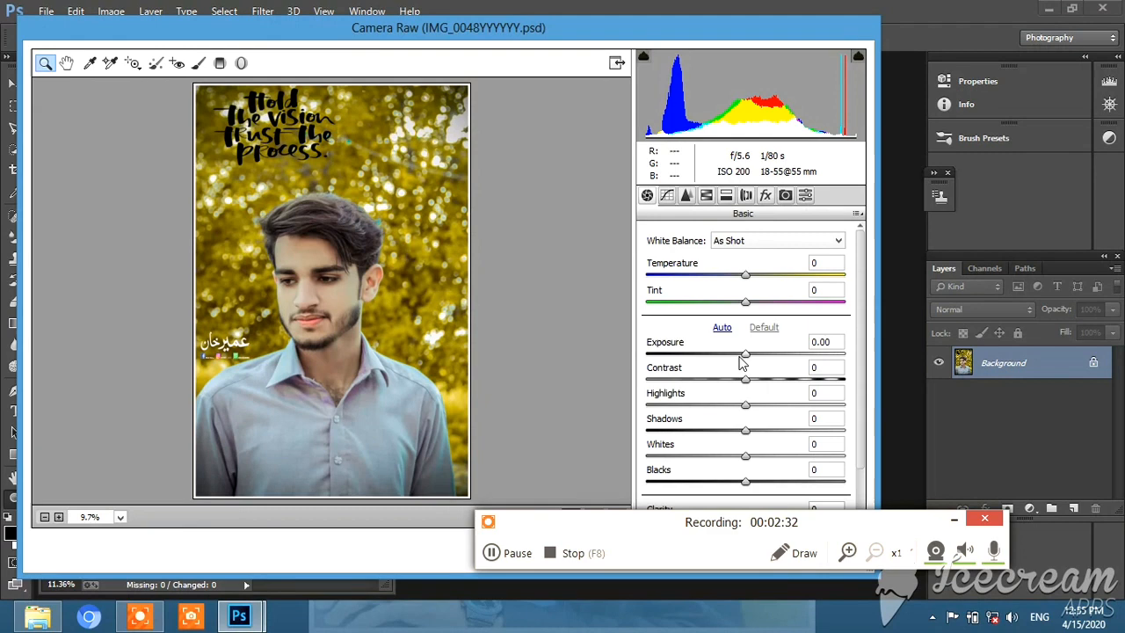
drag(741, 360, 729, 380)
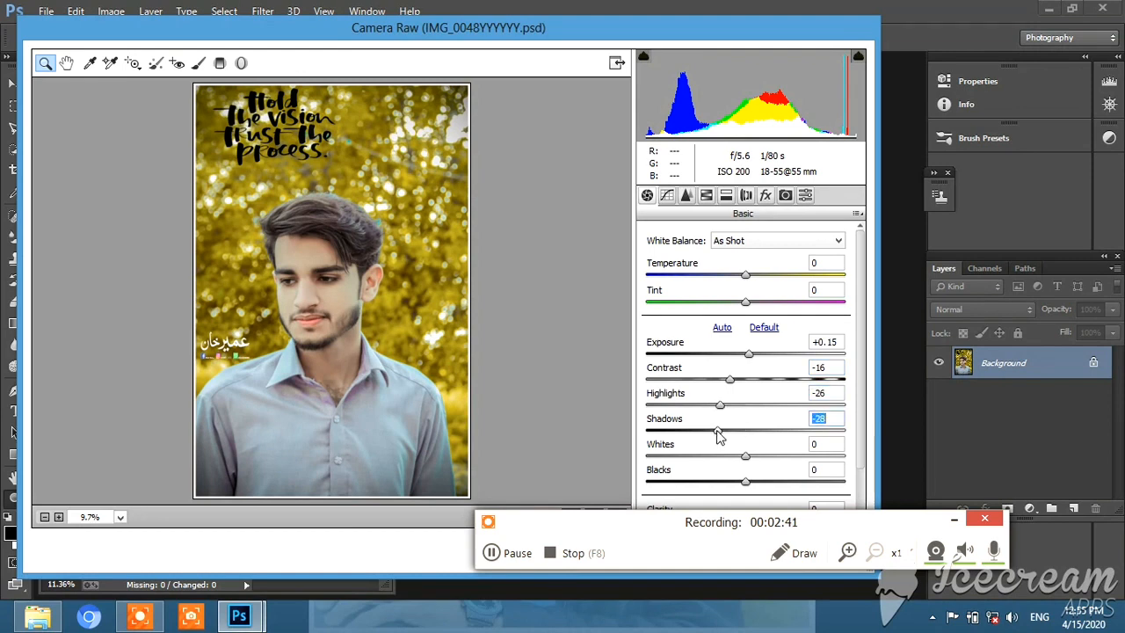
Set Shadows +10, Whites -22, Blacks +15 and Clarity +6, and apply the Camera Raw filter
drag(718, 437, 753, 466)
scroll(729, 453, down, 2)
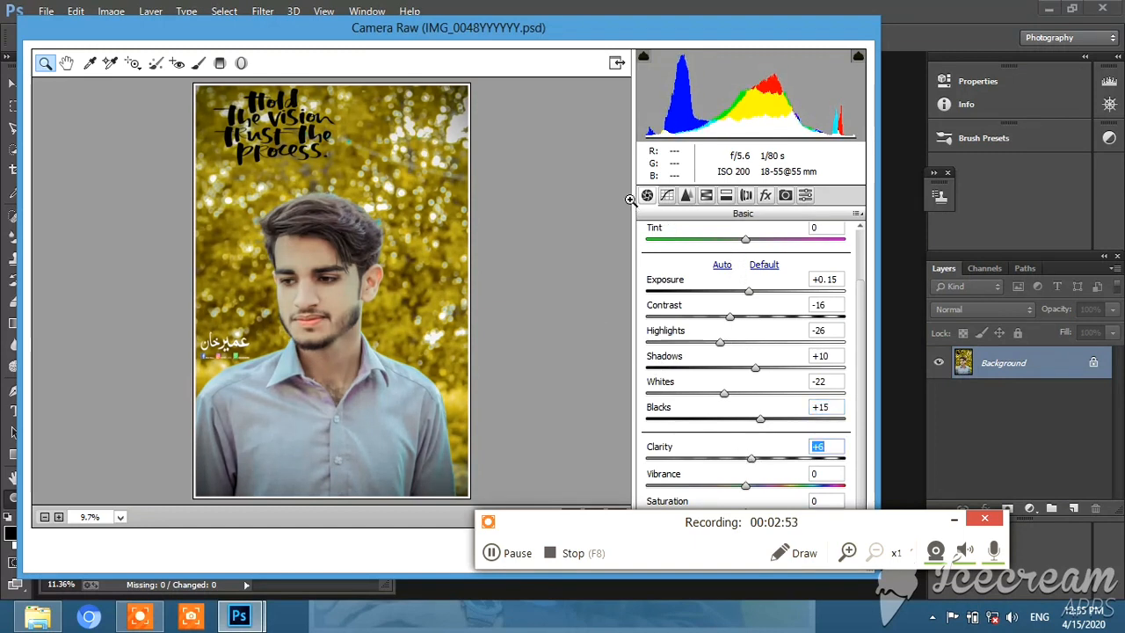
click(953, 521)
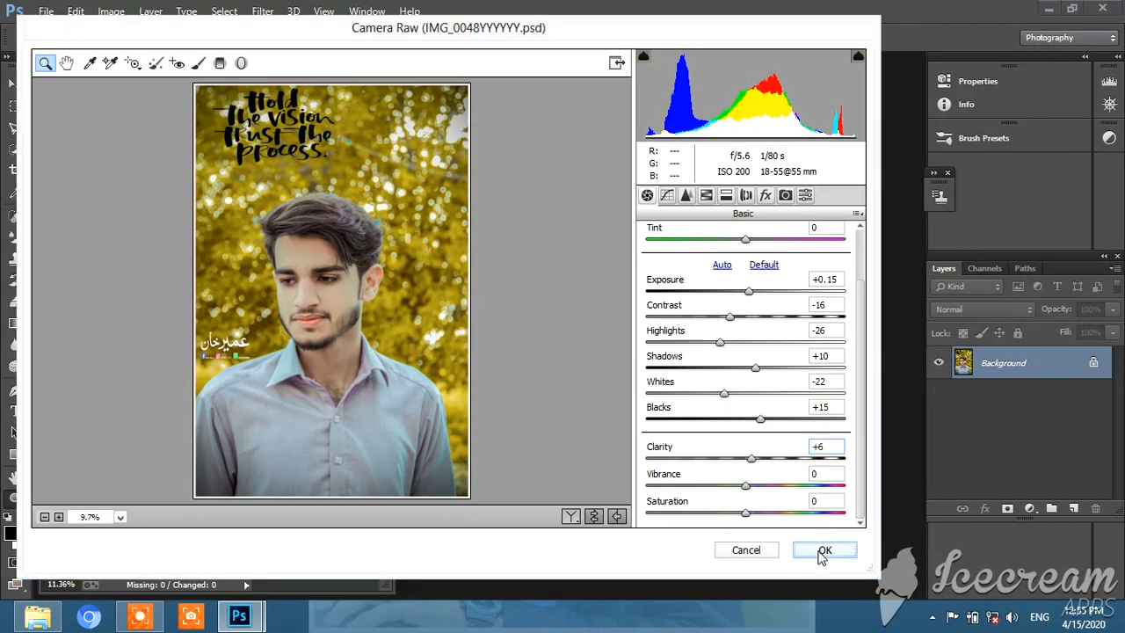
click(820, 547)
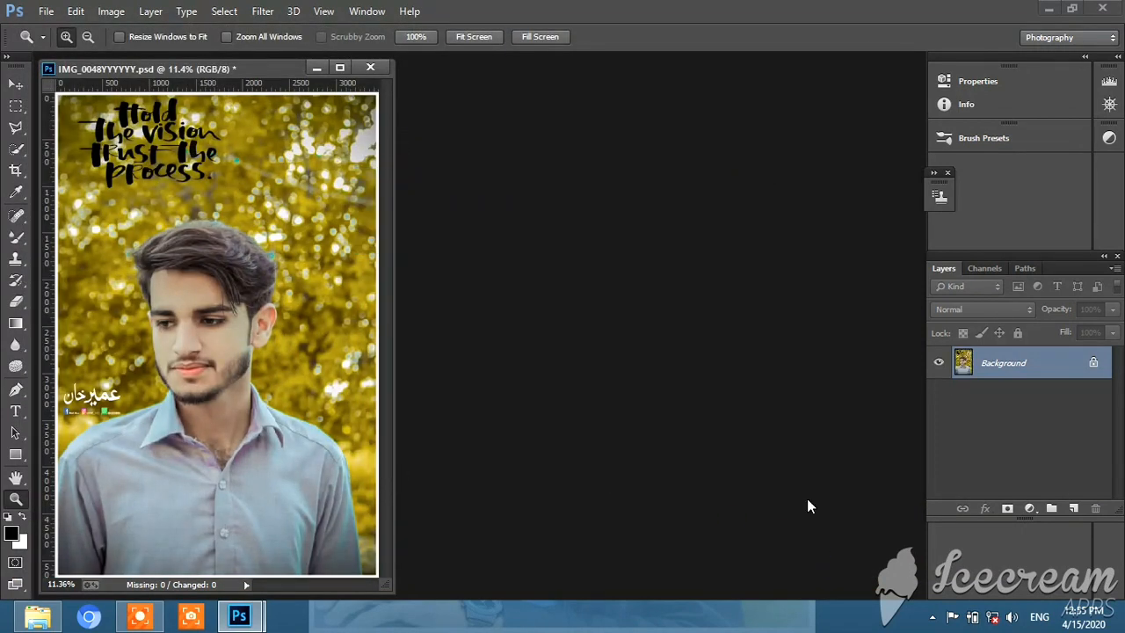
right_click(182, 208)
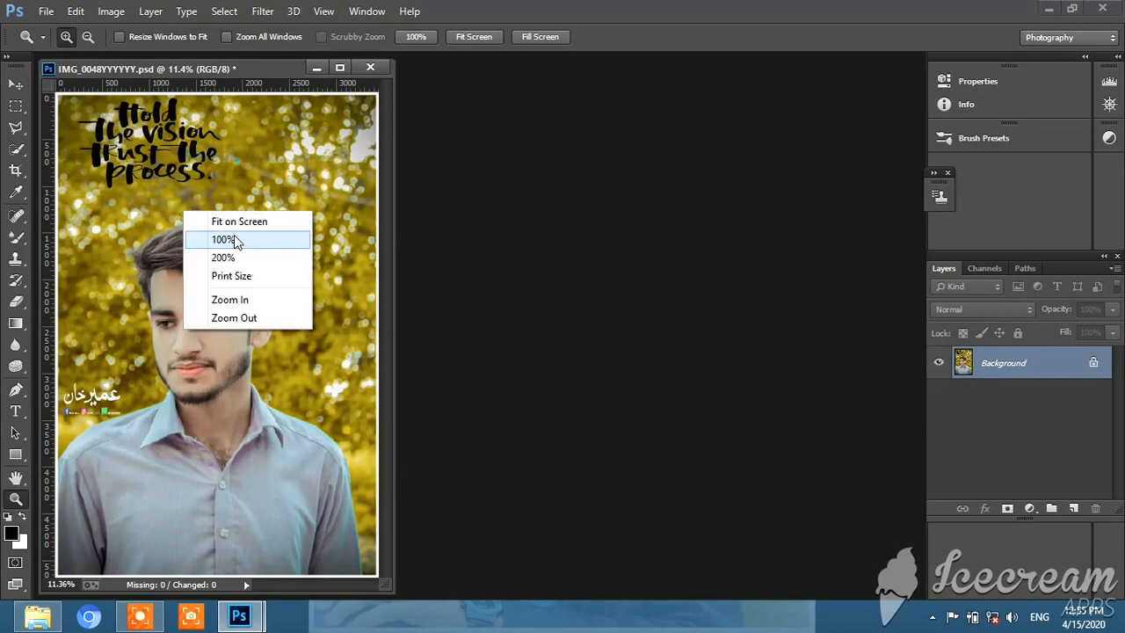
click(94, 305)
click(46, 11)
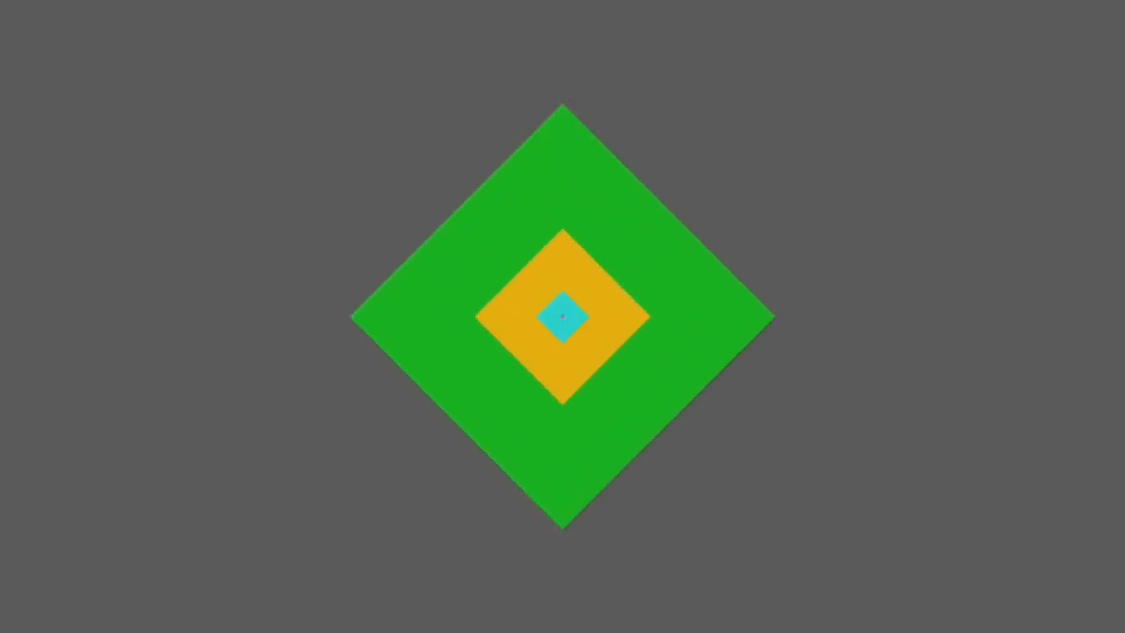